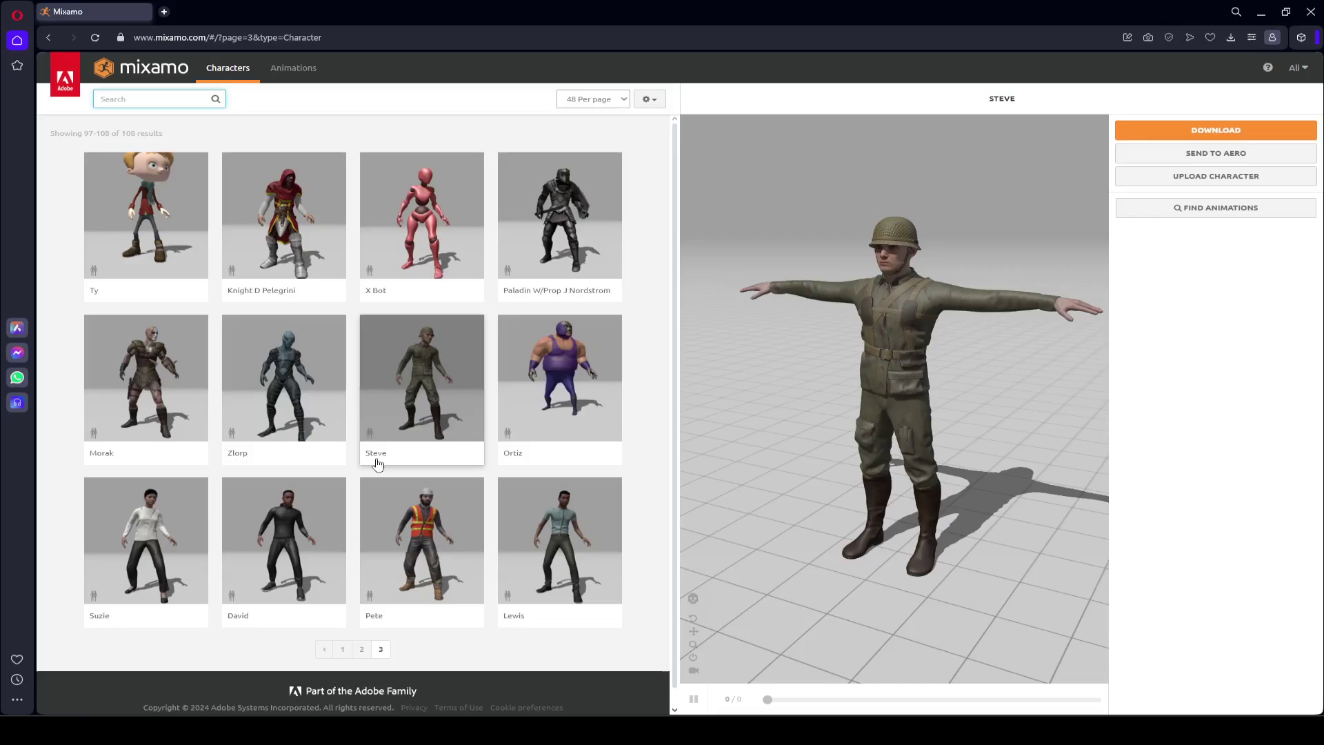
Inspect the Steve character from several angles in the preview, and open the Mixamo animation library.
left_click_drag(937, 379, 896, 375)
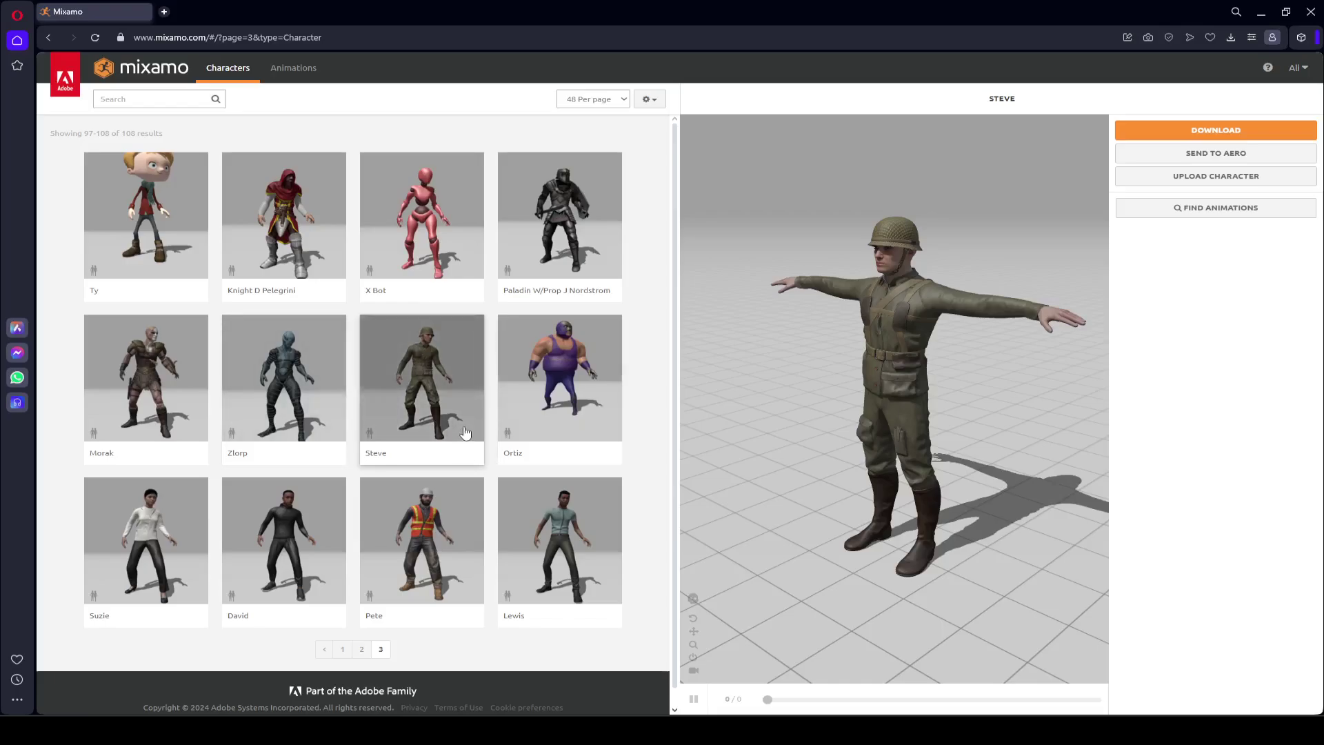
left_click_drag(814, 379, 897, 377)
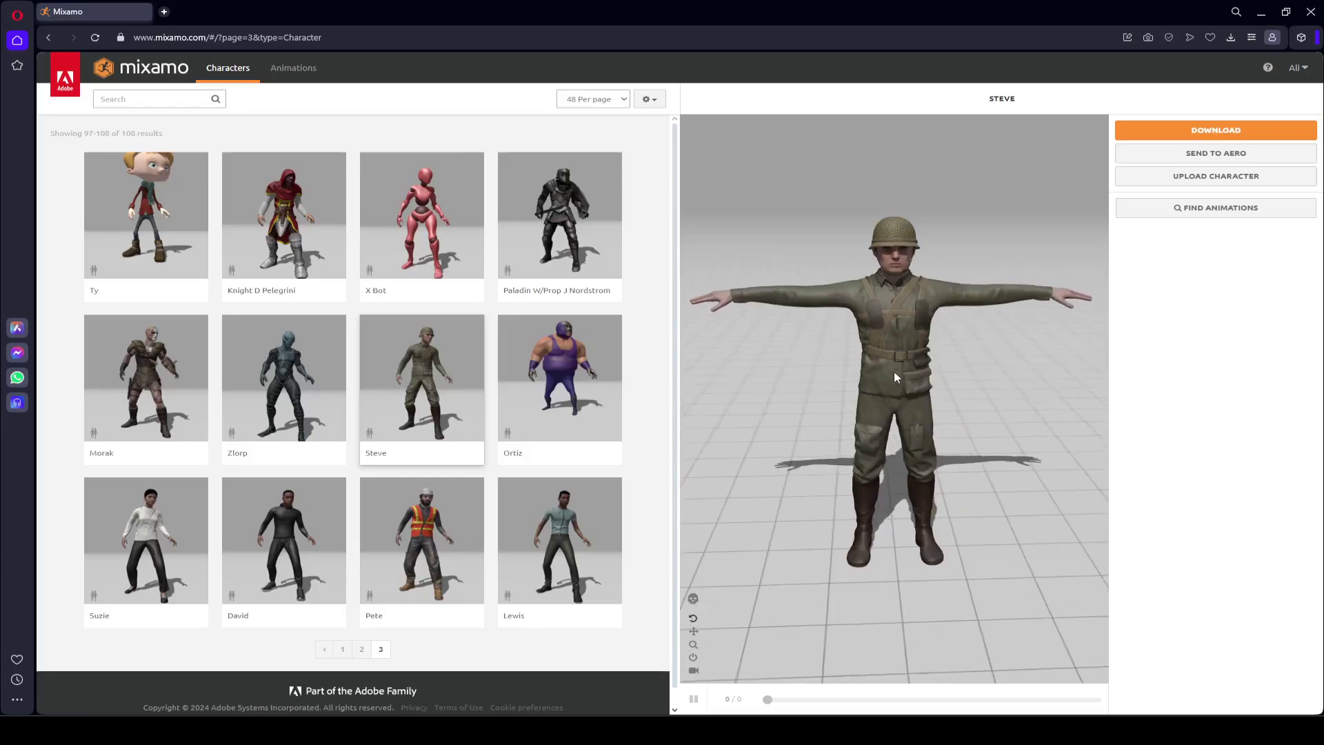
left_click(294, 70)
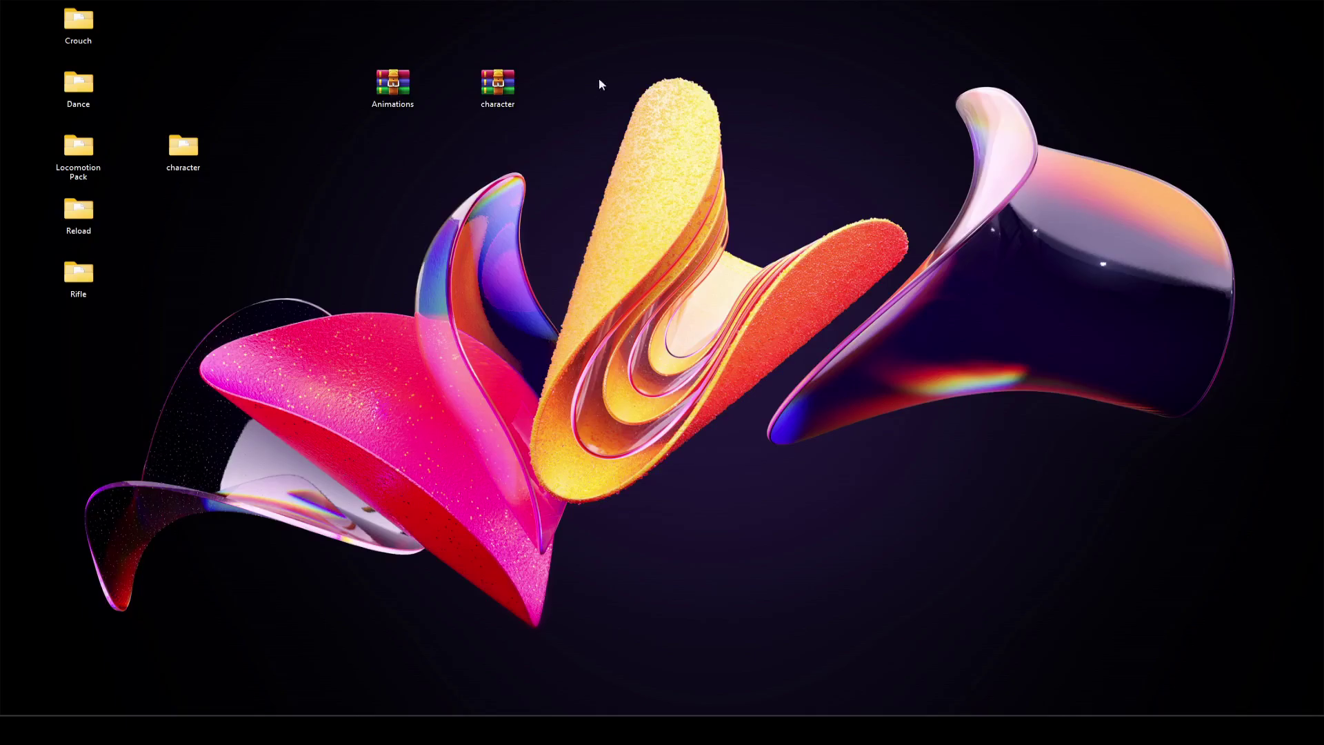
left_click_drag(623, 42, 347, 256)
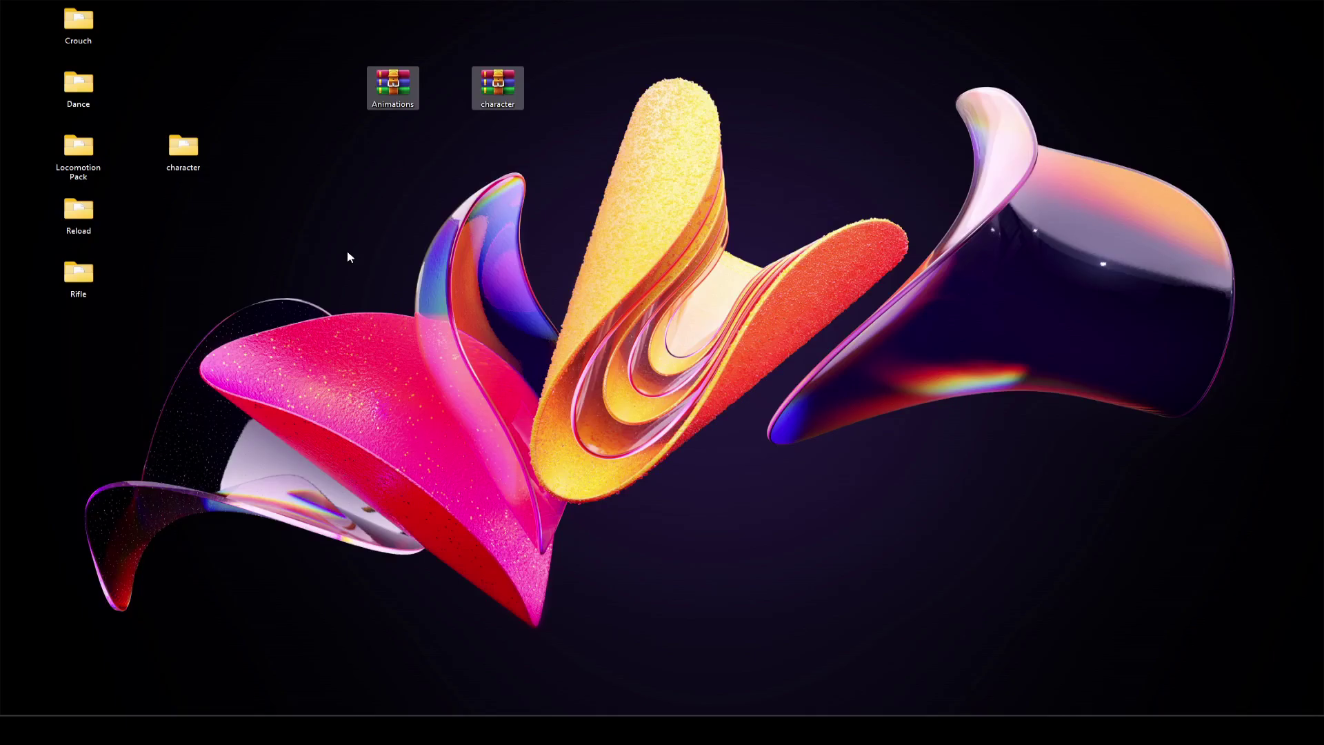
left_click_drag(269, 37, 701, 196)
left_click_drag(244, 12, 32, 432)
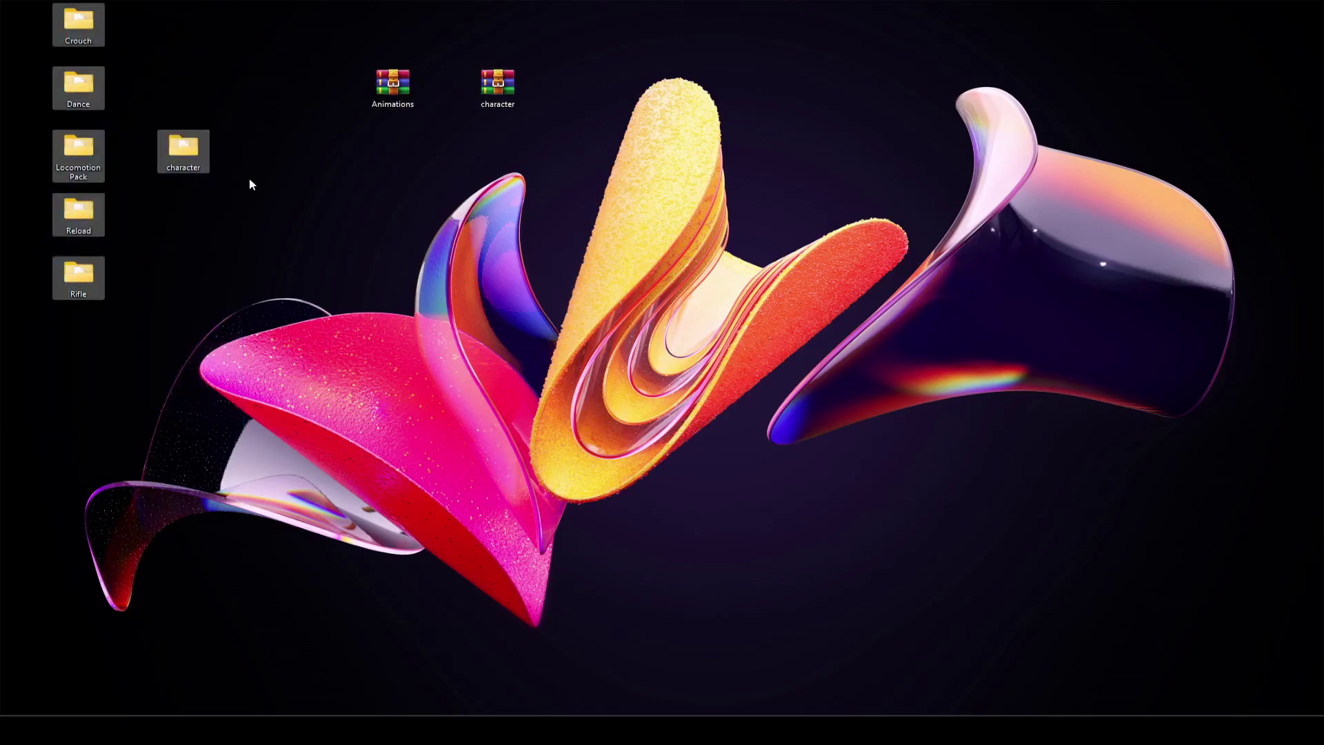
left_click_drag(290, 41, 836, 248)
left_click(289, 275)
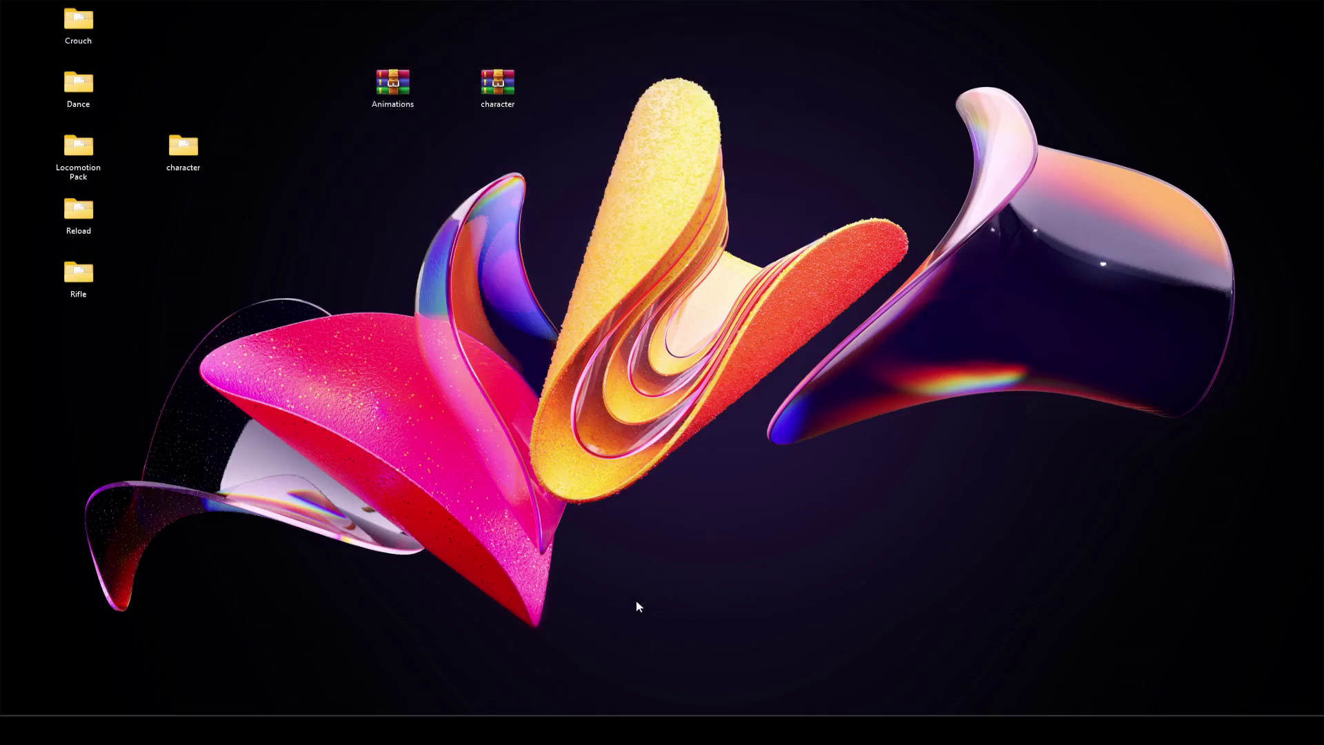
key("alt+Tab")
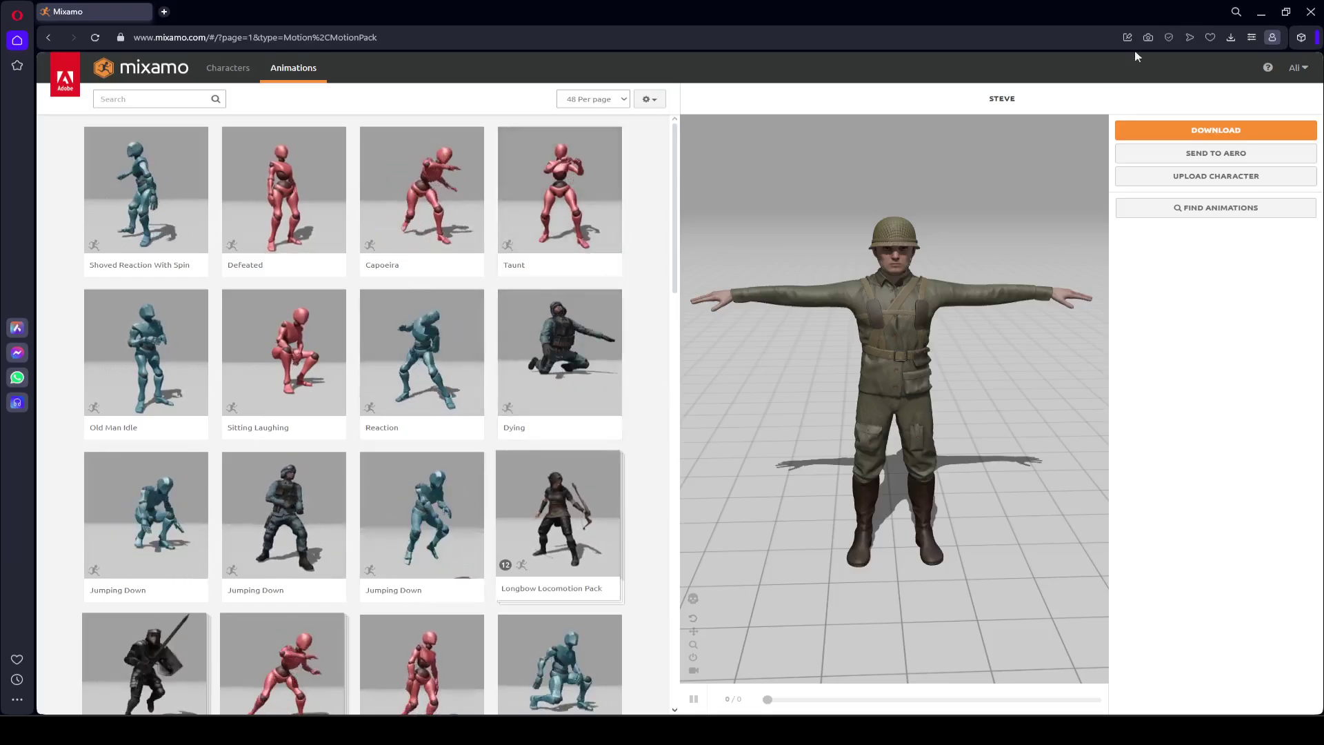
Import the character, Crouch, Dance, Locomotion Pack, Reload and Rifle folders from the desktop into the Unity project's Game folder.
key("super+d")
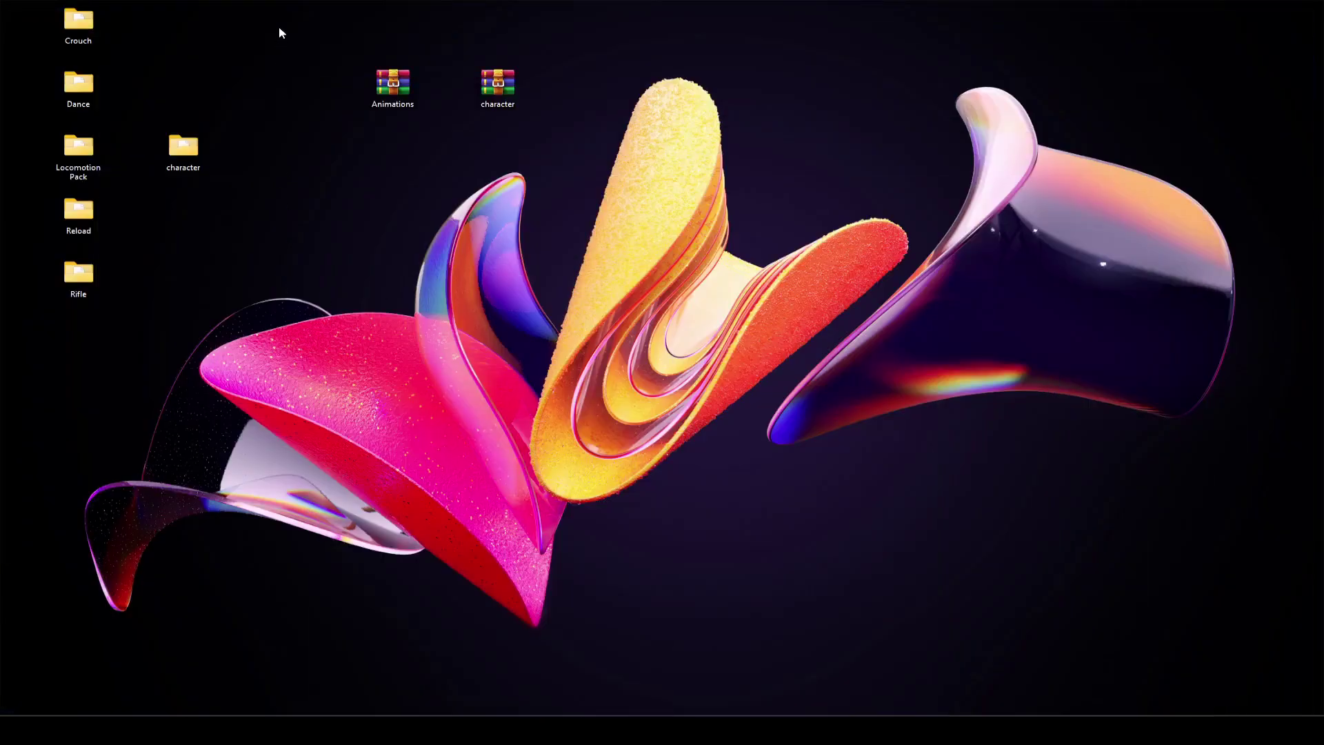
left_click_drag(279, 26, 43, 369)
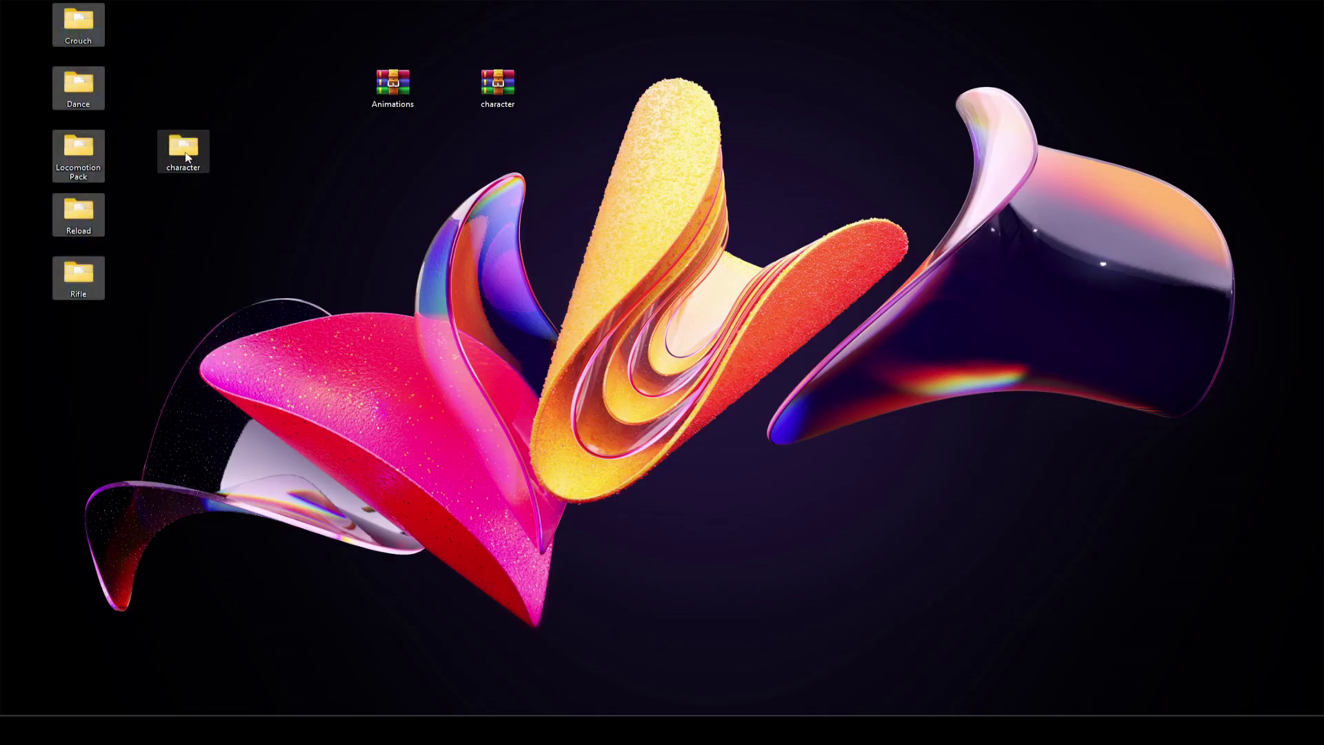
mouse_move(186, 157)
left_click_drag(186, 157, 752, 537)
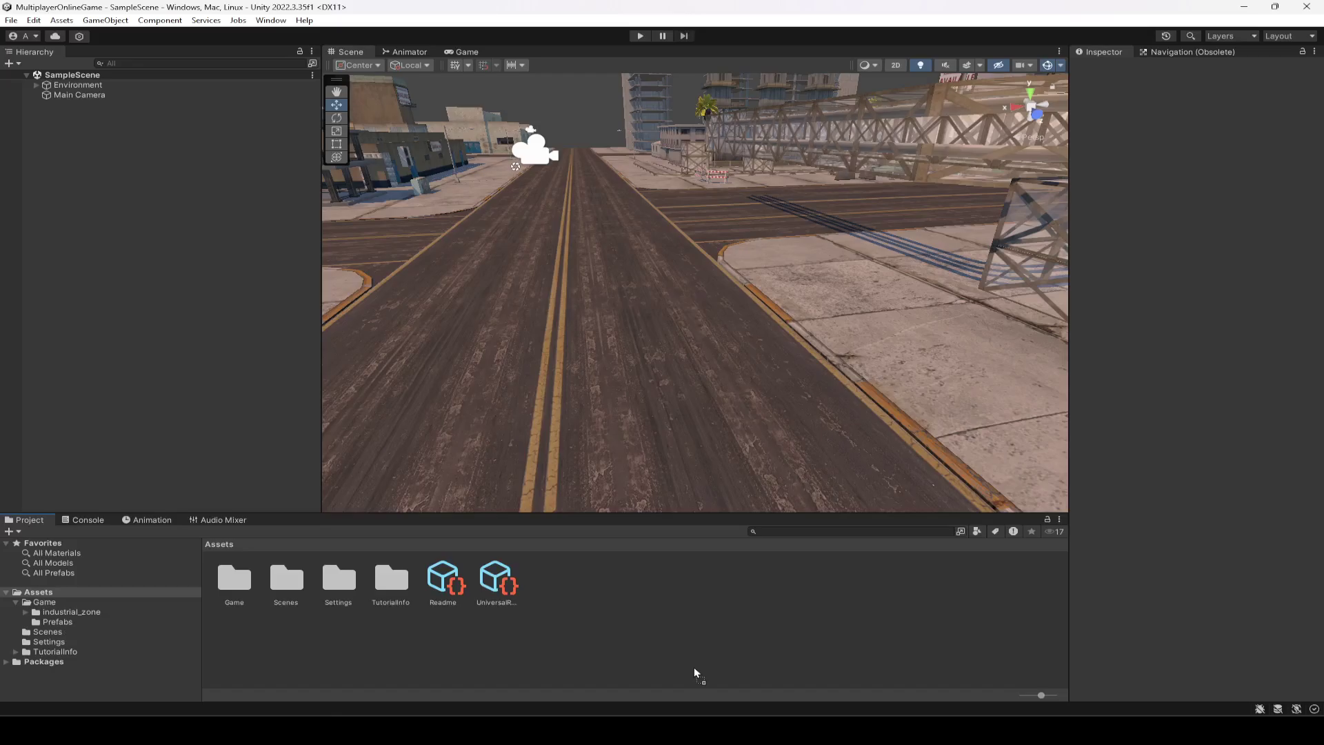
left_click_drag(252, 629, 50, 606)
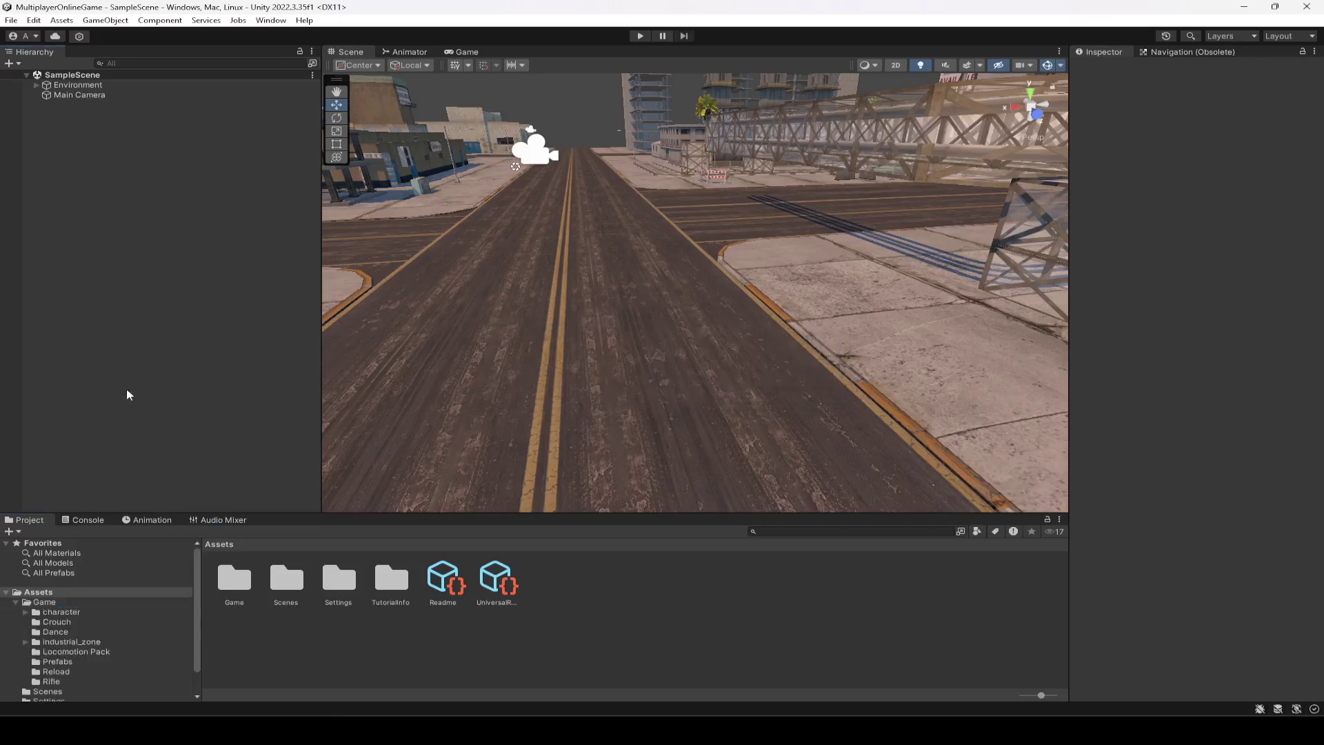
Create a new folder named Animations inside the project's Game folder.
left_click(46, 602)
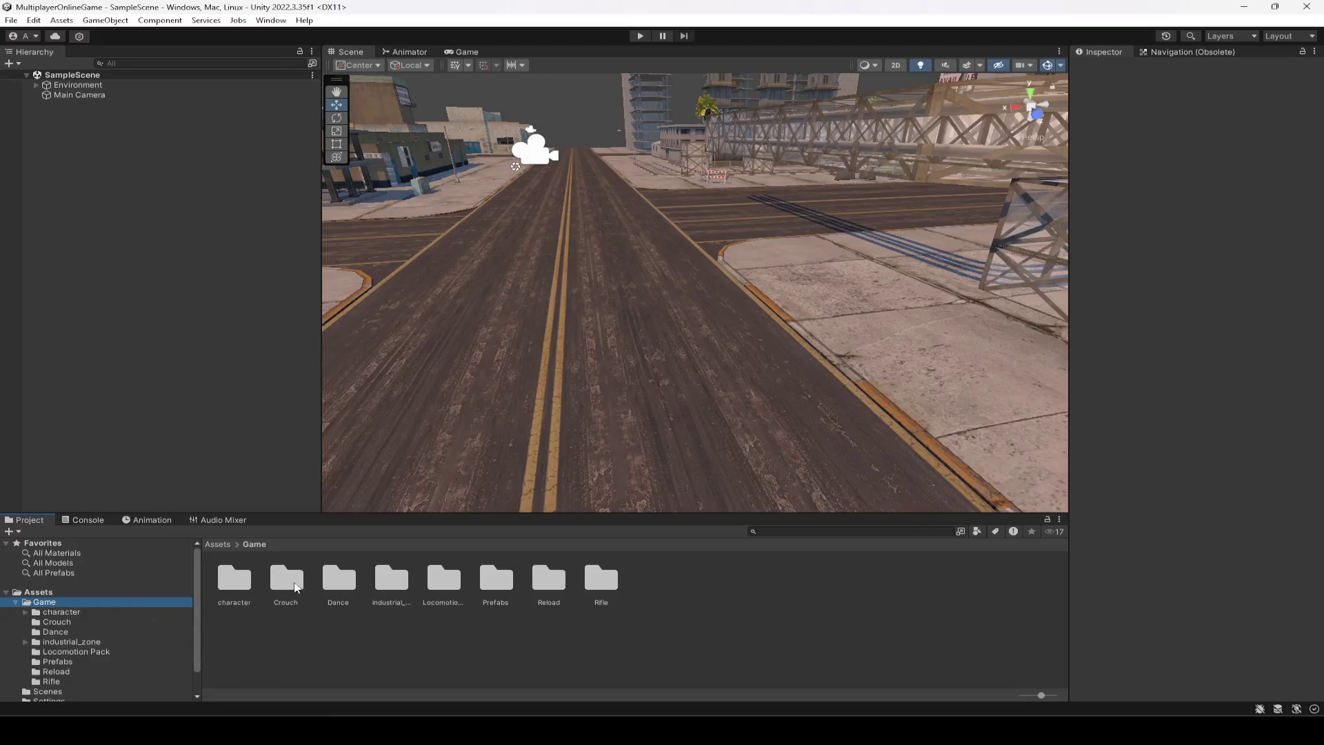
right_click(469, 656)
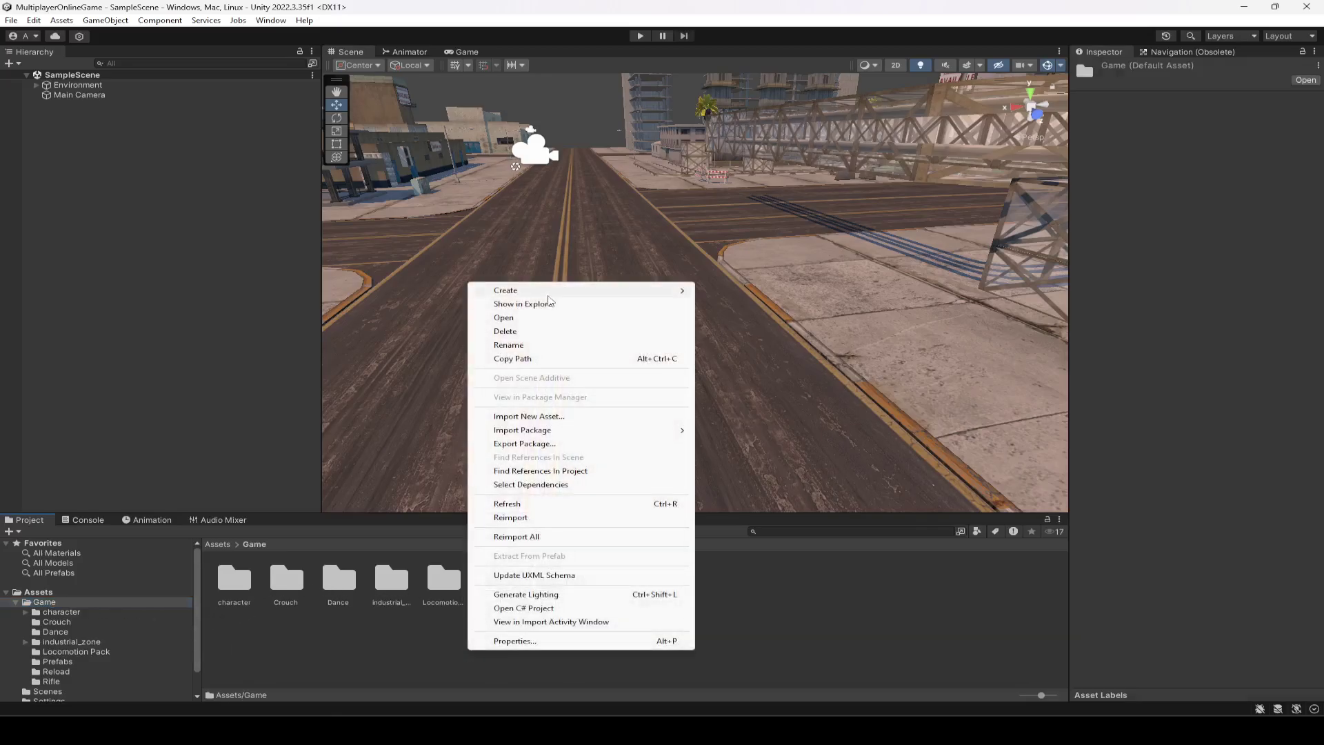
mouse_move(552, 291)
left_click(724, 85)
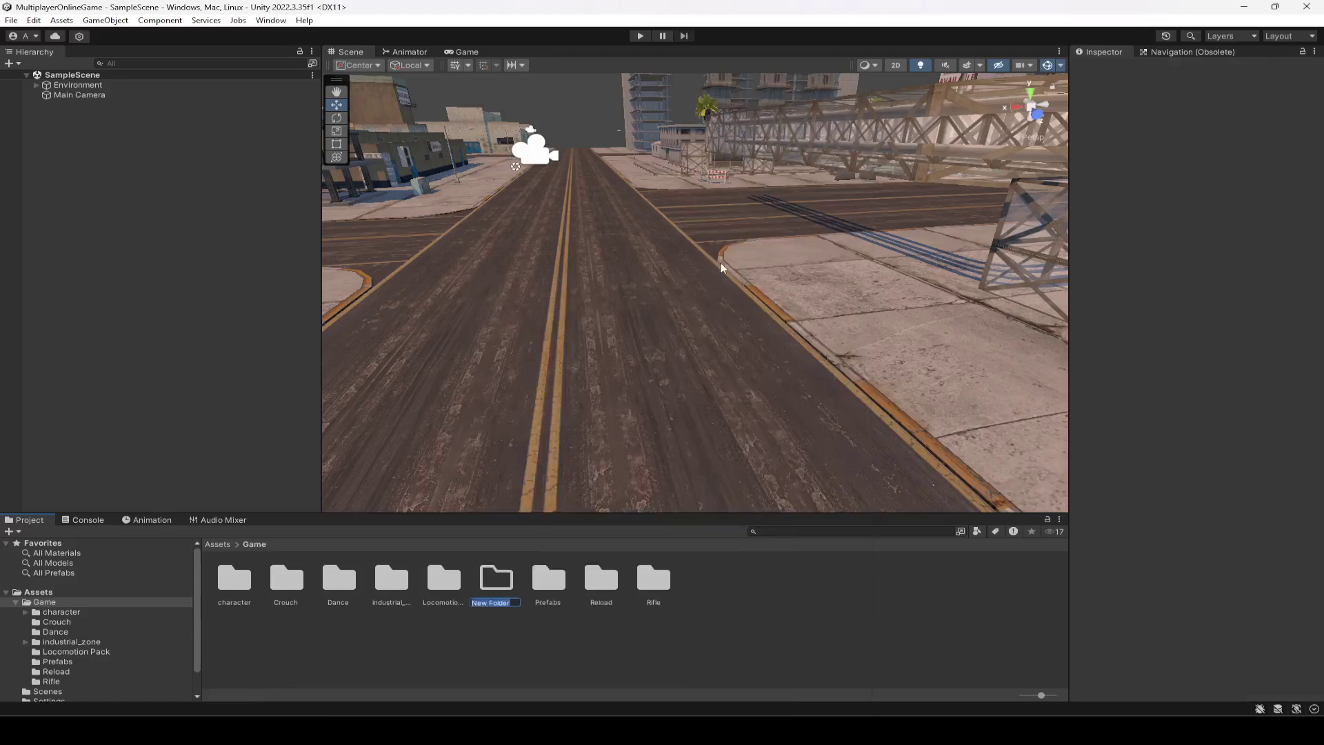
type("Animations")
key("Return")
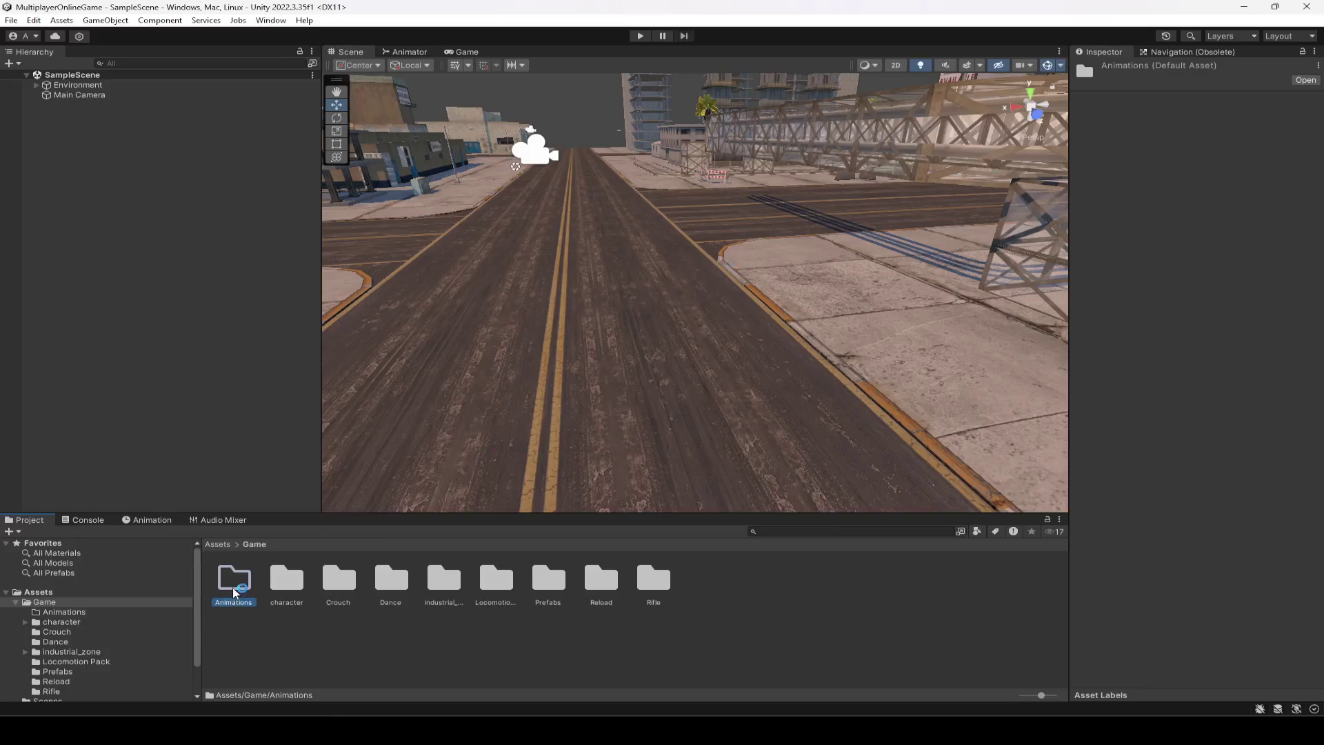
Move the Crouch, Dance, Locomotion Pack, Reload and Rifle folders into the Animations folder.
left_click_drag(338, 582, 240, 594)
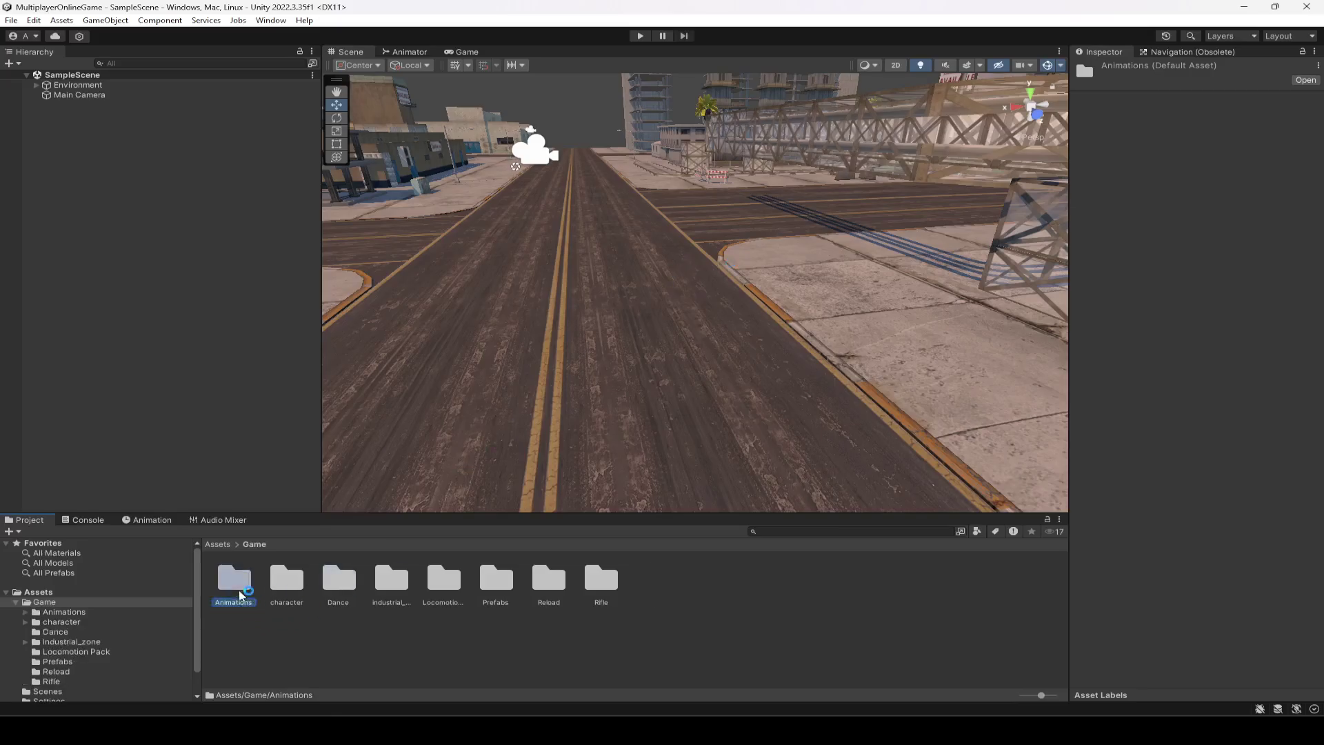
left_click_drag(338, 583, 236, 594)
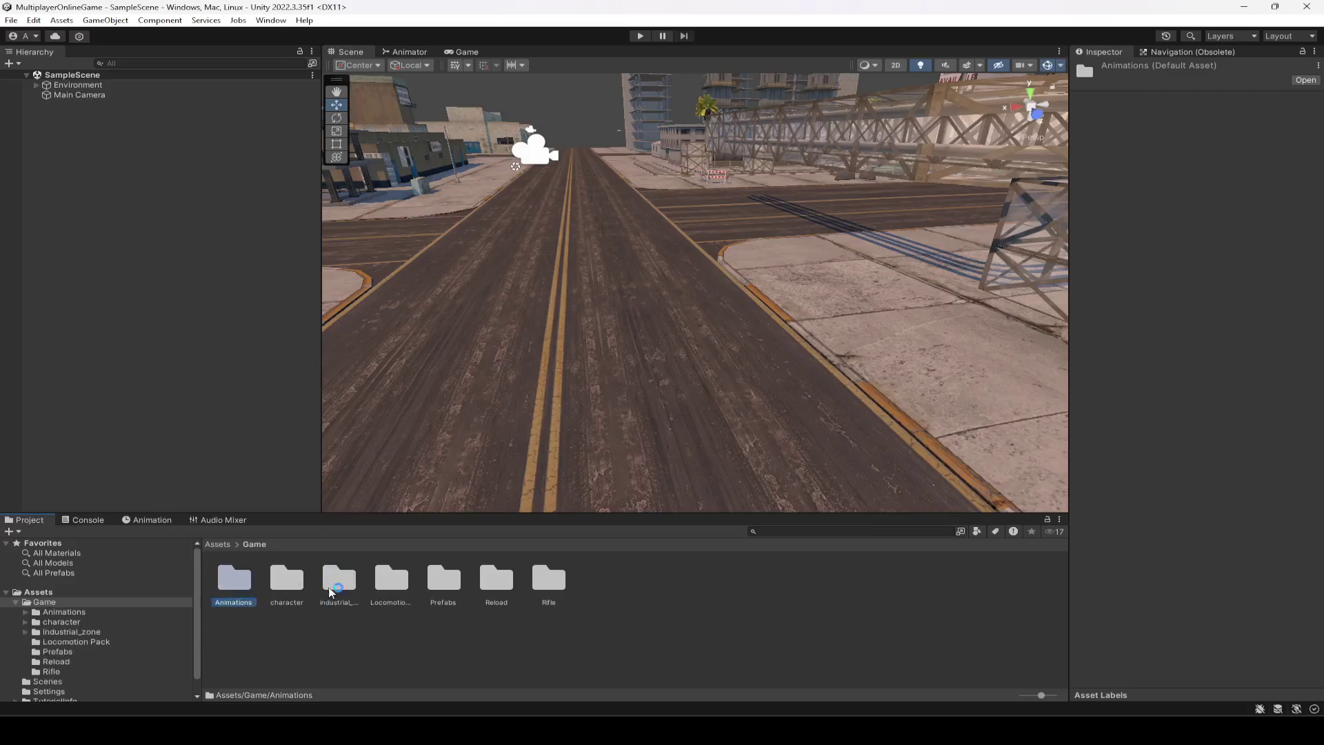
left_click_drag(391, 582, 241, 597)
left_click_drag(444, 582, 234, 596)
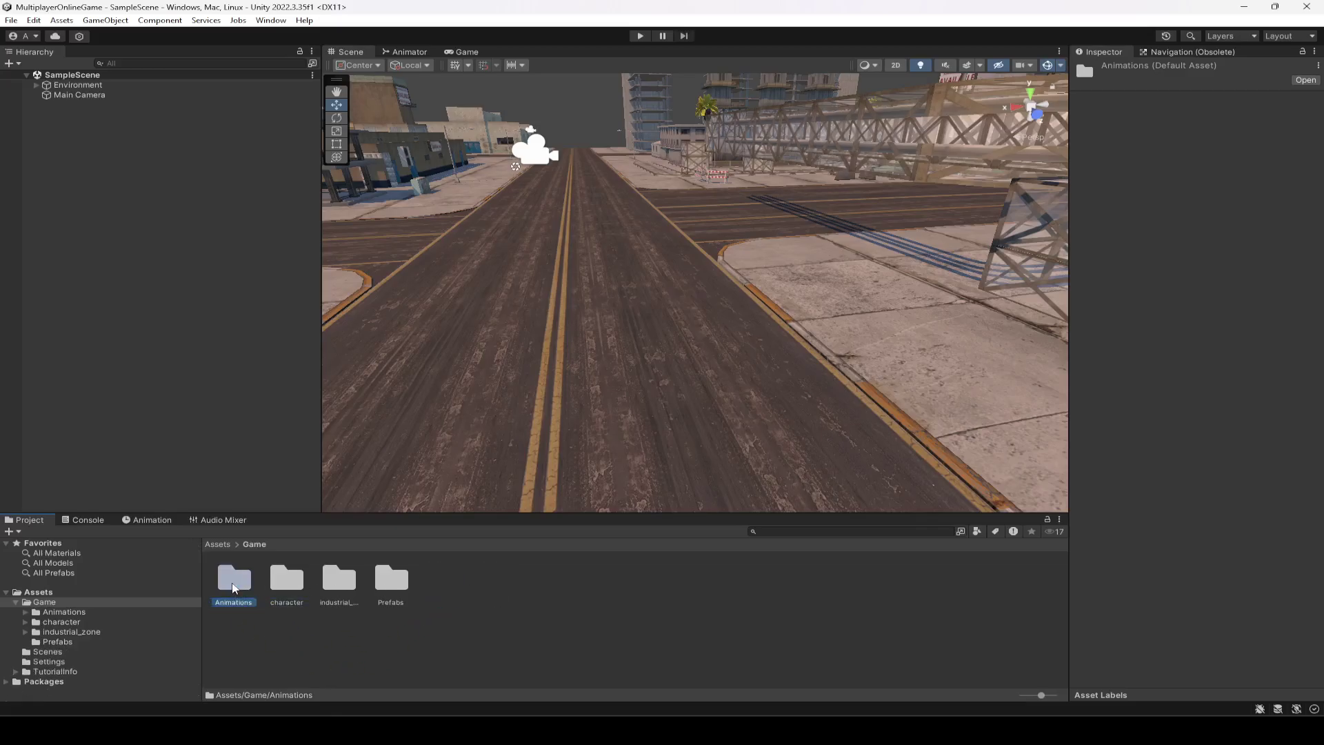
left_click(284, 598)
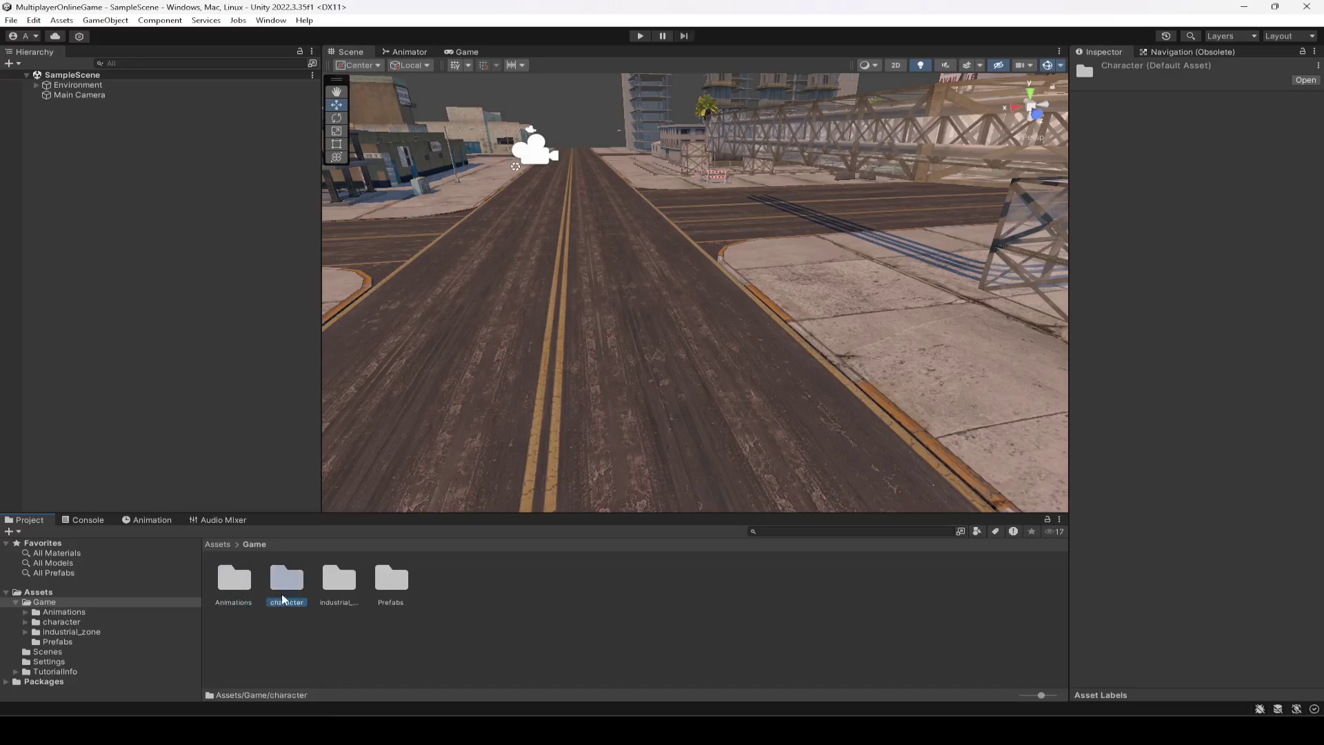
Examine the name and import settings of each animation file in the Crouch folder inside Animations.
double_click(234, 593)
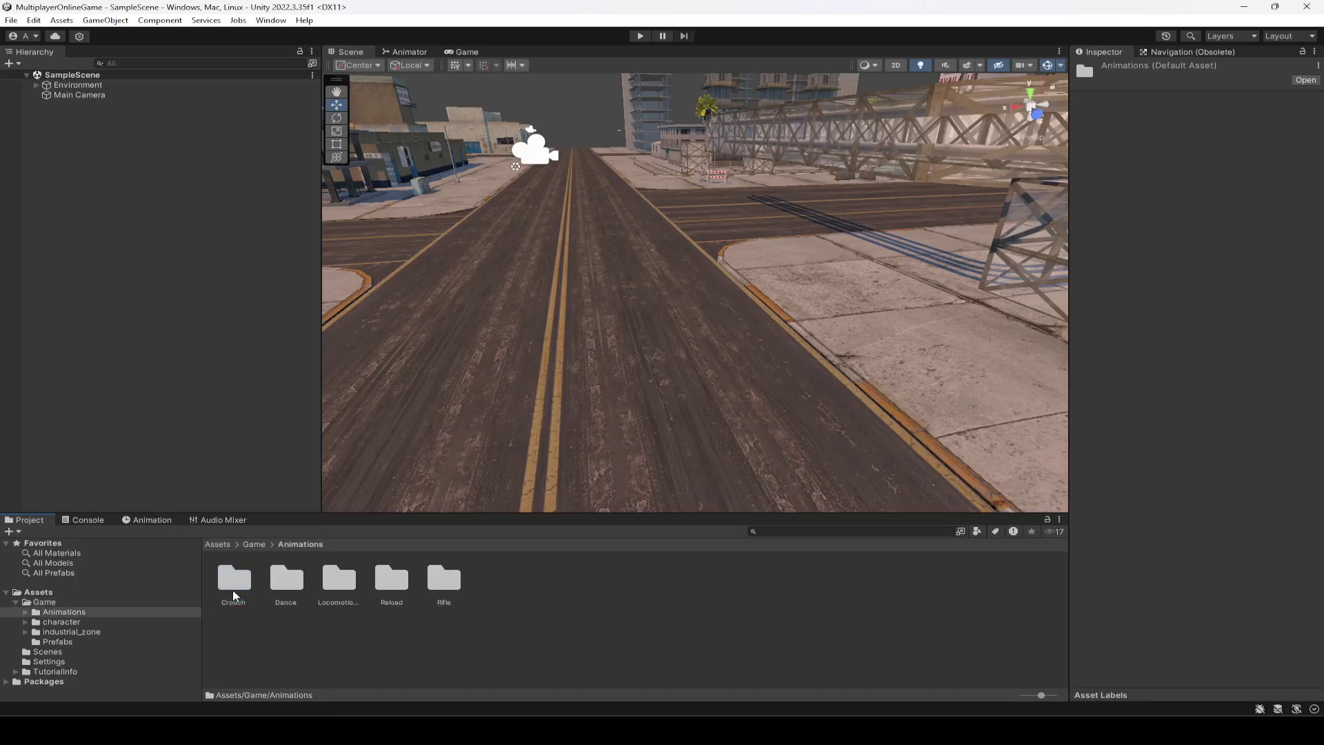
double_click(234, 582)
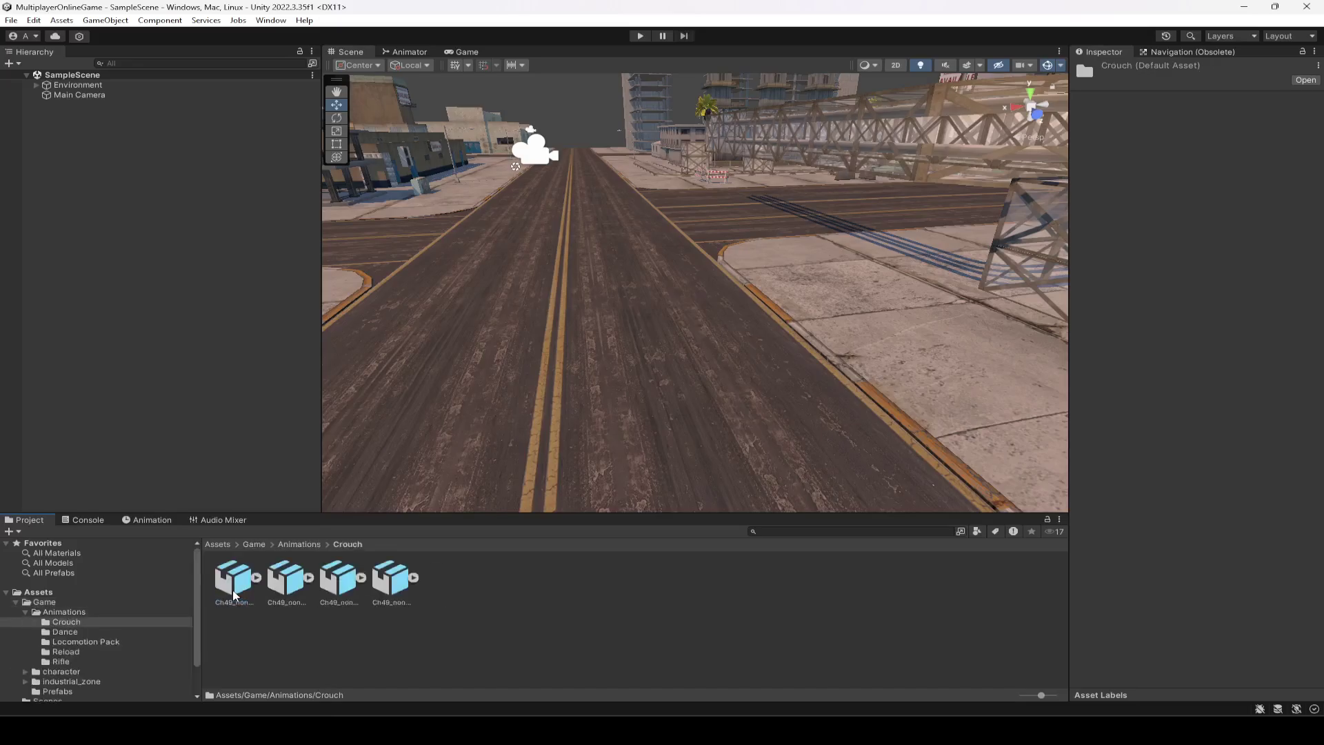
left_click(234, 593)
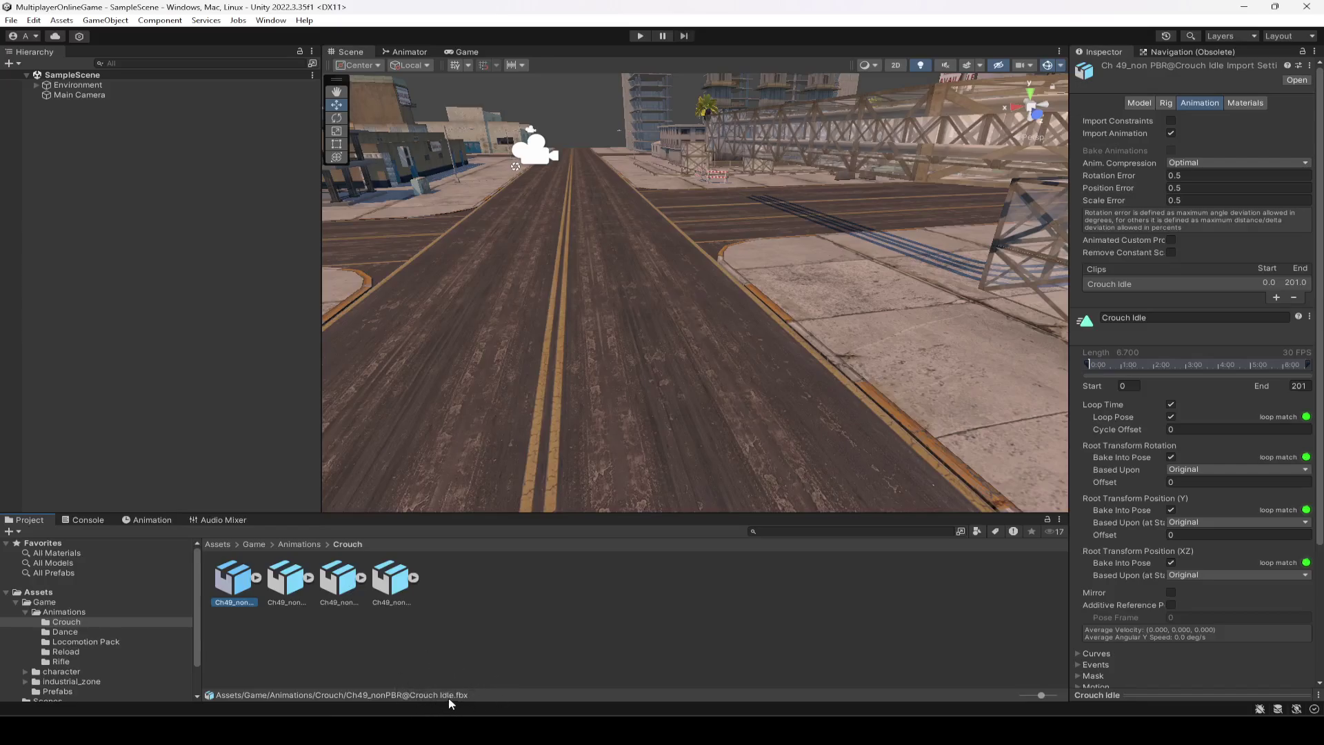
left_click(288, 591)
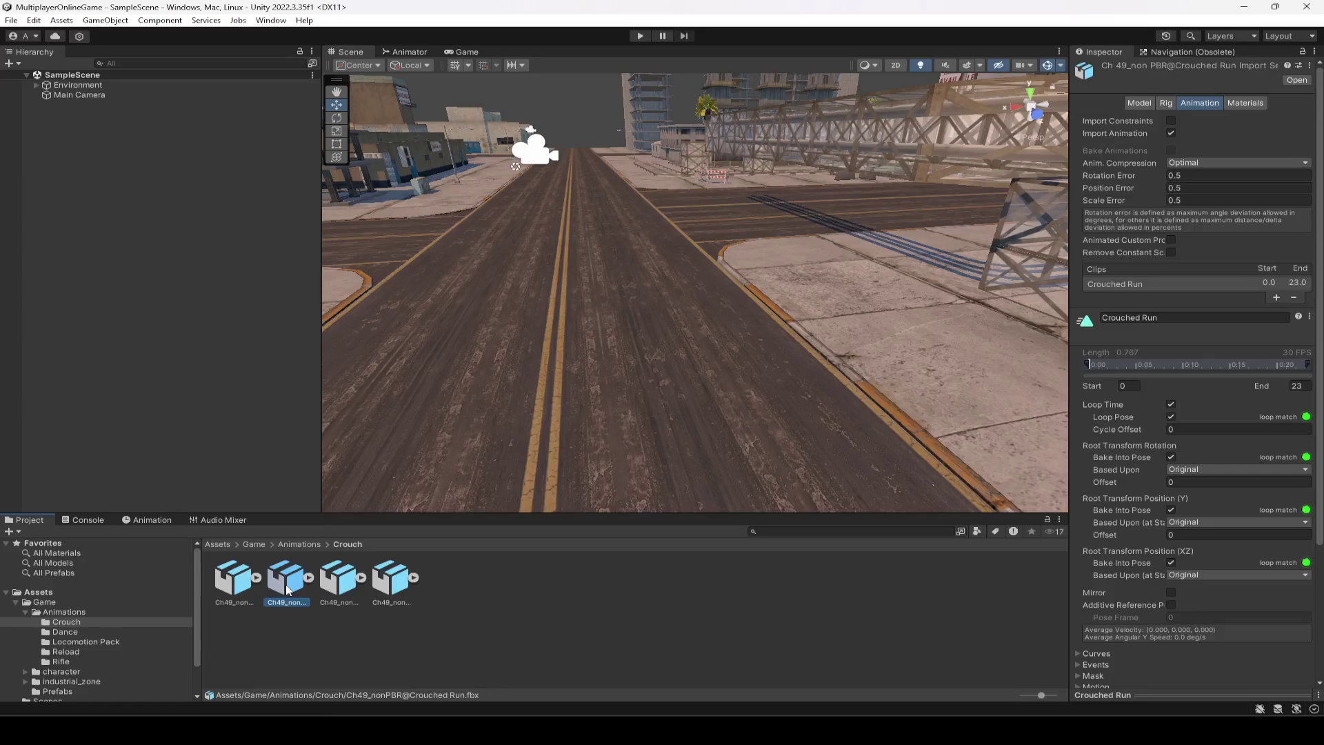
left_click(332, 590)
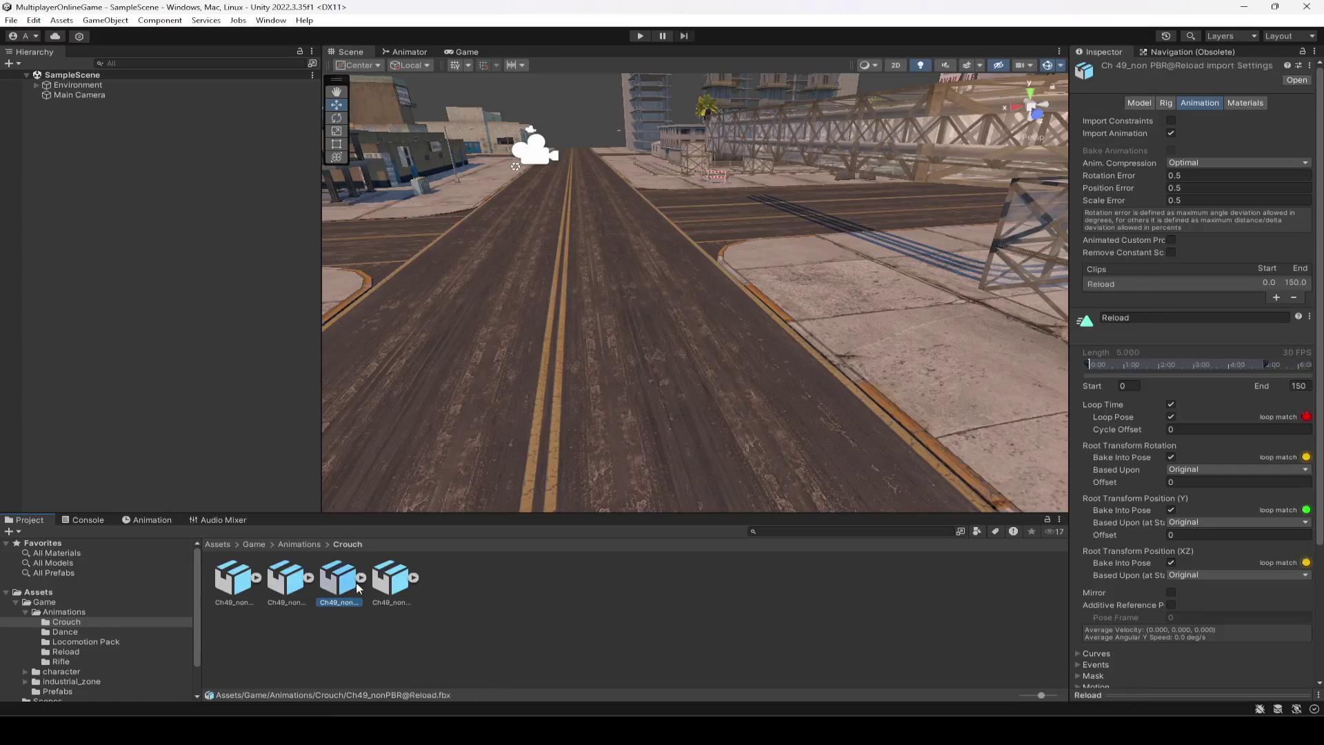
left_click(394, 584)
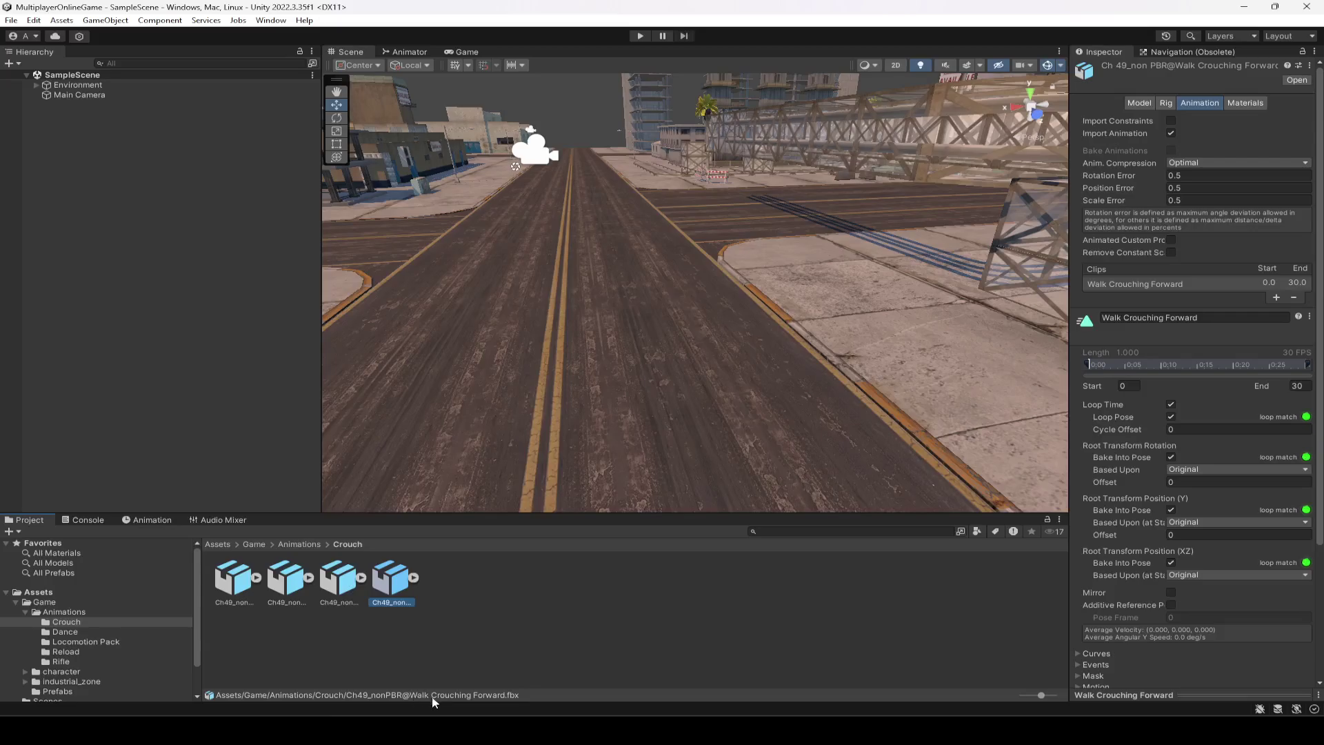
left_click(218, 590)
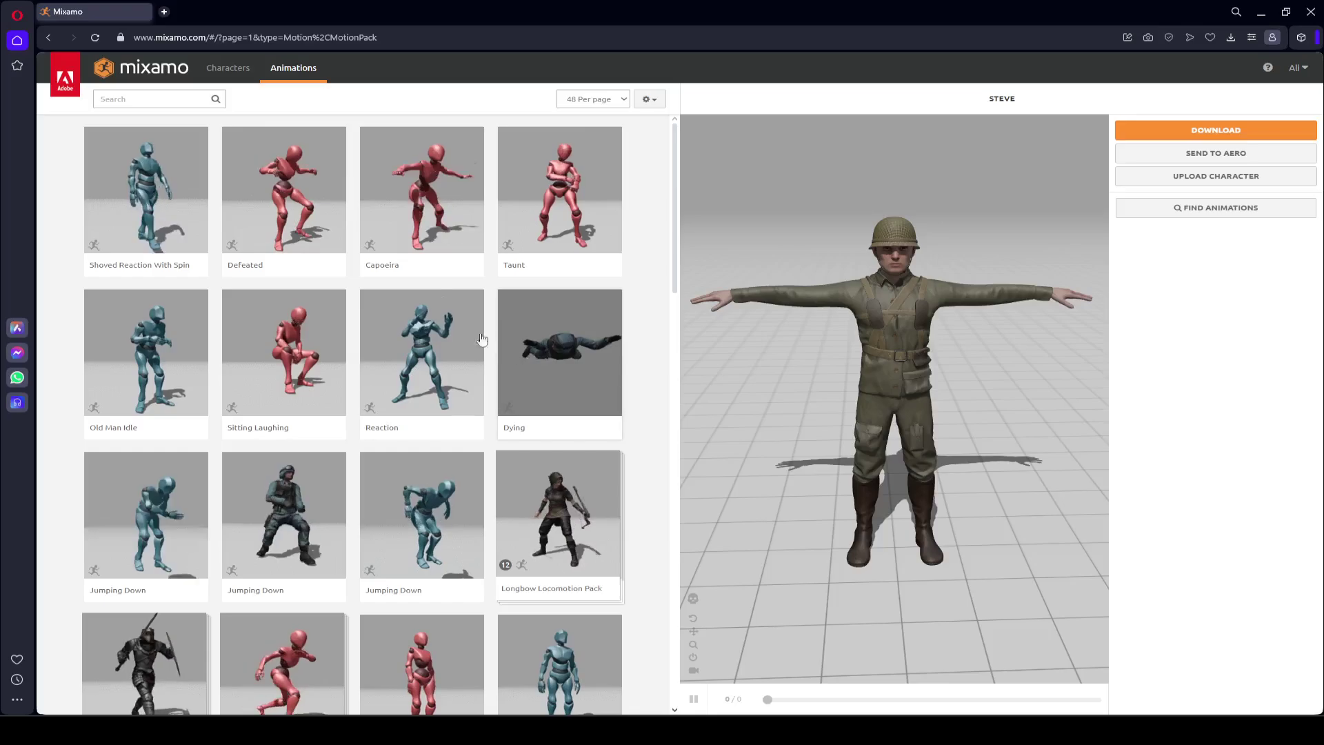
Search the Mixamo animations for "crouch idle" and preview Crouching Idle and Idle Crouching Aiming on the Steve character.
left_click(153, 99)
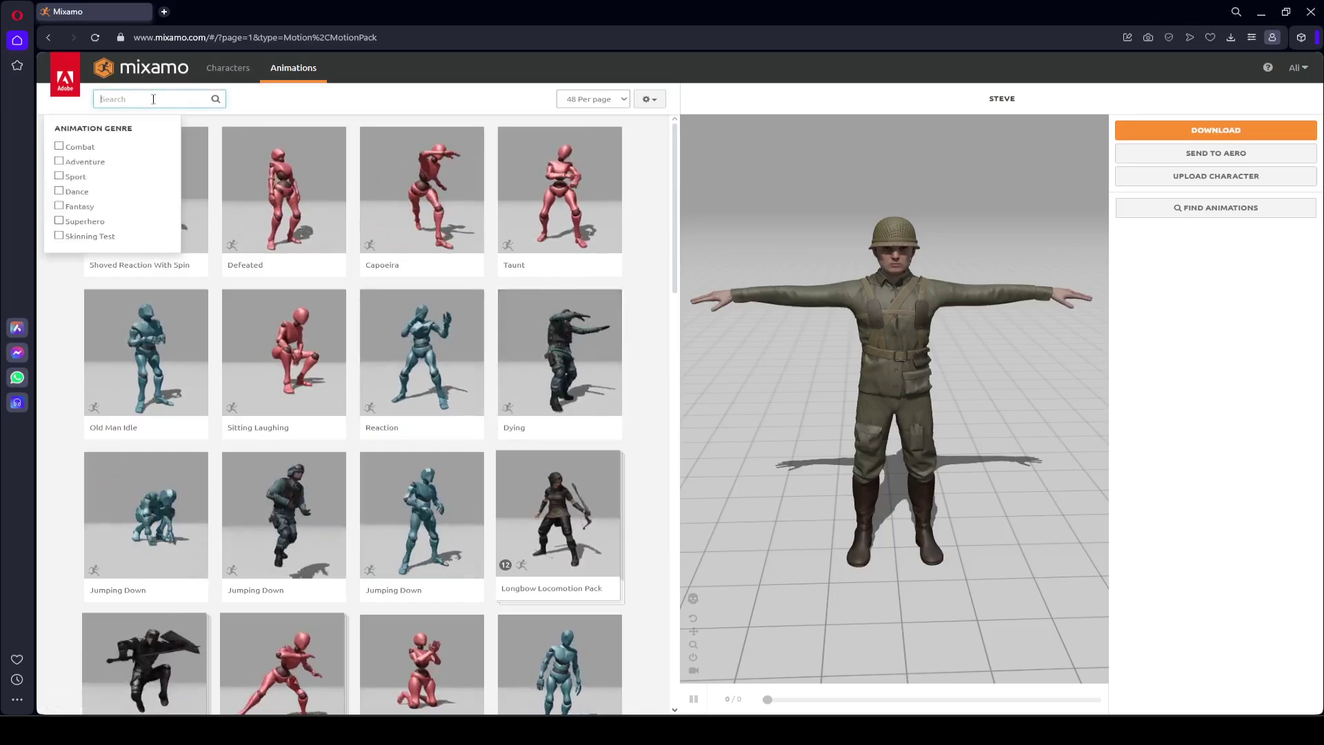
type("croud")
key("BackSpace")
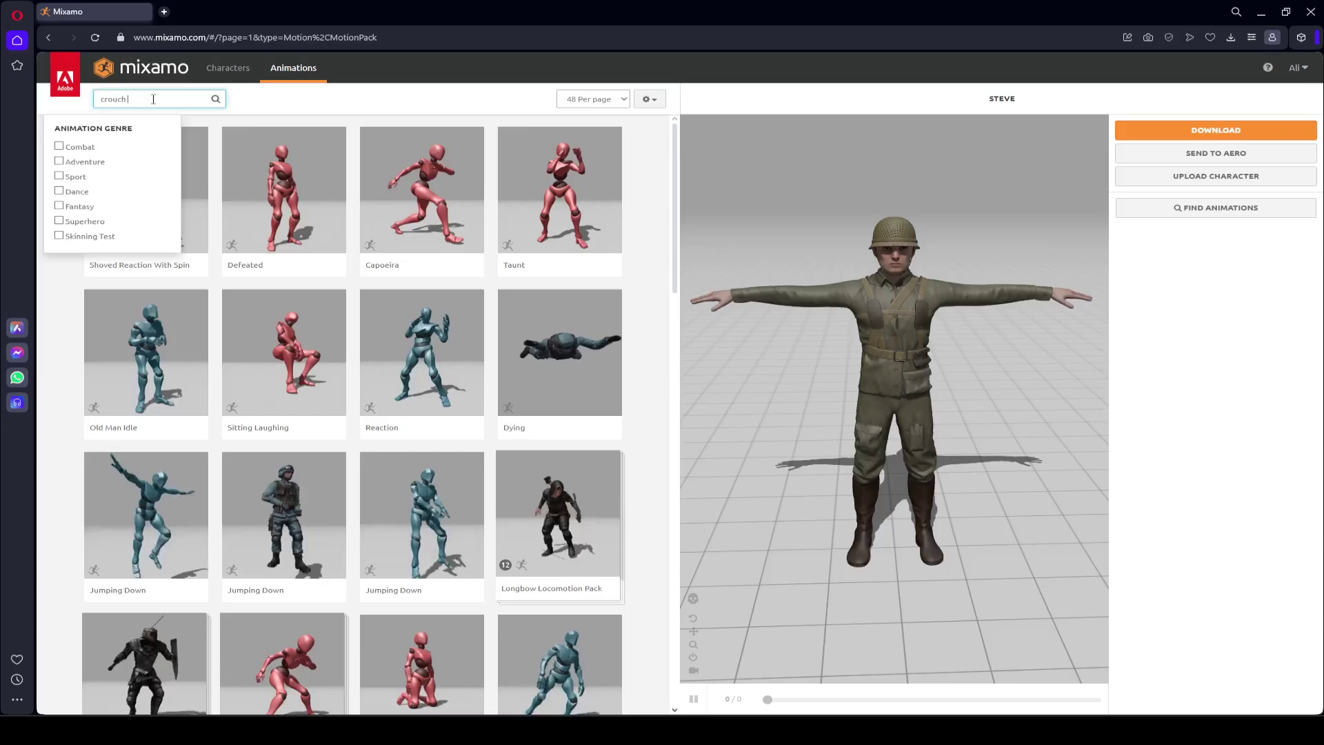
type("ch idle")
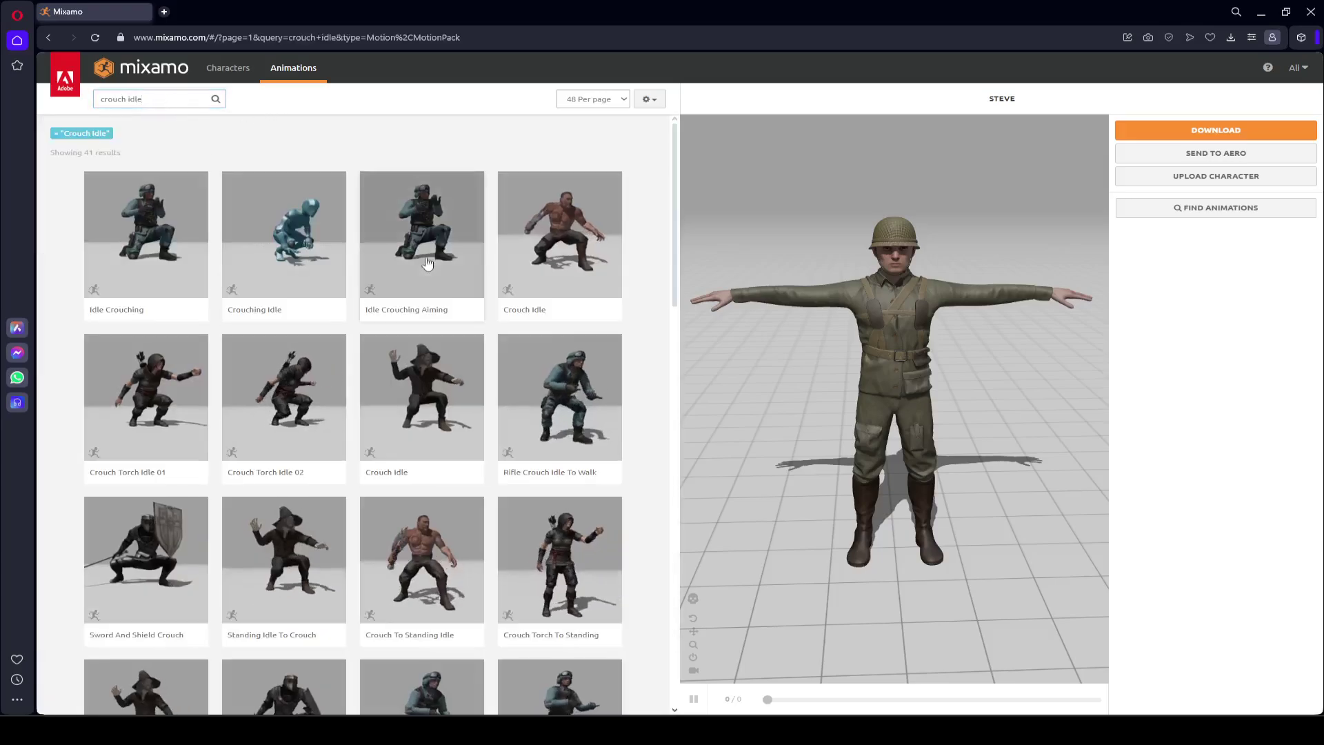
left_click(316, 263)
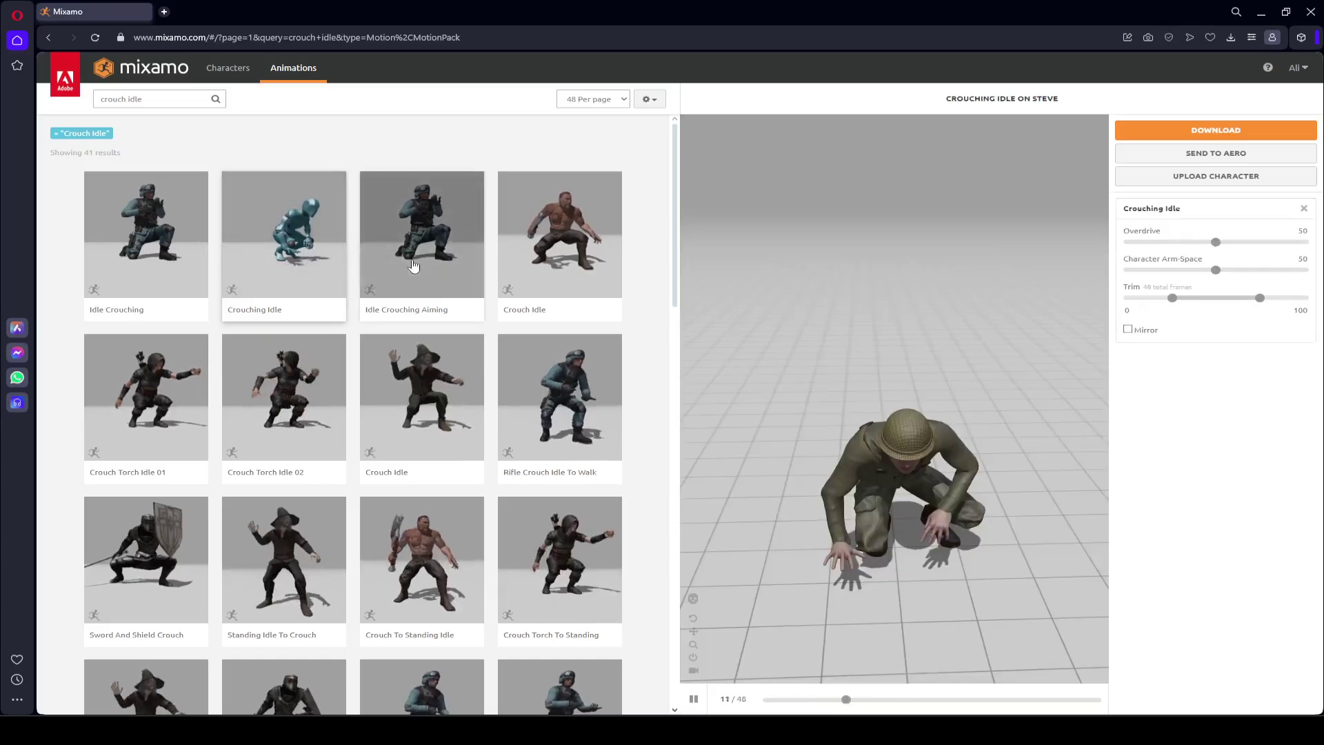
left_click(413, 265)
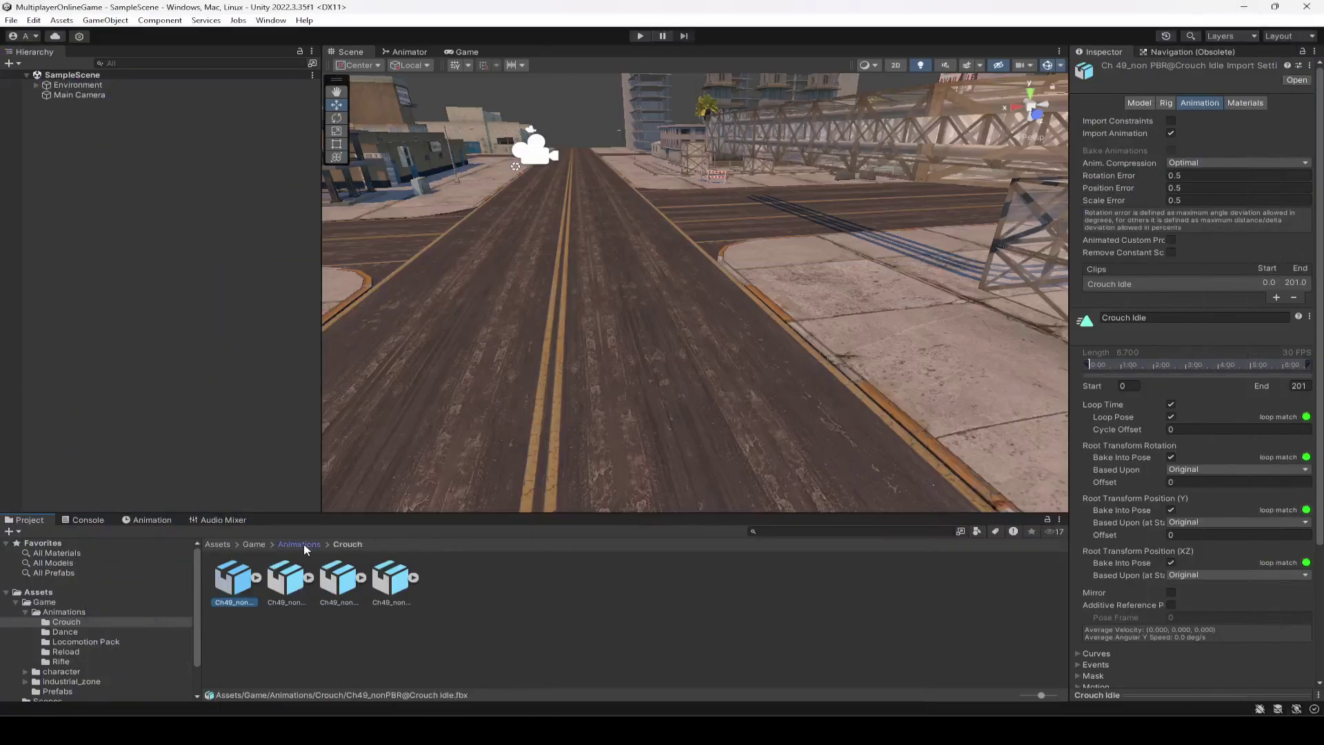
Look through the contents of the Dance, Locomotion Pack, Reload and Rifle folders inside Animations.
left_click(304, 544)
double_click(288, 575)
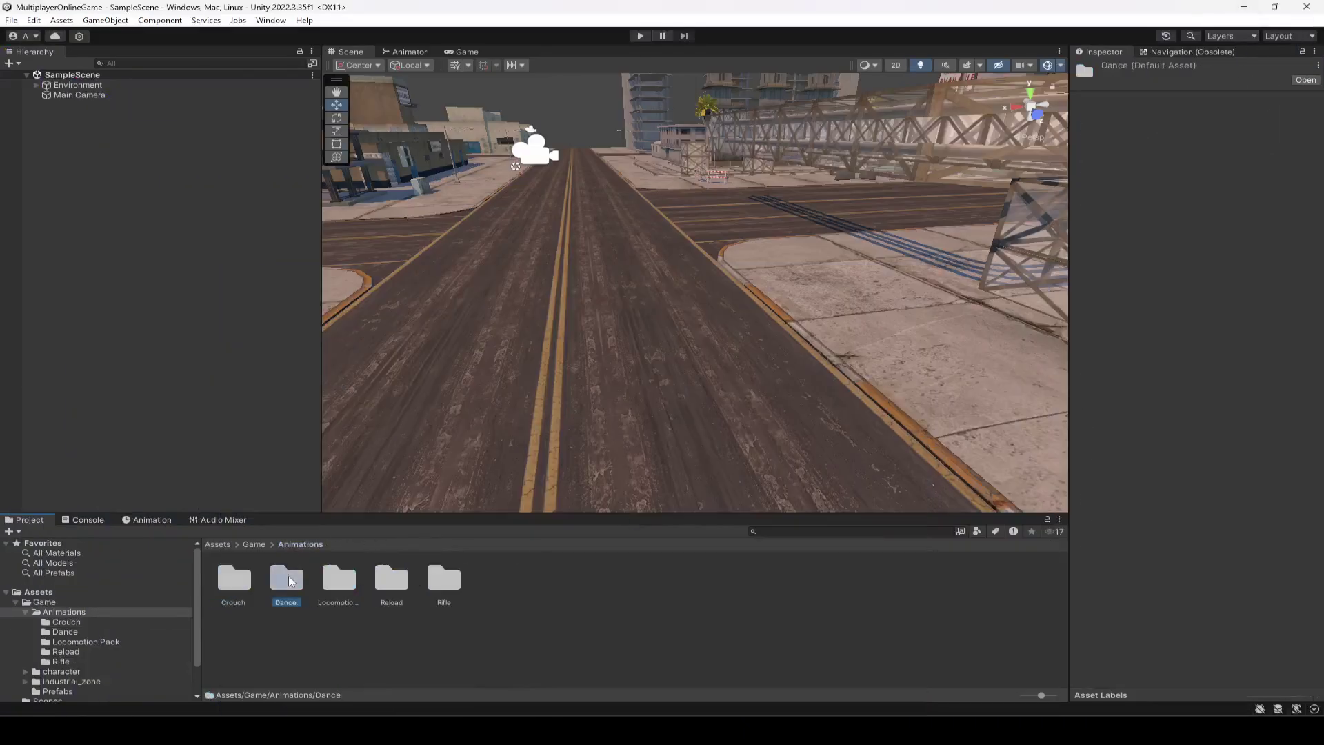
left_click(303, 544)
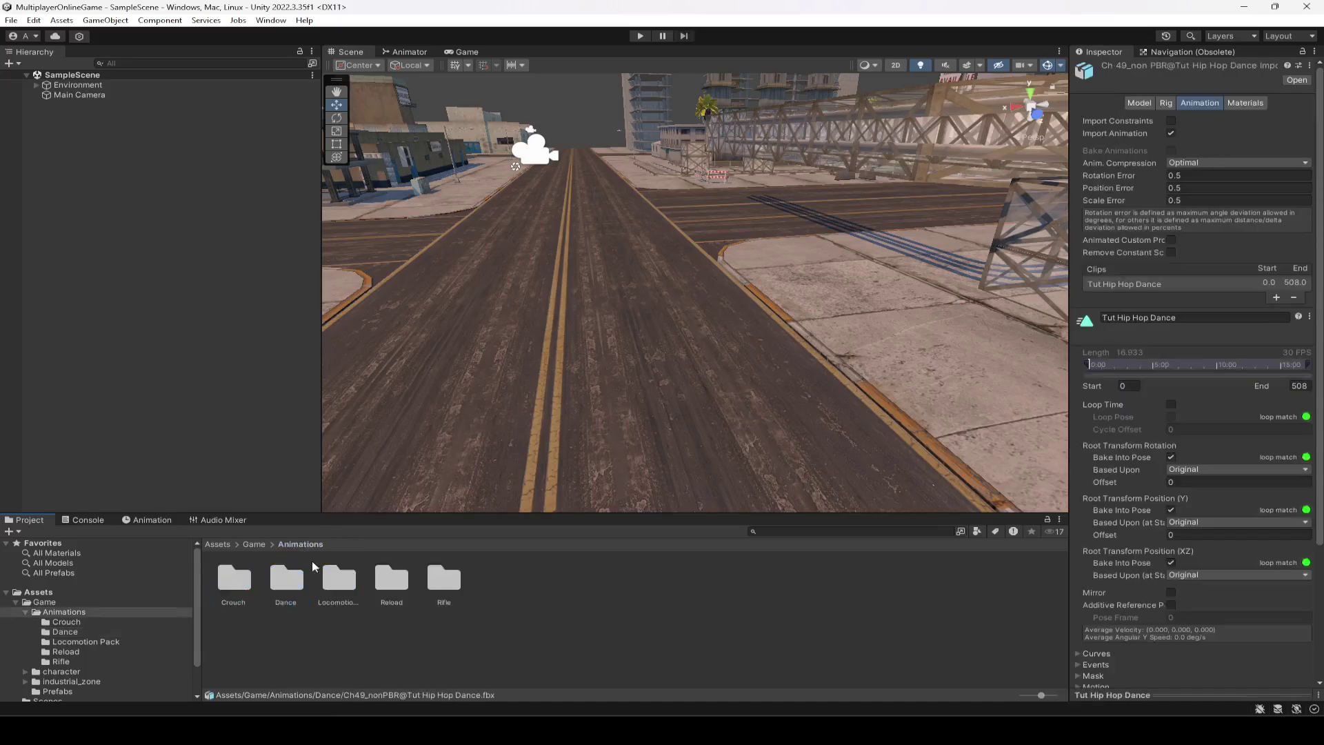
double_click(328, 580)
left_click(301, 544)
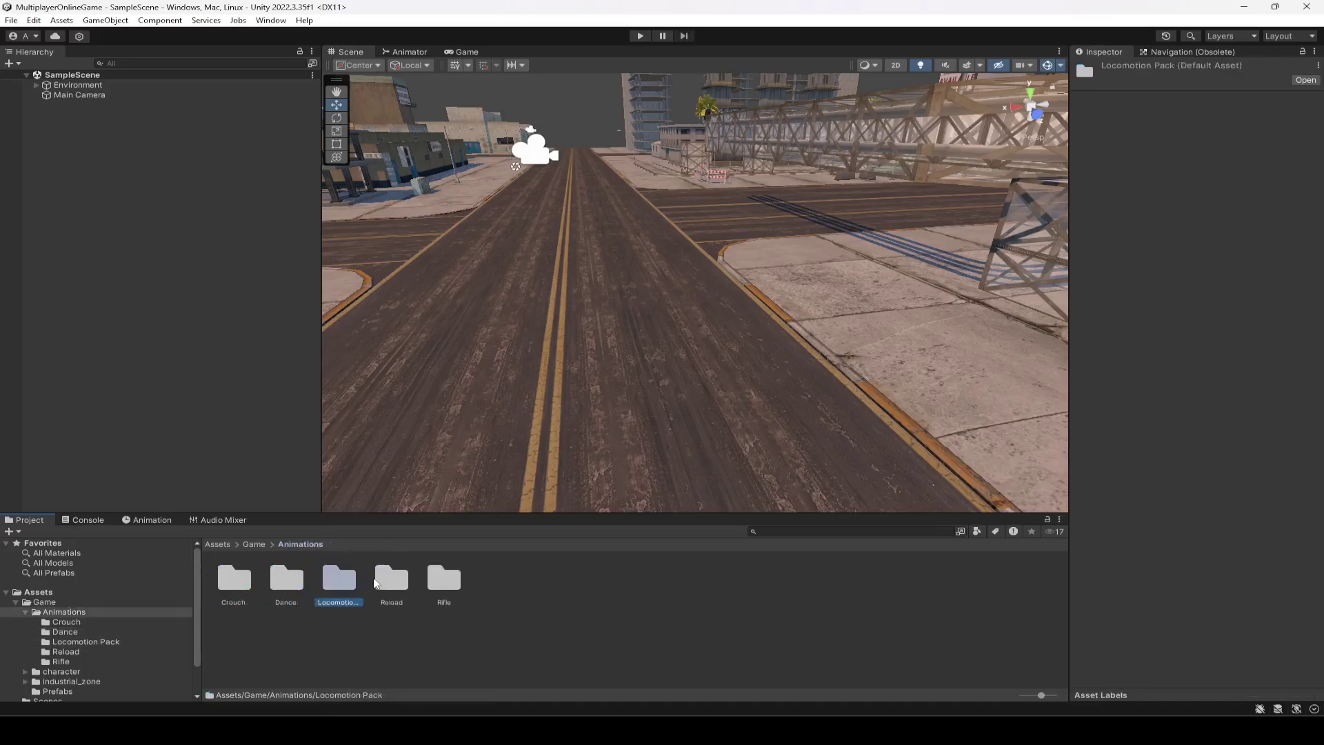
double_click(390, 582)
left_click(297, 545)
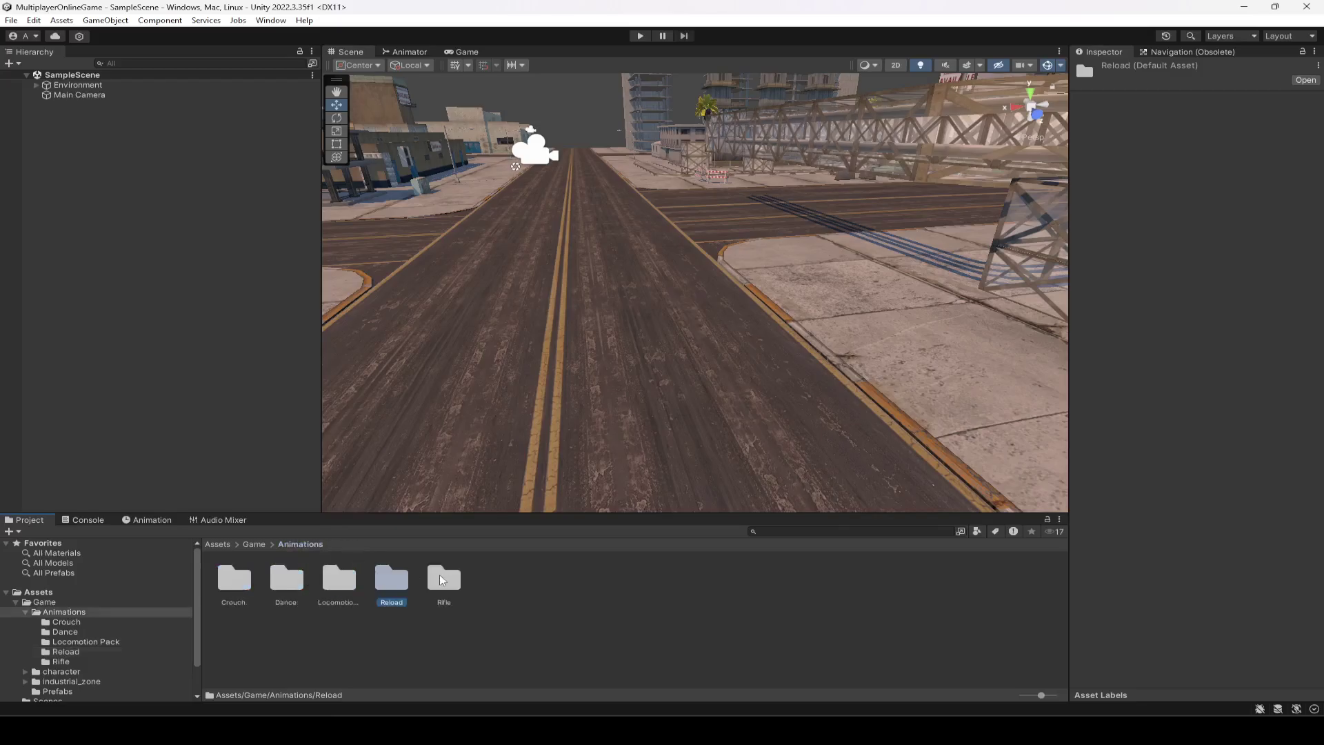
double_click(442, 580)
left_click(300, 545)
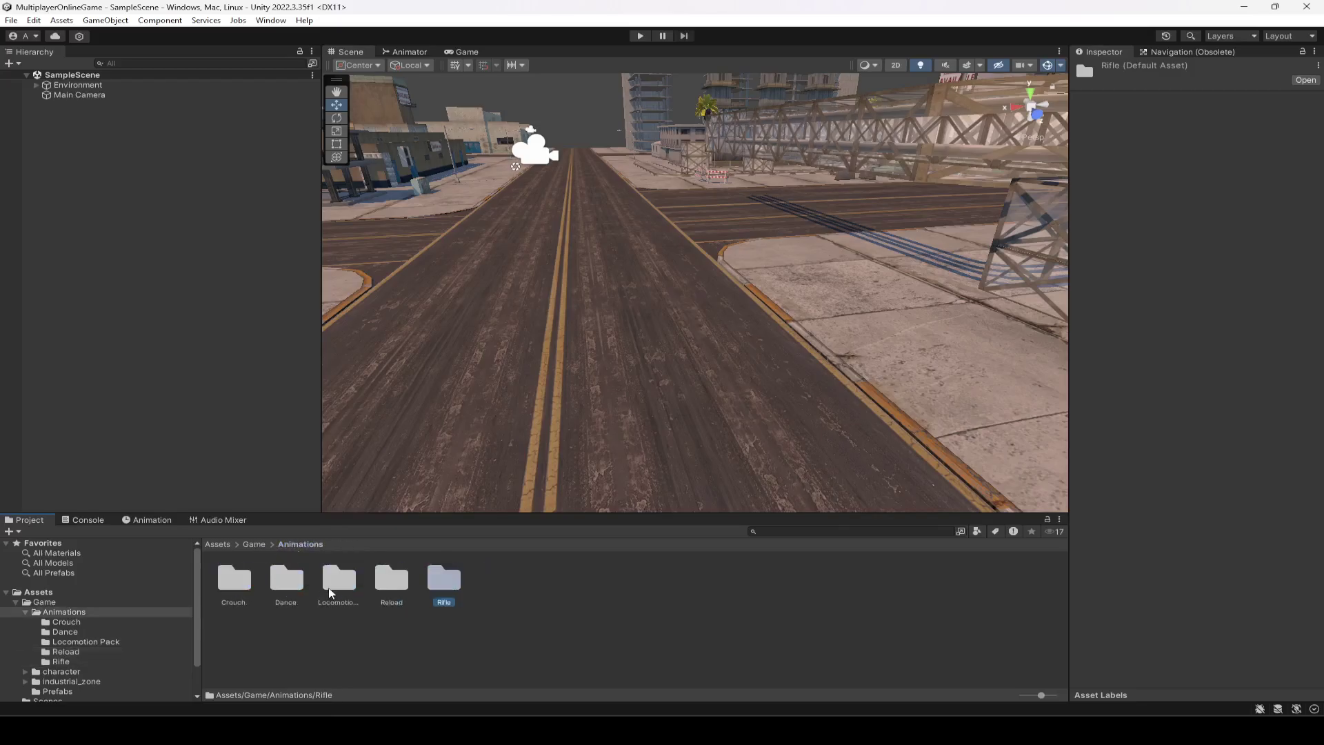
Examine the character model's Model, Rig and Animation import settings, including the Animation Type options, and show its preview.
left_click(65, 671)
left_click(24, 611)
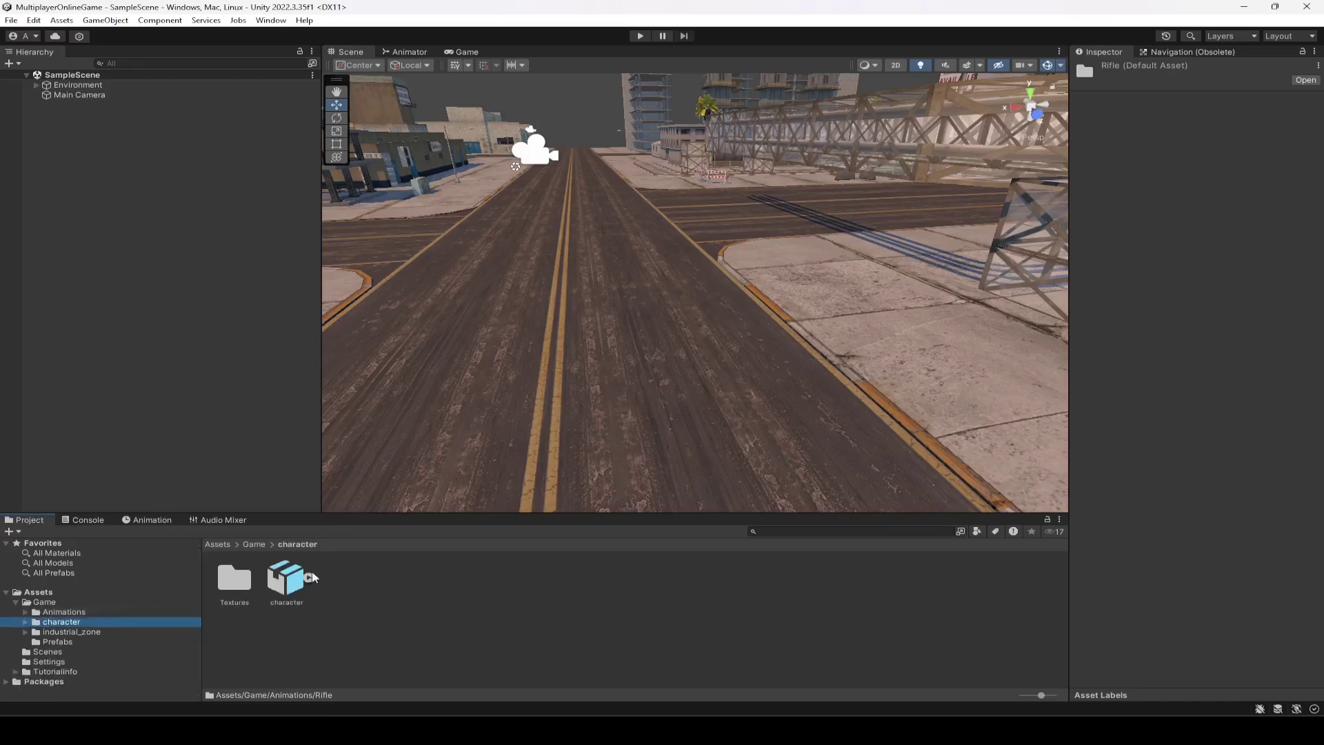
left_click(255, 545)
double_click(282, 587)
left_click(281, 588)
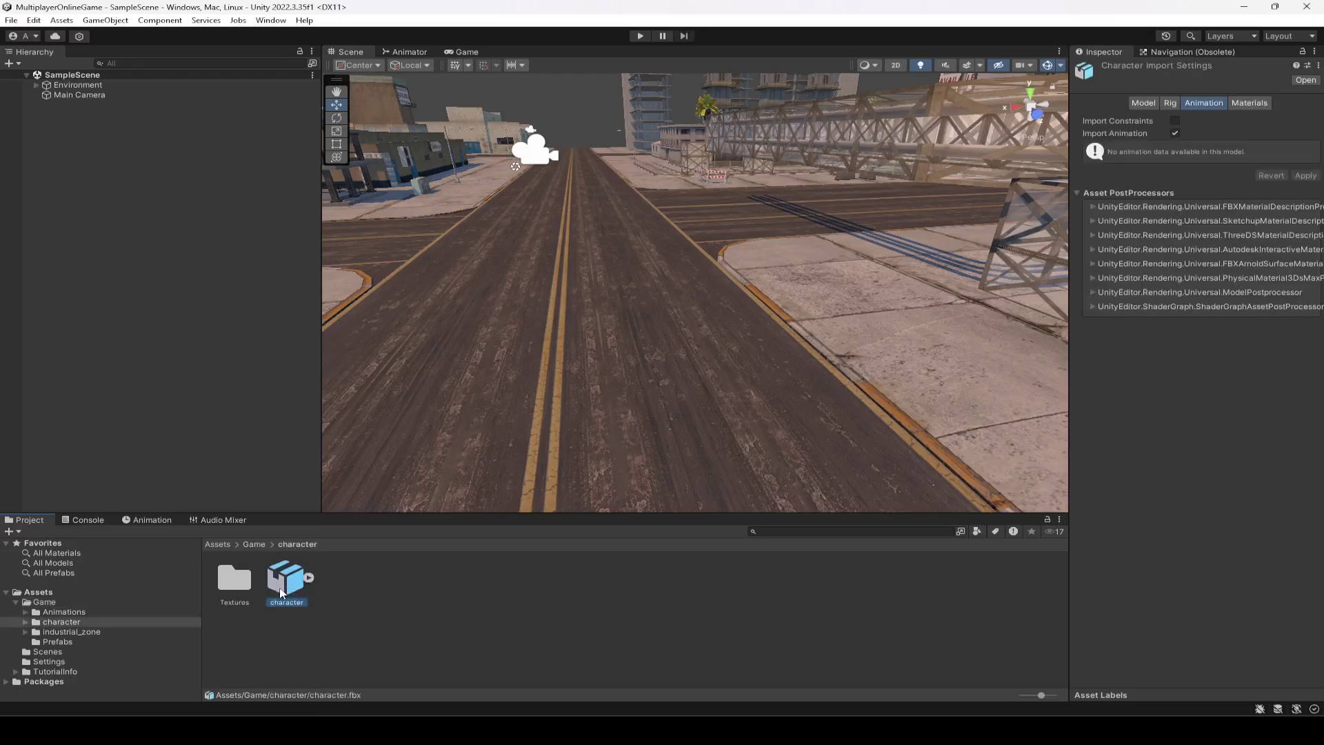
left_click(1144, 103)
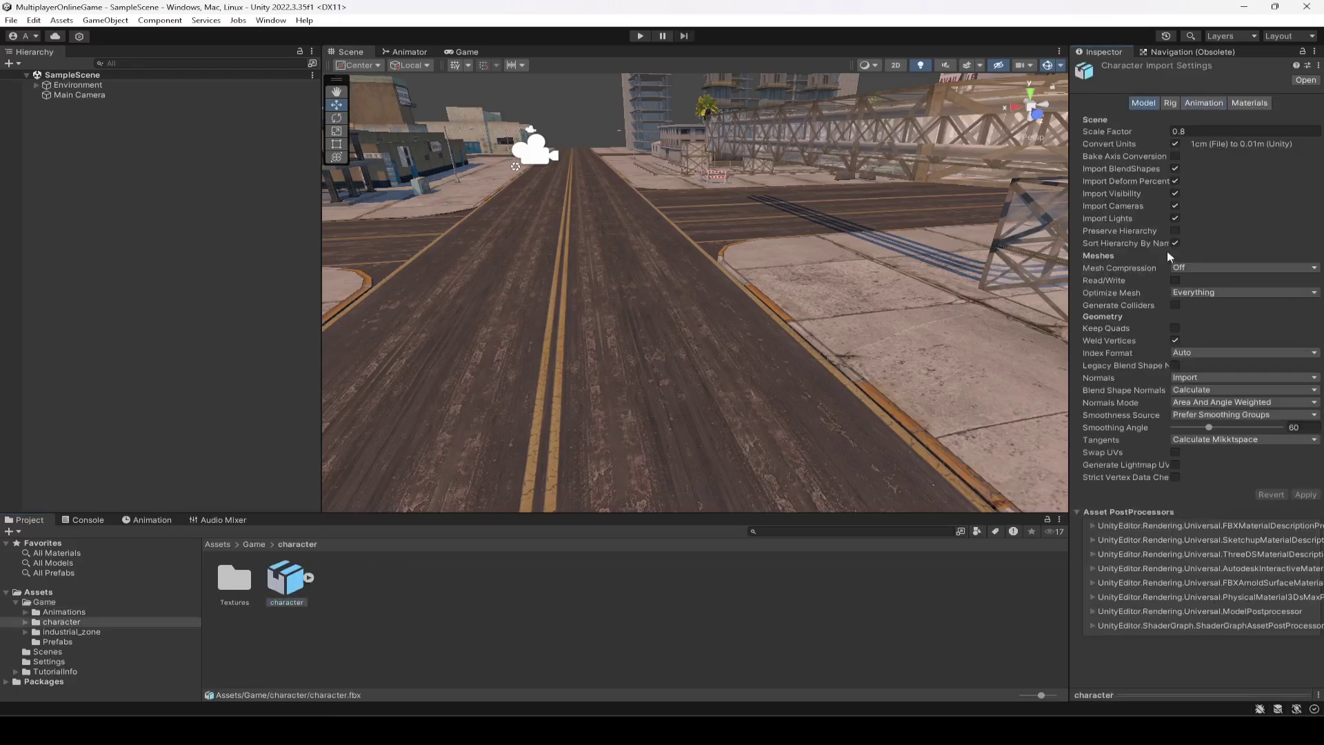
left_click(1171, 105)
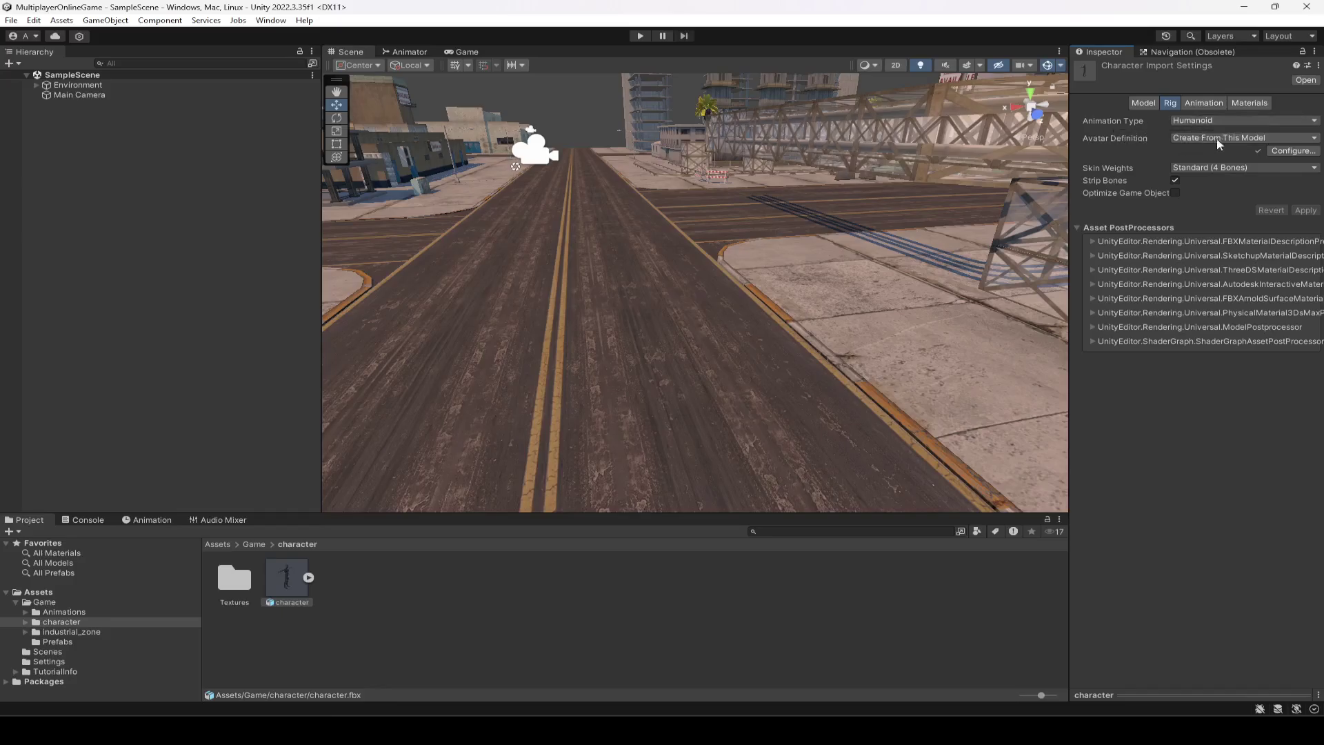
left_click(1203, 120)
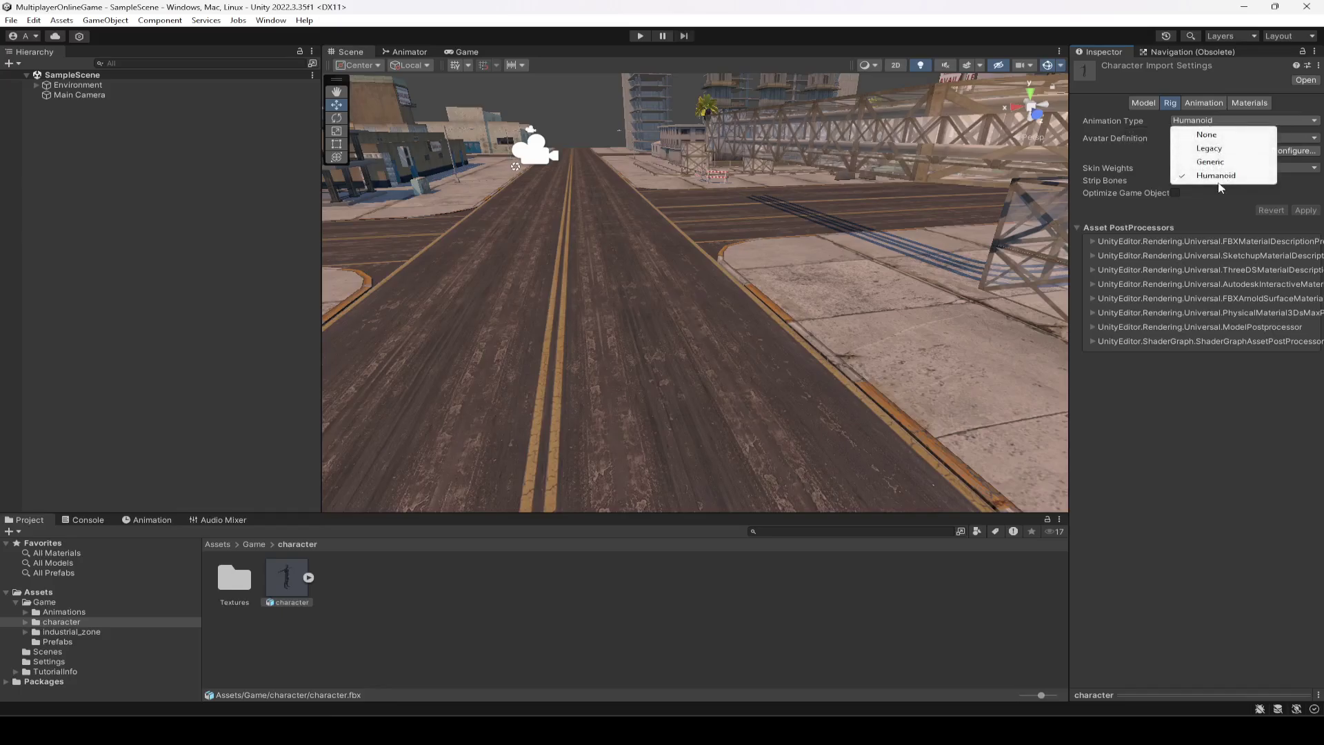
left_click(1218, 407)
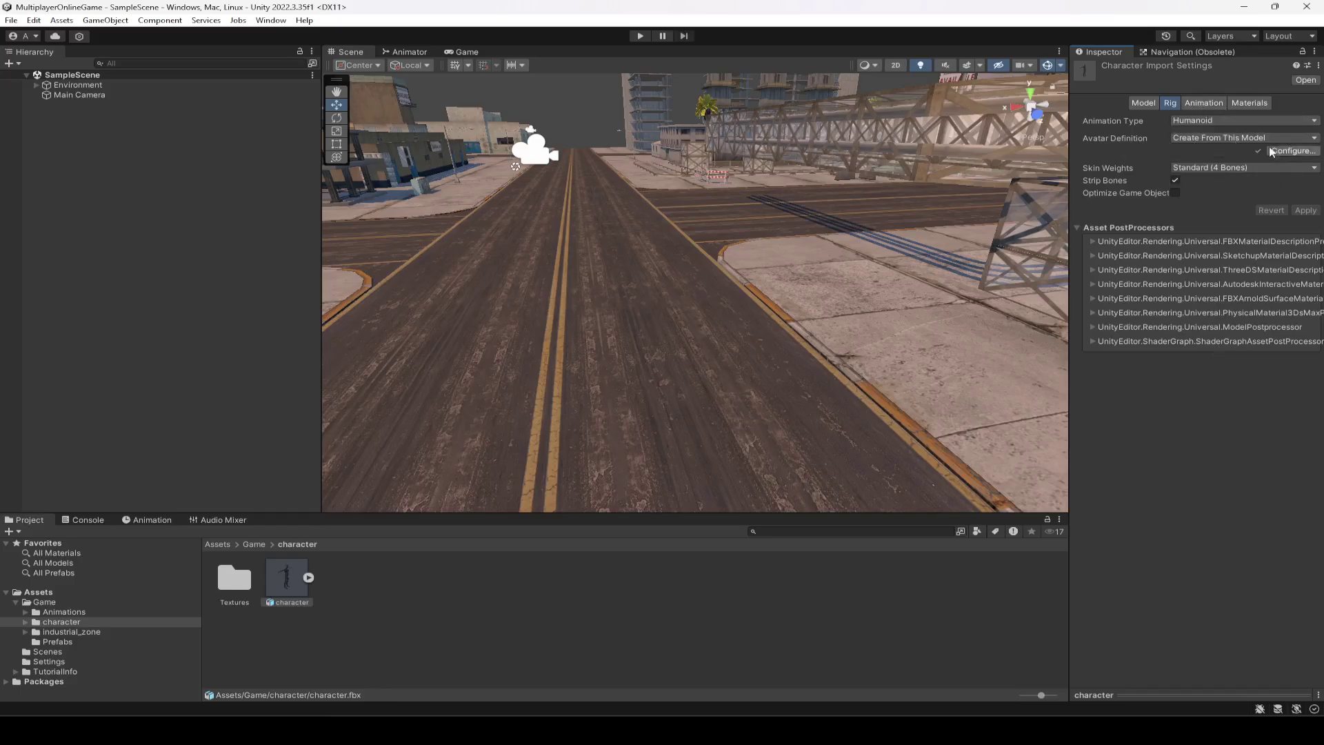
left_click(1205, 105)
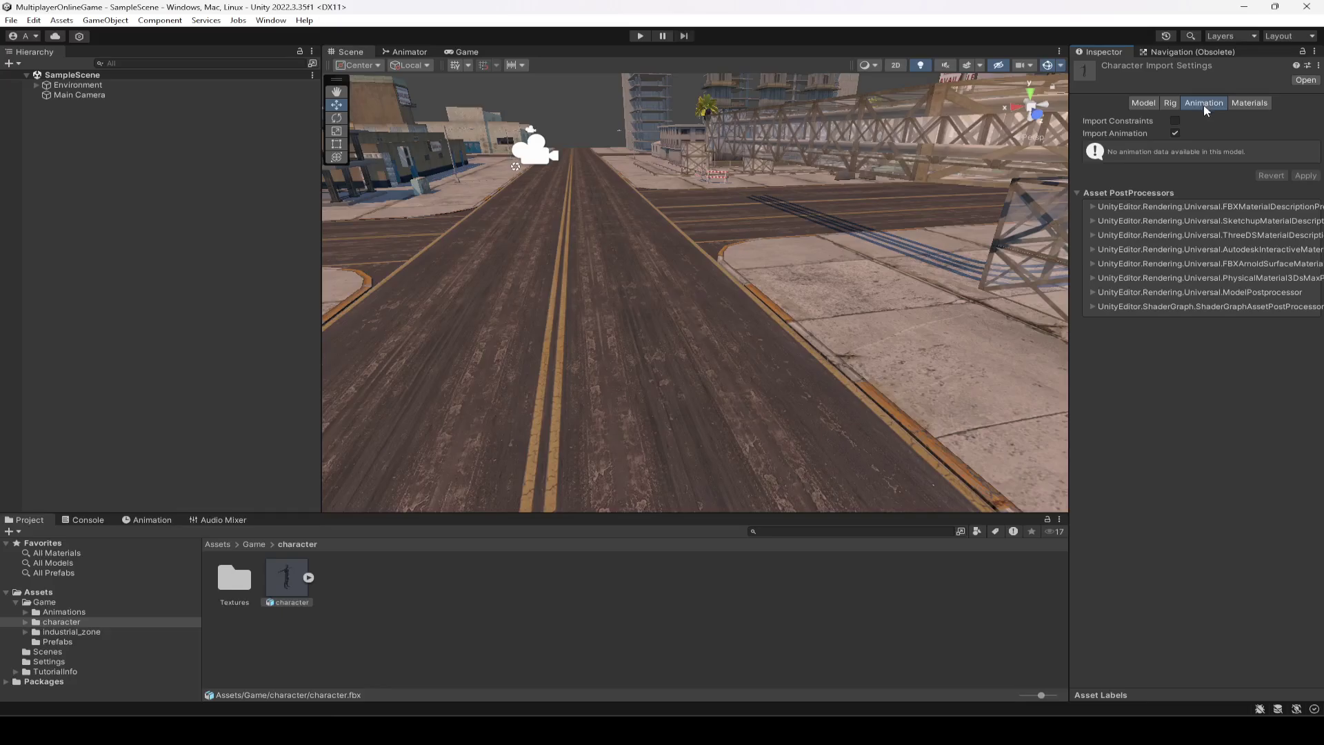
left_click(1142, 103)
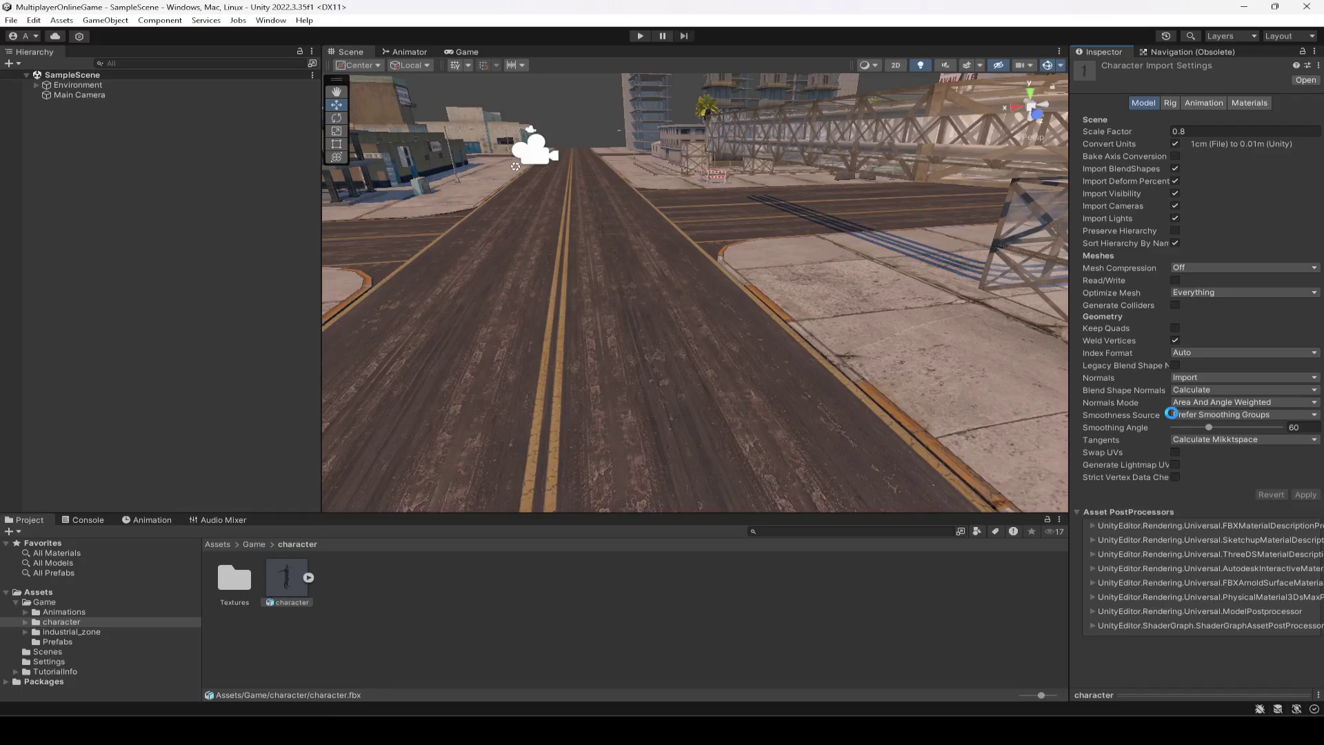
left_click_drag(1171, 413, 1171, 415)
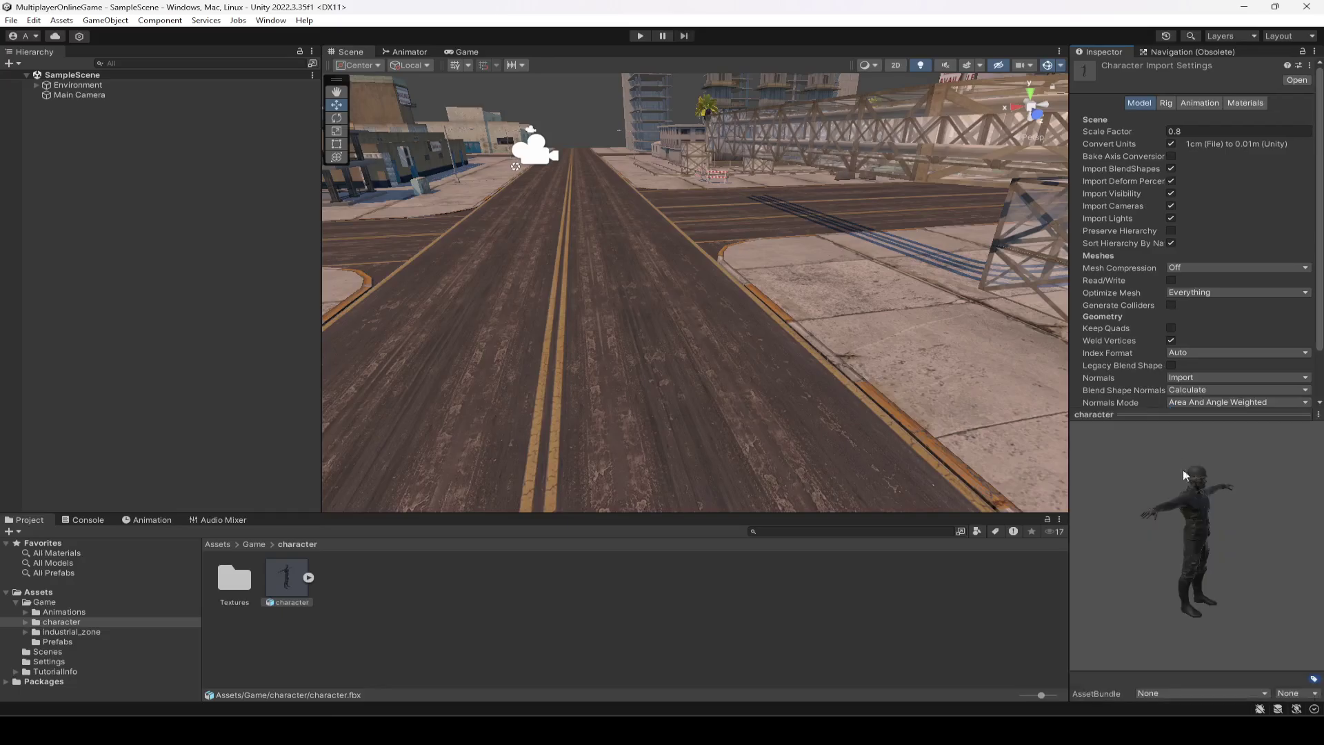
Check the textures and materials in the character's Textures folder, returning to the character model each time.
double_click(245, 581)
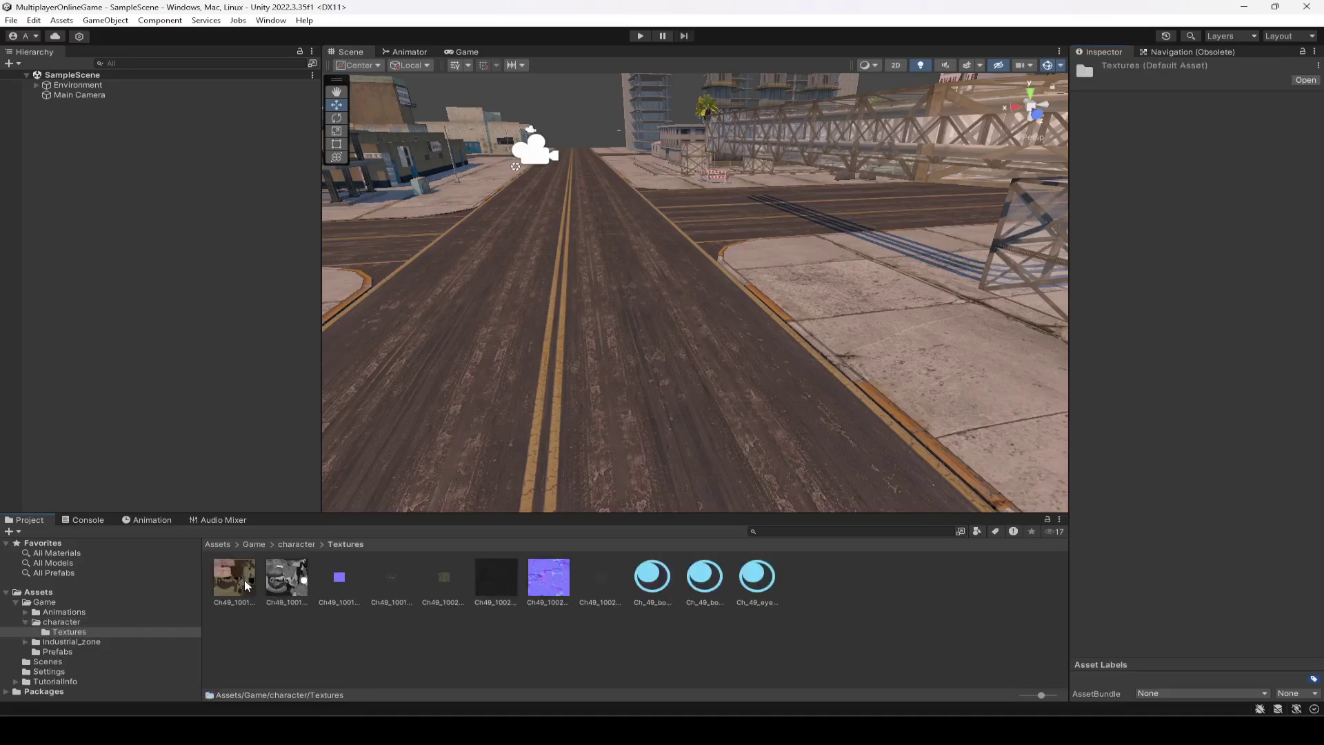
left_click(287, 544)
left_click(286, 578)
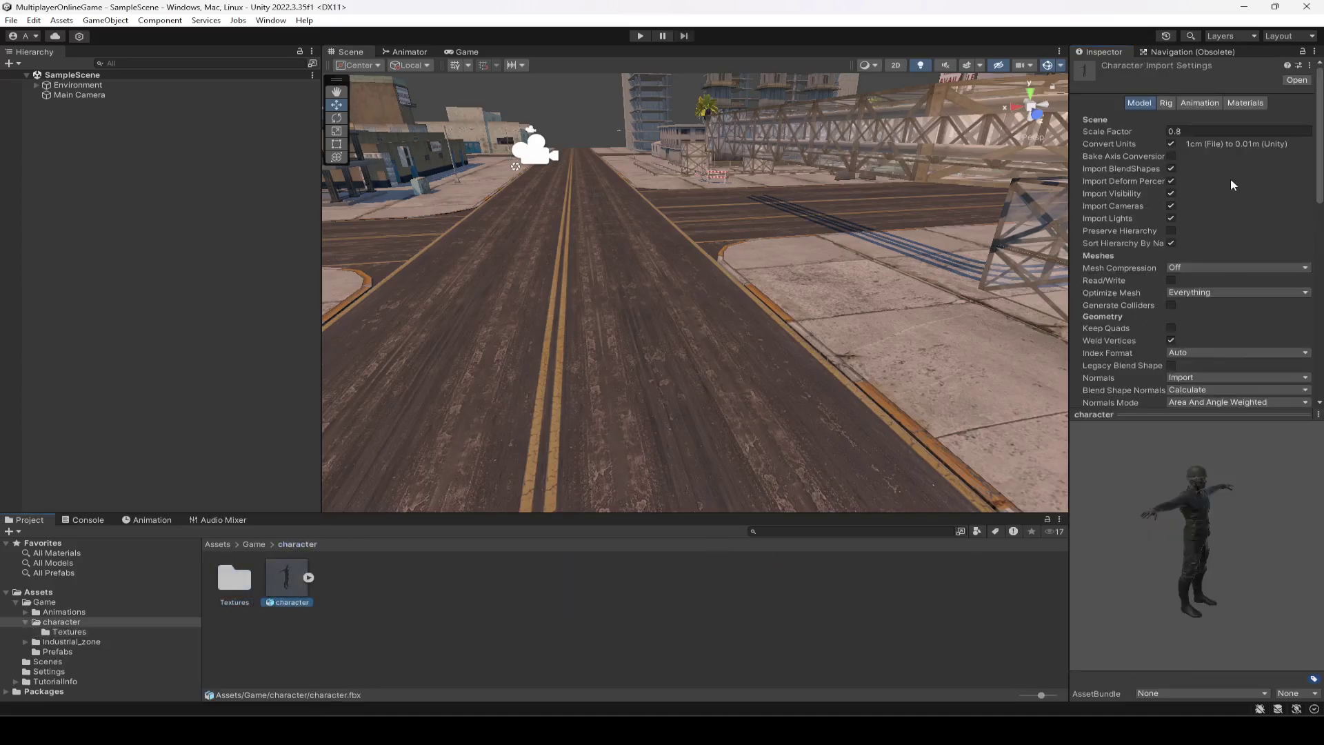
left_click(241, 583)
double_click(241, 583)
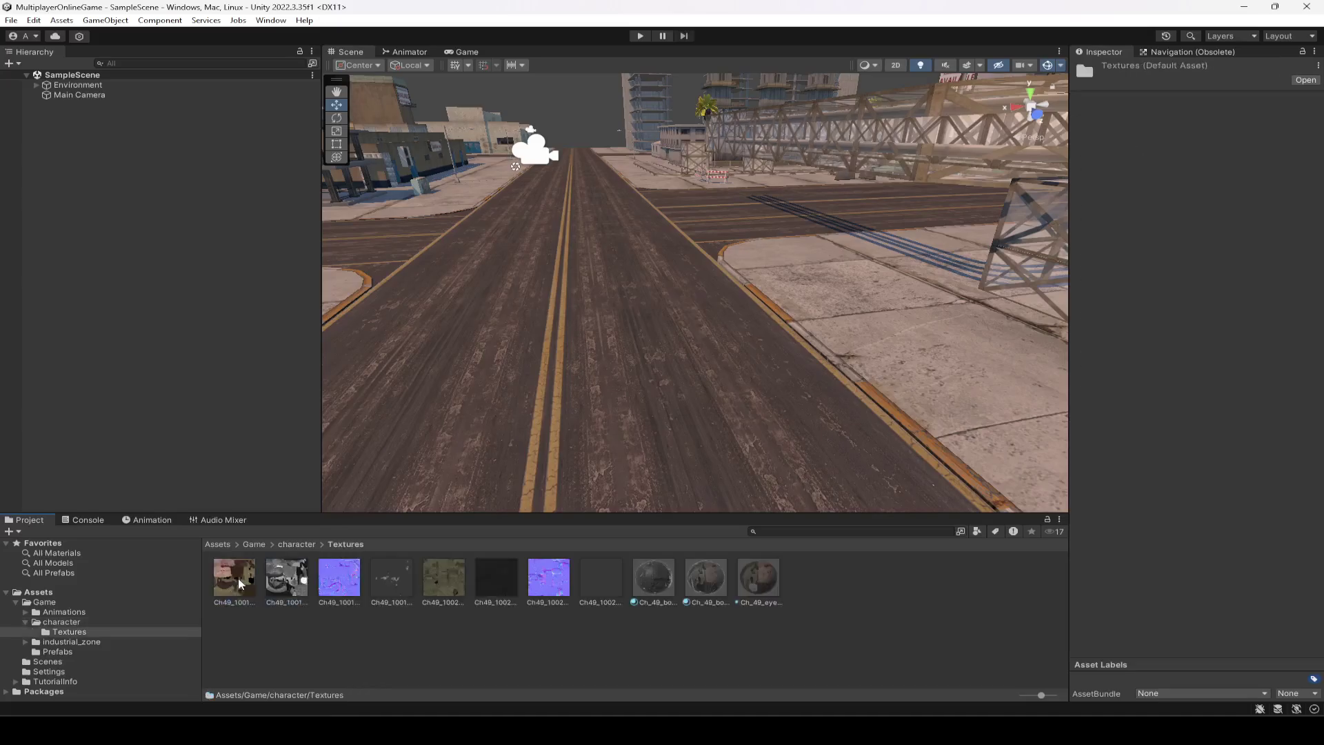
left_click(309, 544)
left_click(295, 581)
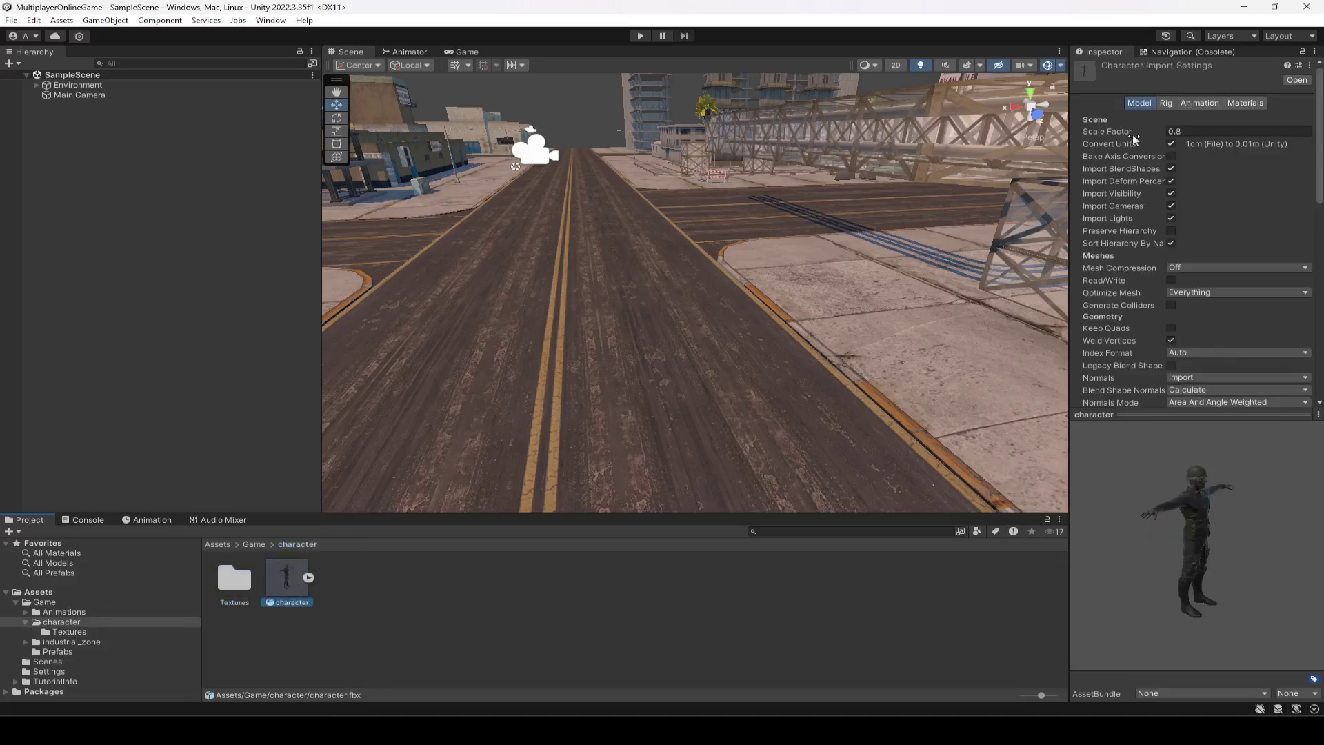
Check the character model's rig settings and look at the sub-assets contained in the model.
left_click(1166, 103)
left_click(1227, 142)
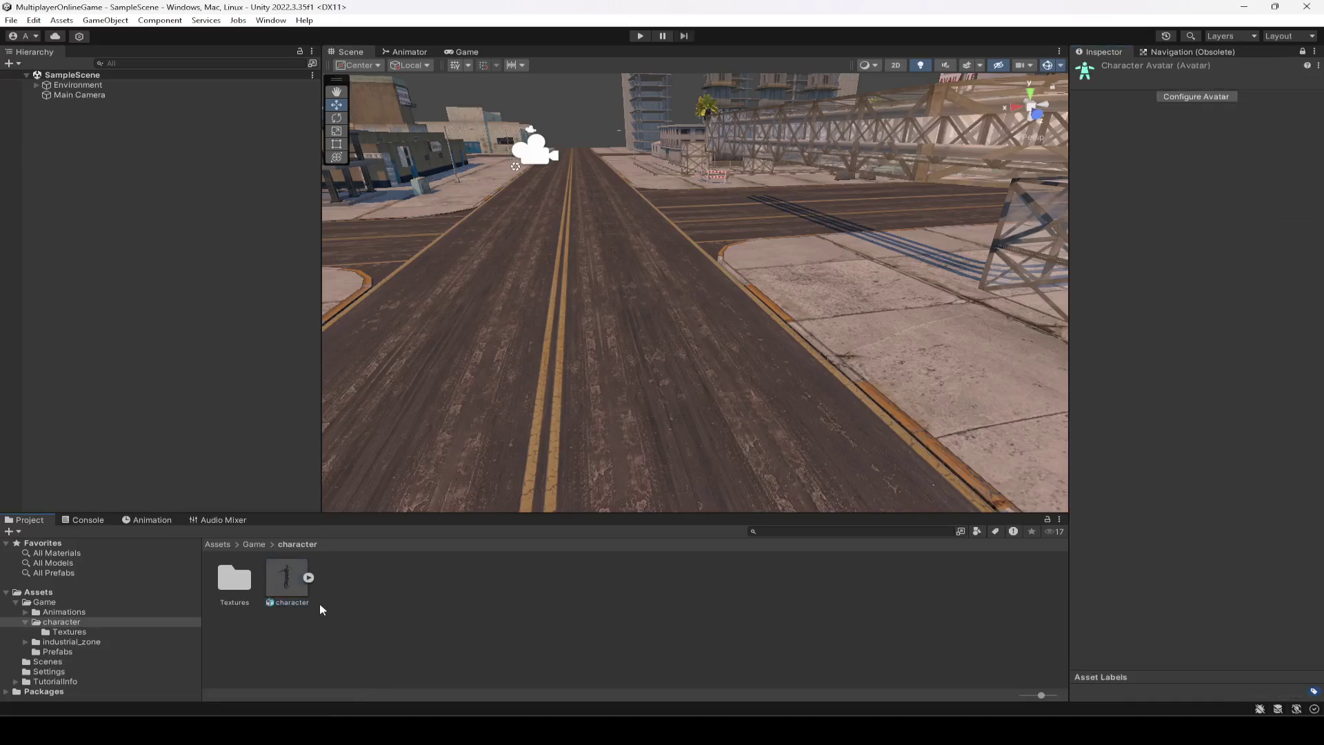
left_click(308, 577)
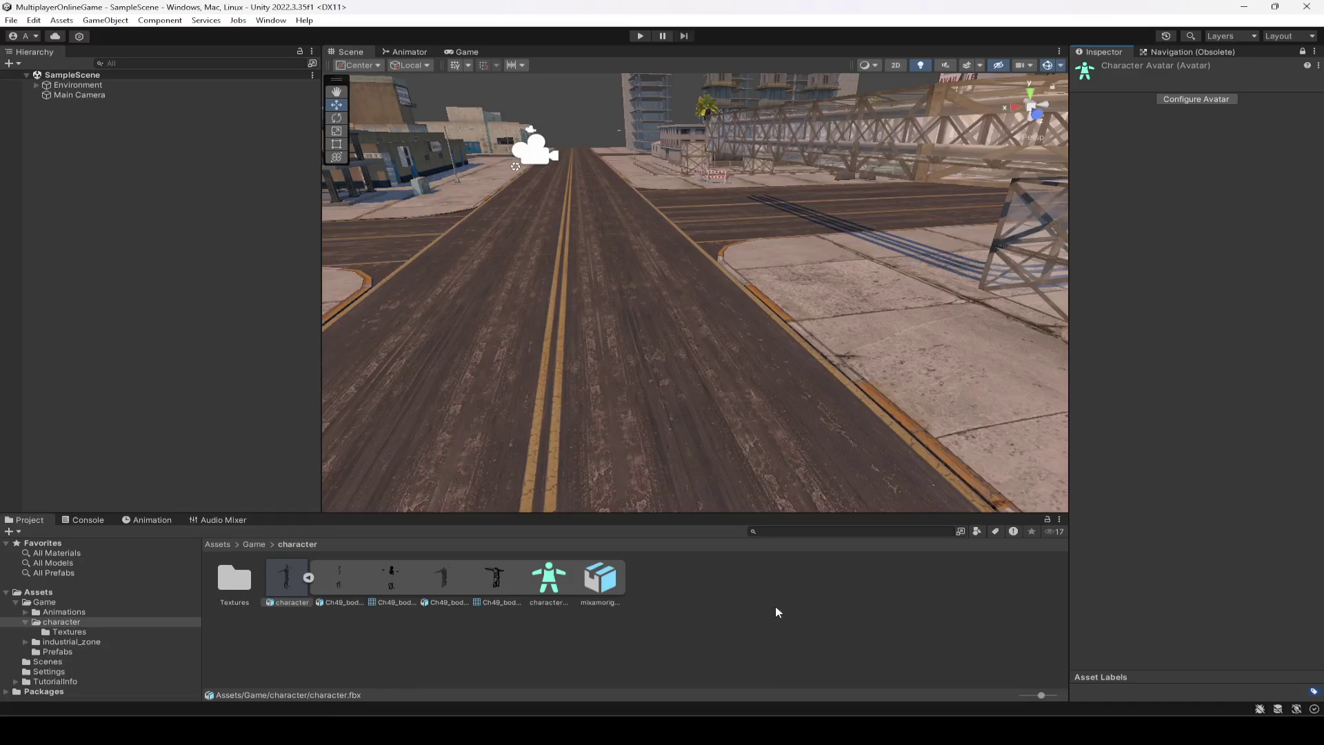
left_click(308, 578)
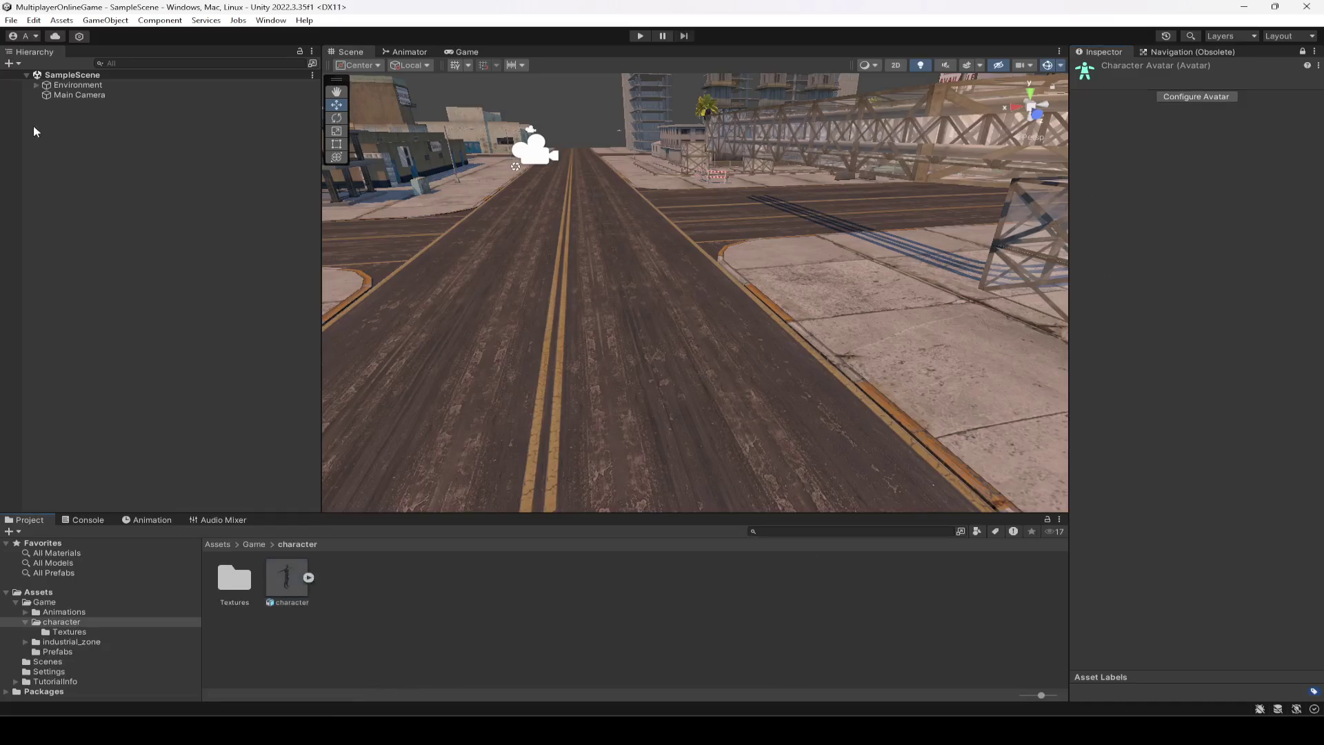
Select the Environment object and unlock the Inspector so it follows the selection.
left_click(78, 94)
left_click(77, 85)
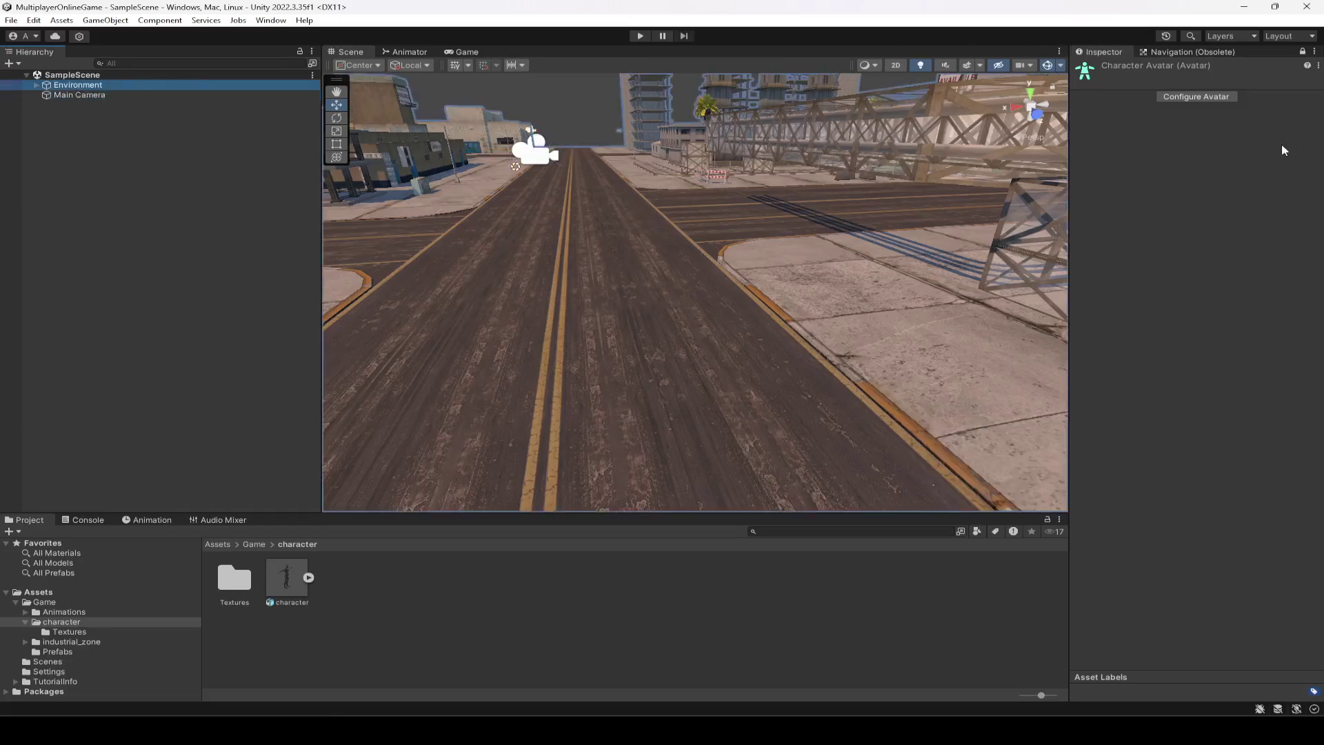
left_click(1302, 52)
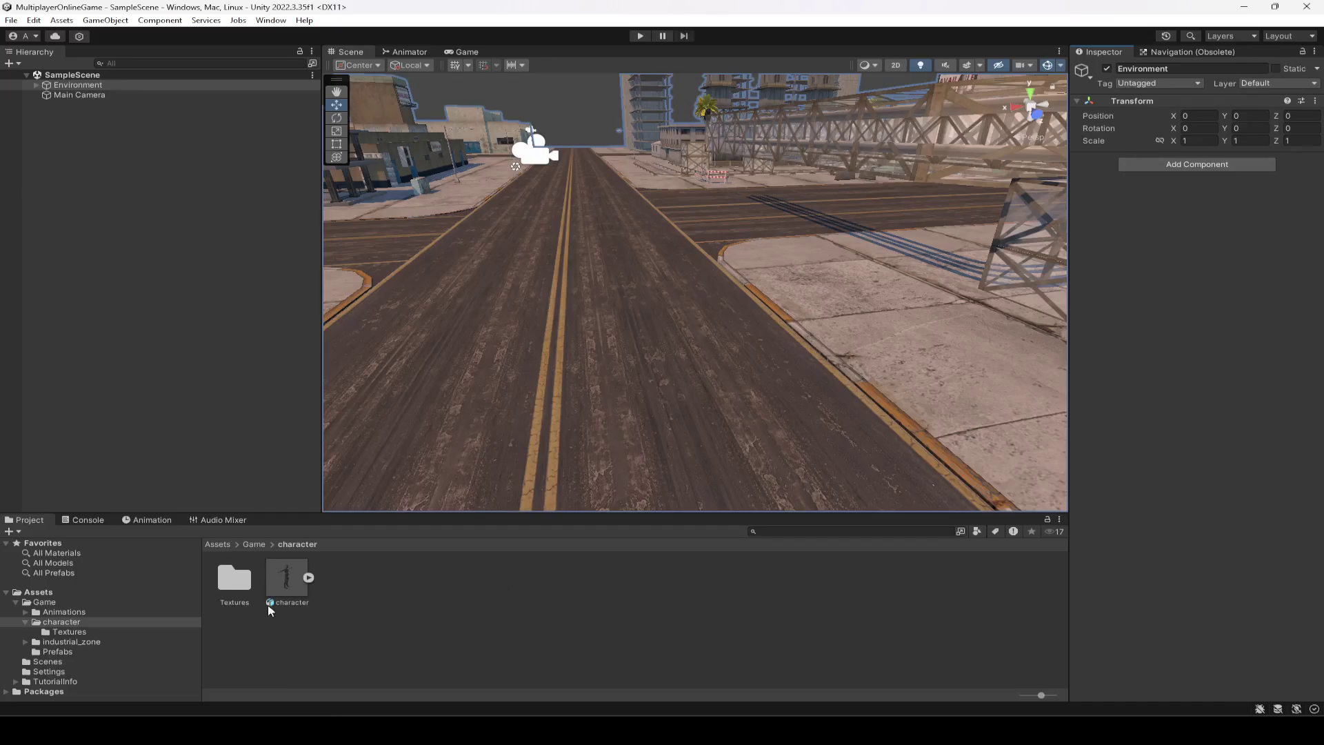
Examine the avatar contained in the character model, ending with the character model selected again.
left_click(286, 584)
left_click(309, 578)
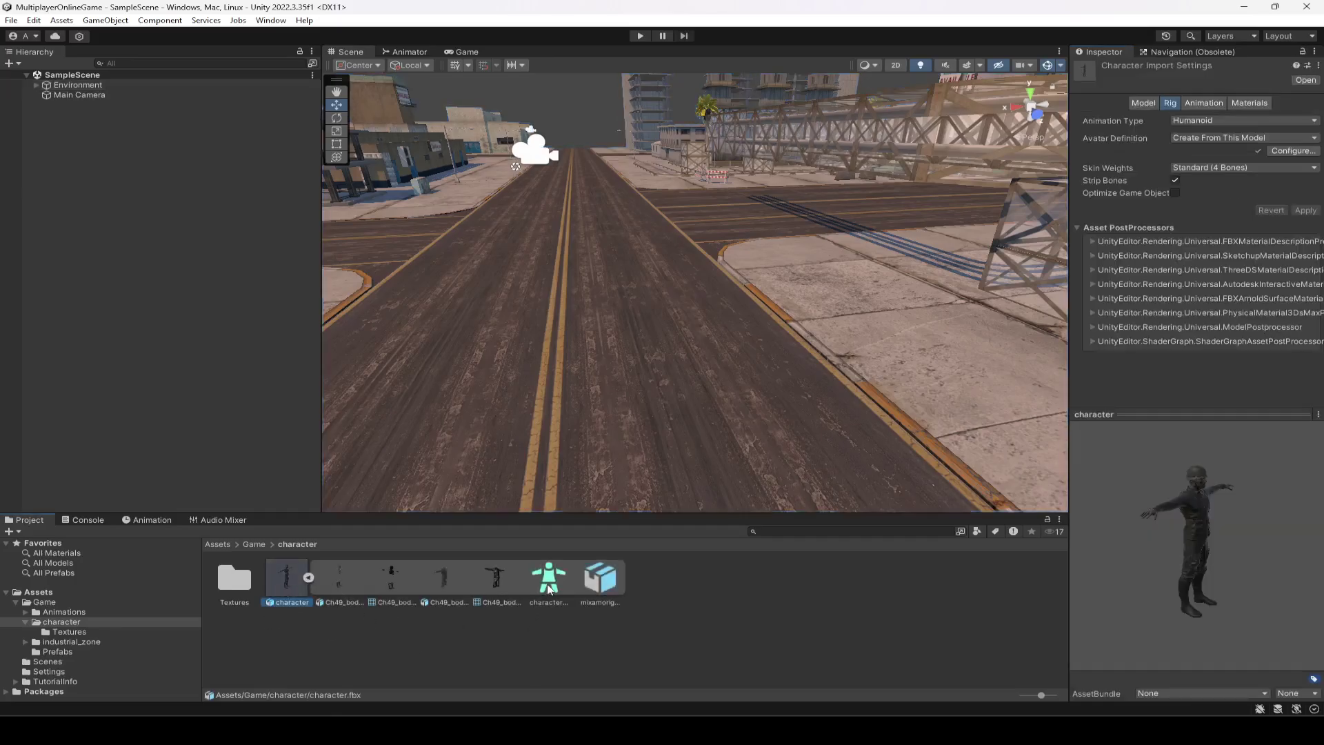
left_click(550, 587)
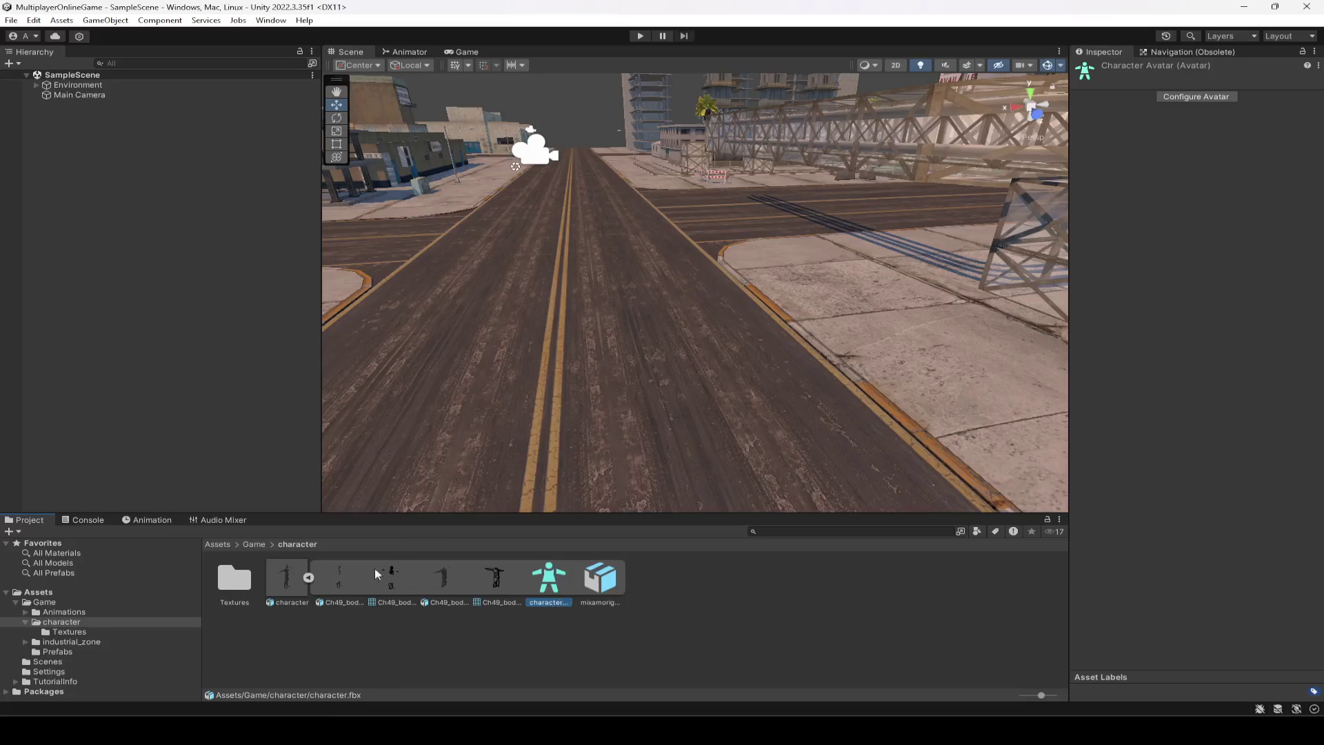
left_click(308, 577)
left_click(283, 585)
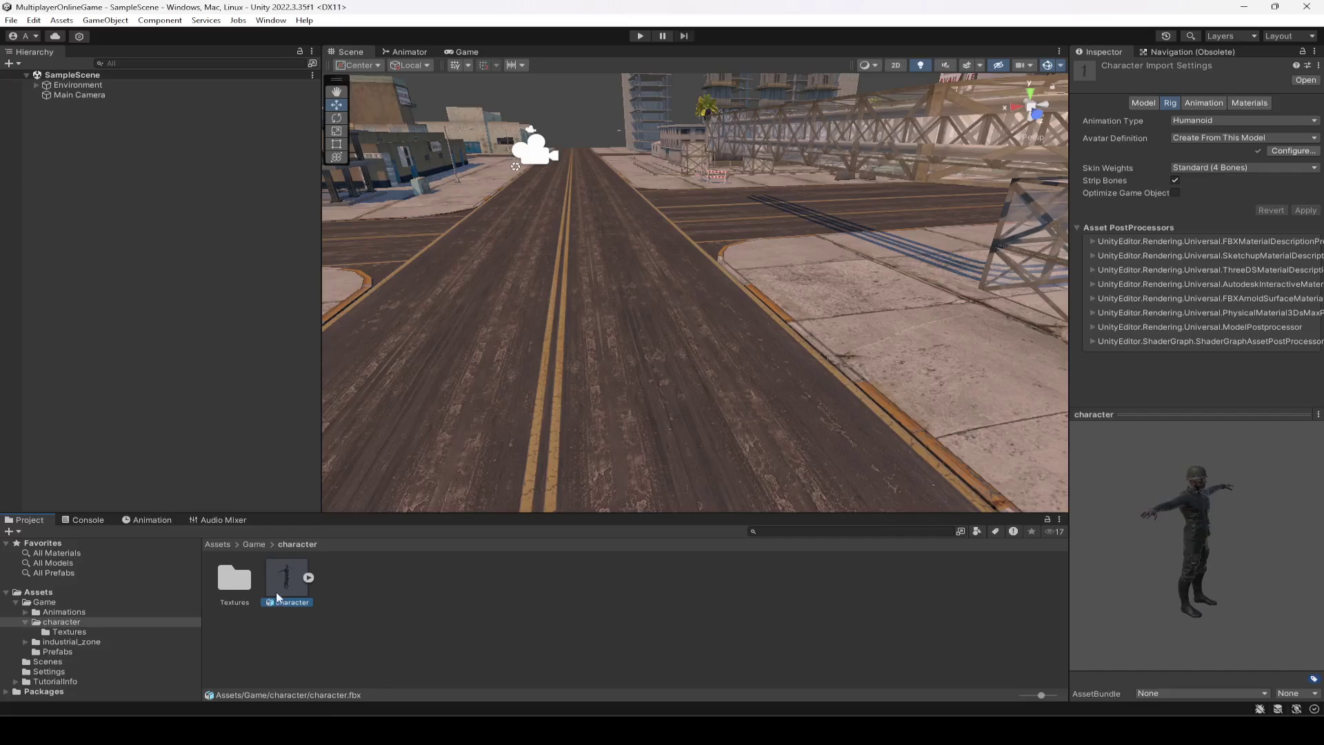
Assign characterAvatar as the source avatar for the Crouch Idle animation's rig in the Crouch folder and apply the change.
left_click(60, 612)
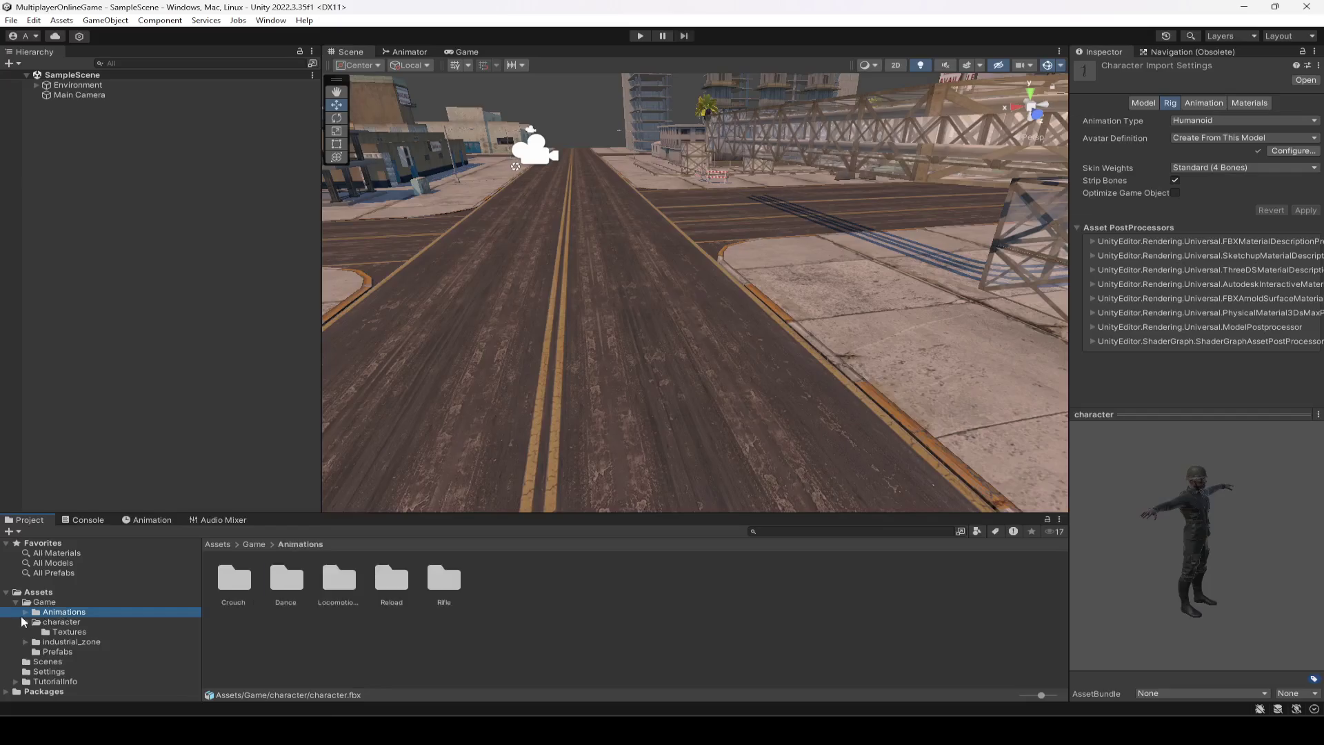
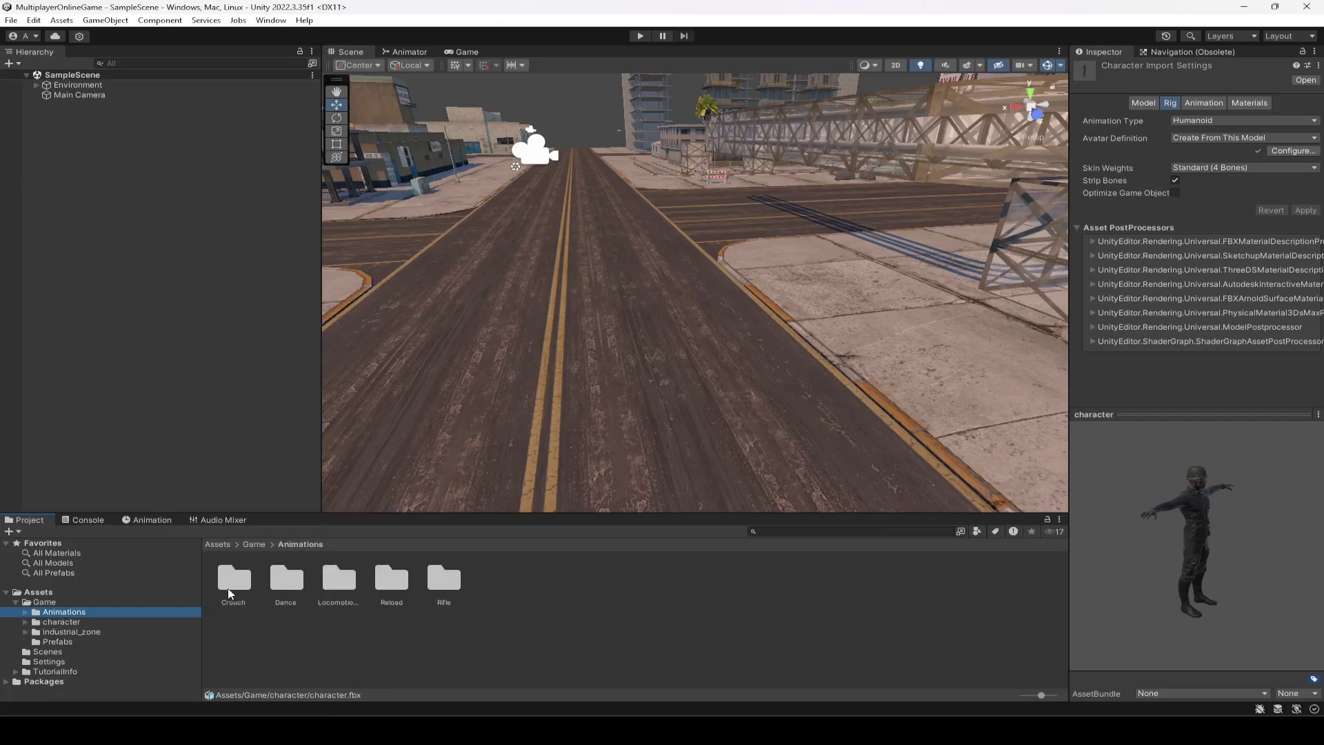
double_click(230, 592)
left_click(232, 585)
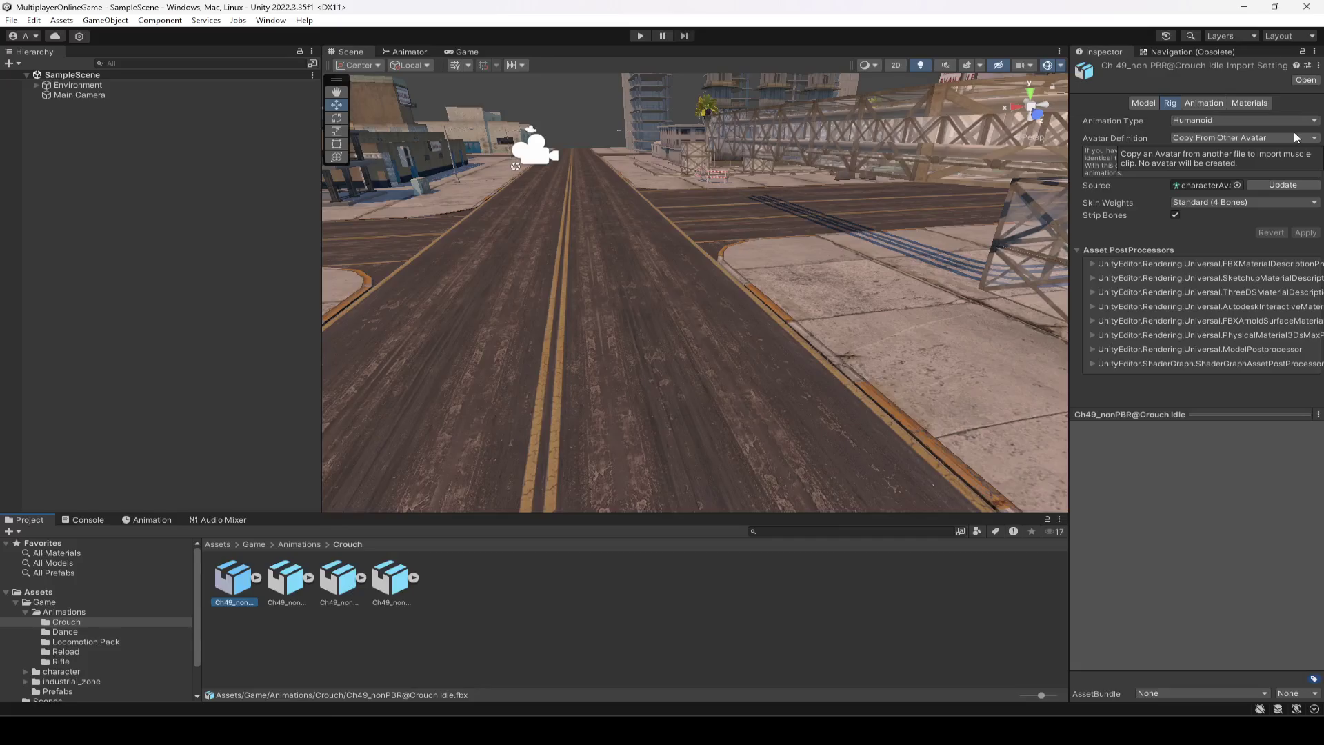
left_click(1238, 185)
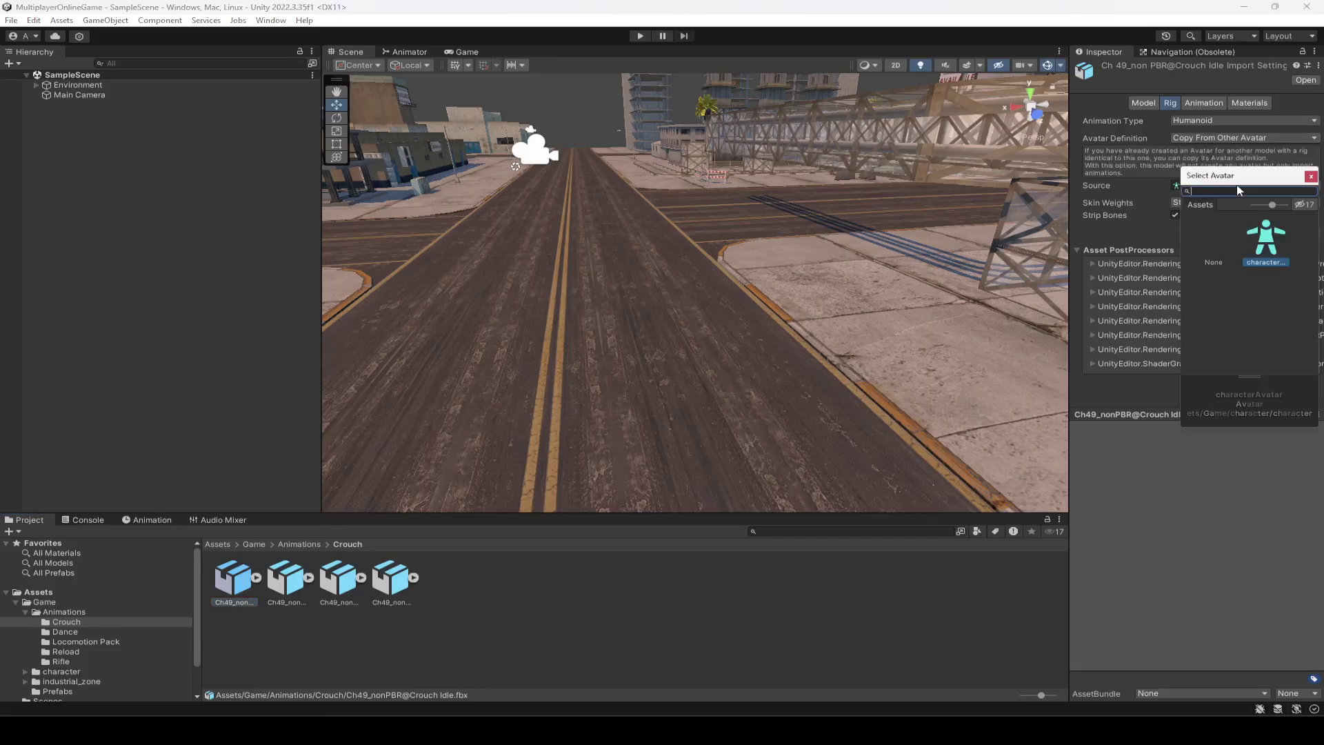
double_click(1268, 237)
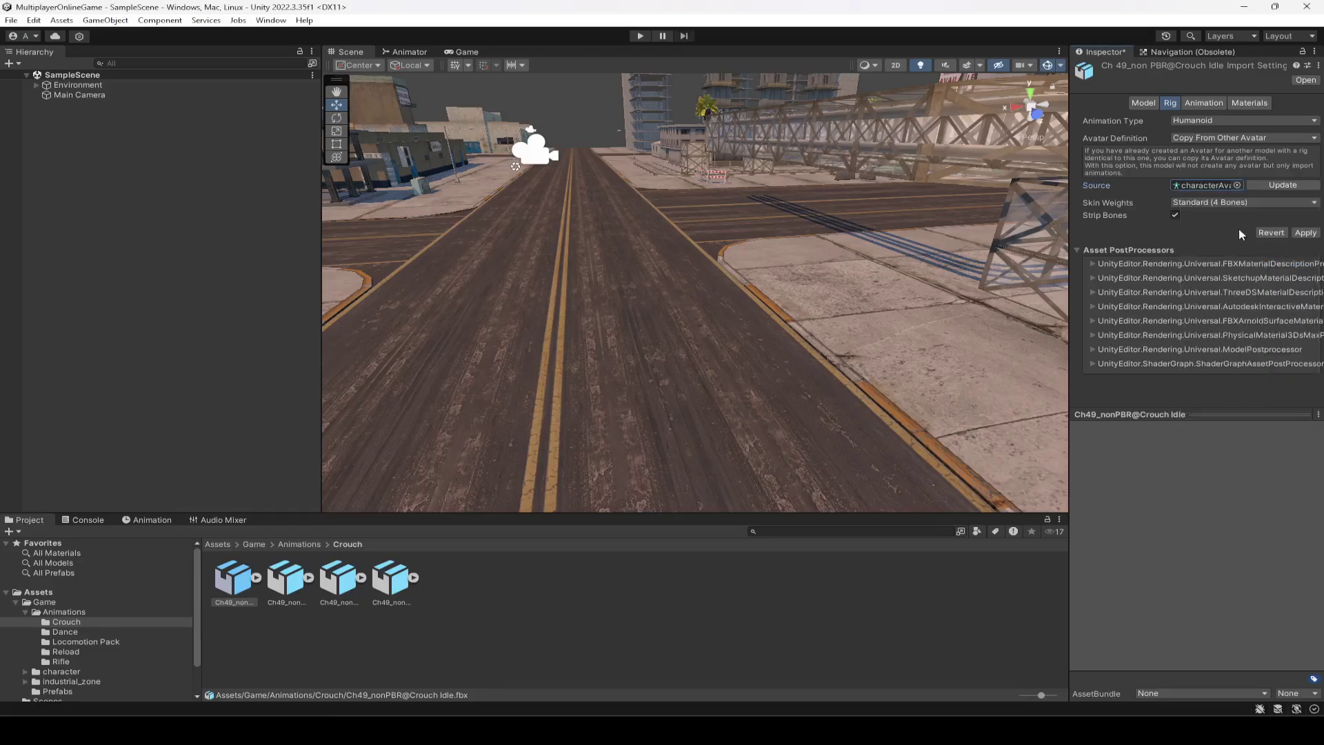
left_click(1306, 233)
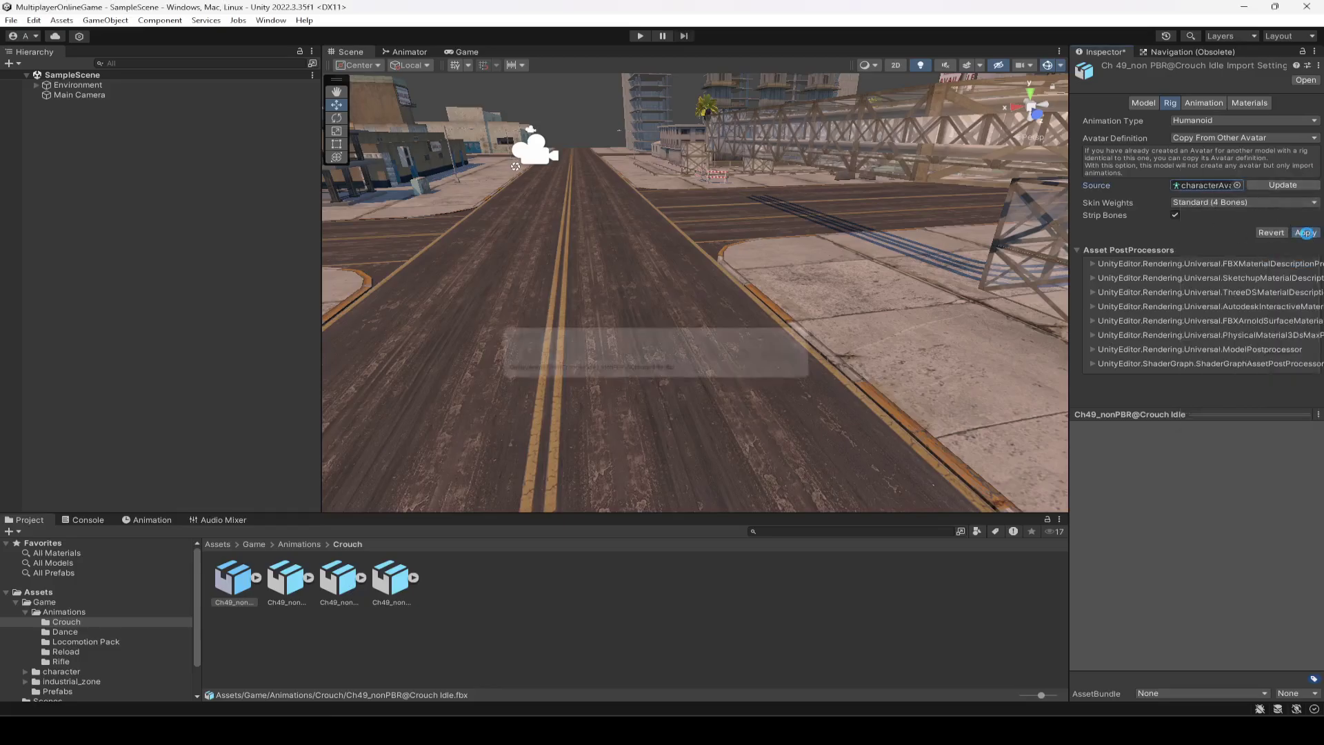
Assign characterAvatar as the source avatar for the Crouched Run animation's rig and apply the change.
left_click(284, 589)
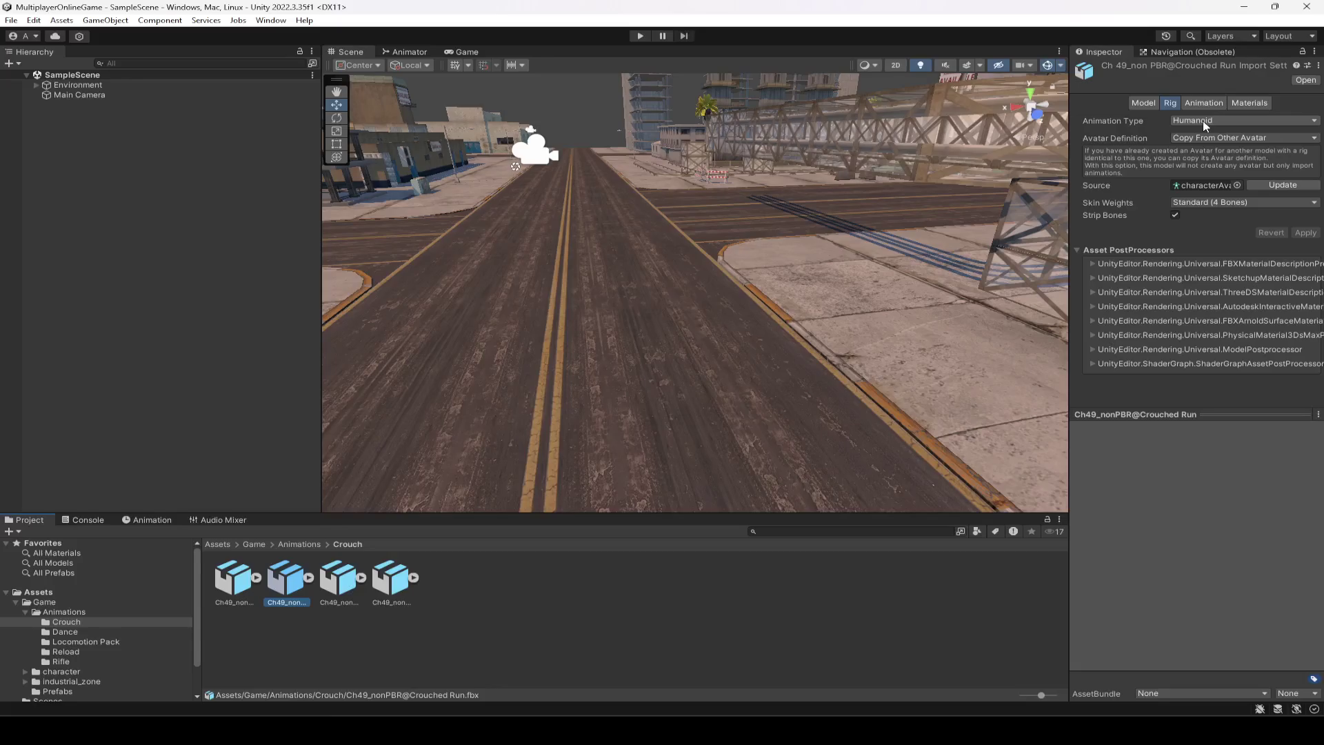
left_click(1188, 138)
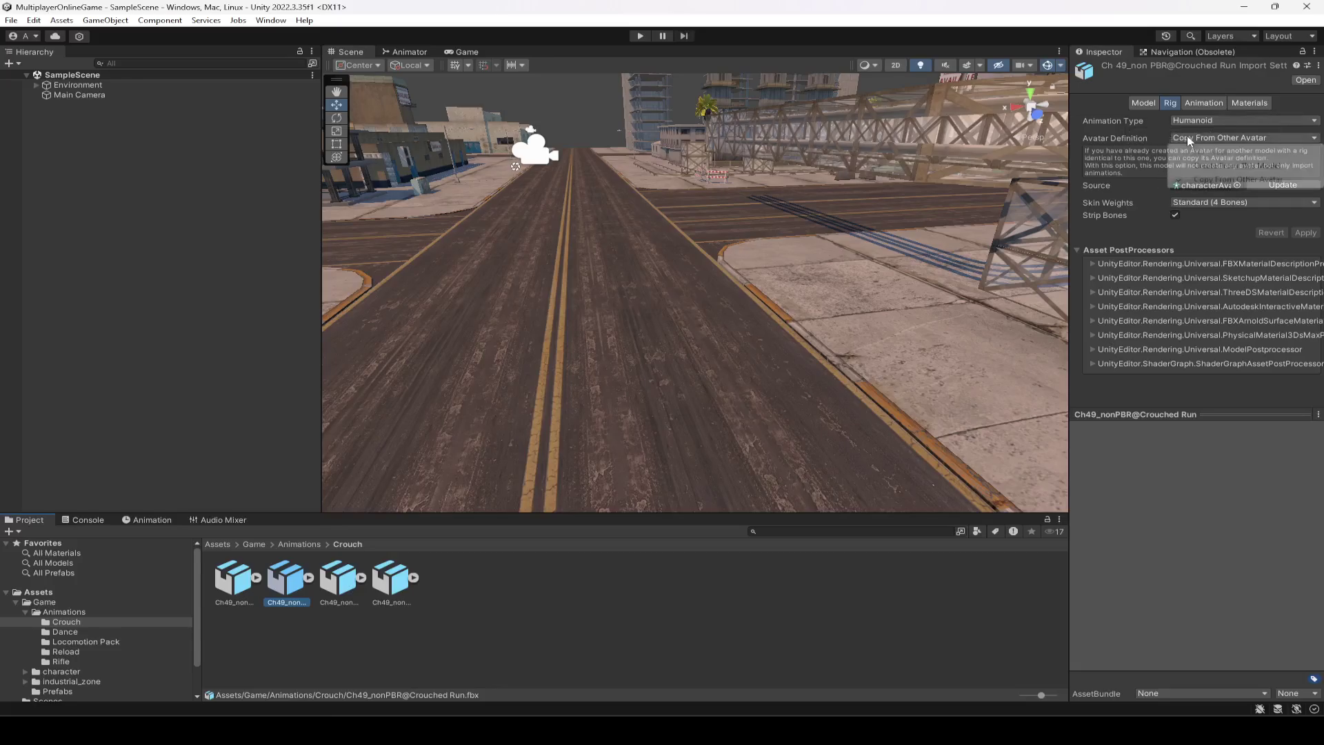
left_click(1204, 386)
left_click(1239, 187)
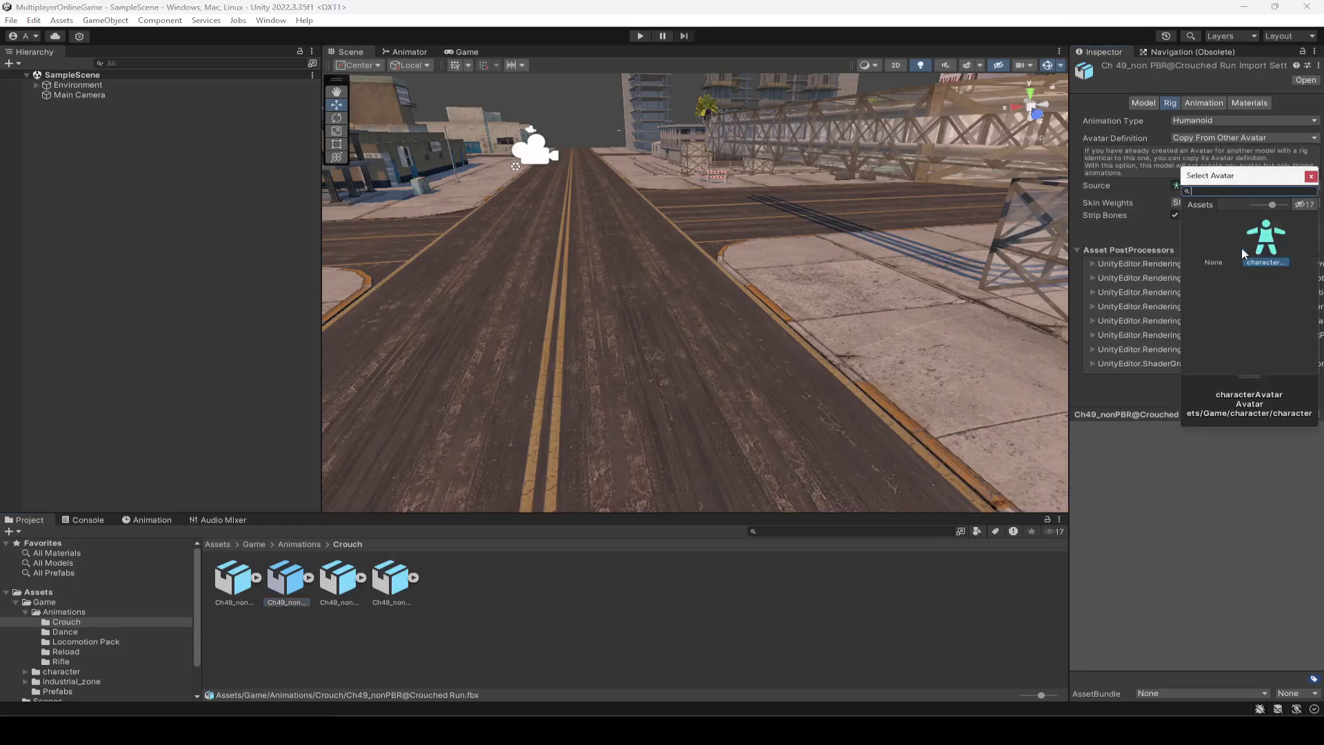
type("character")
double_click(1266, 259)
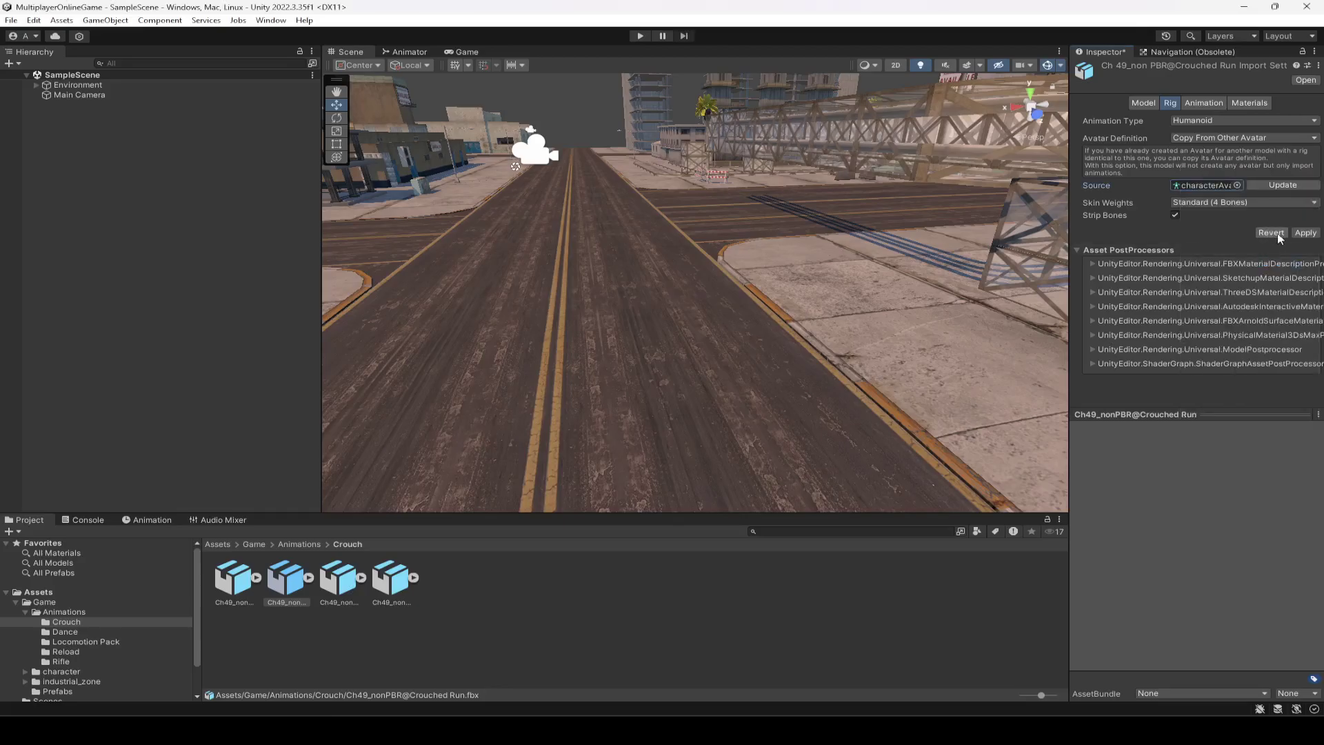
left_click(1306, 233)
Check the rig settings of the remaining Crouch animations and look through the Dance, Locomotion Pack, Reload and Rifle folders.
left_click(338, 583)
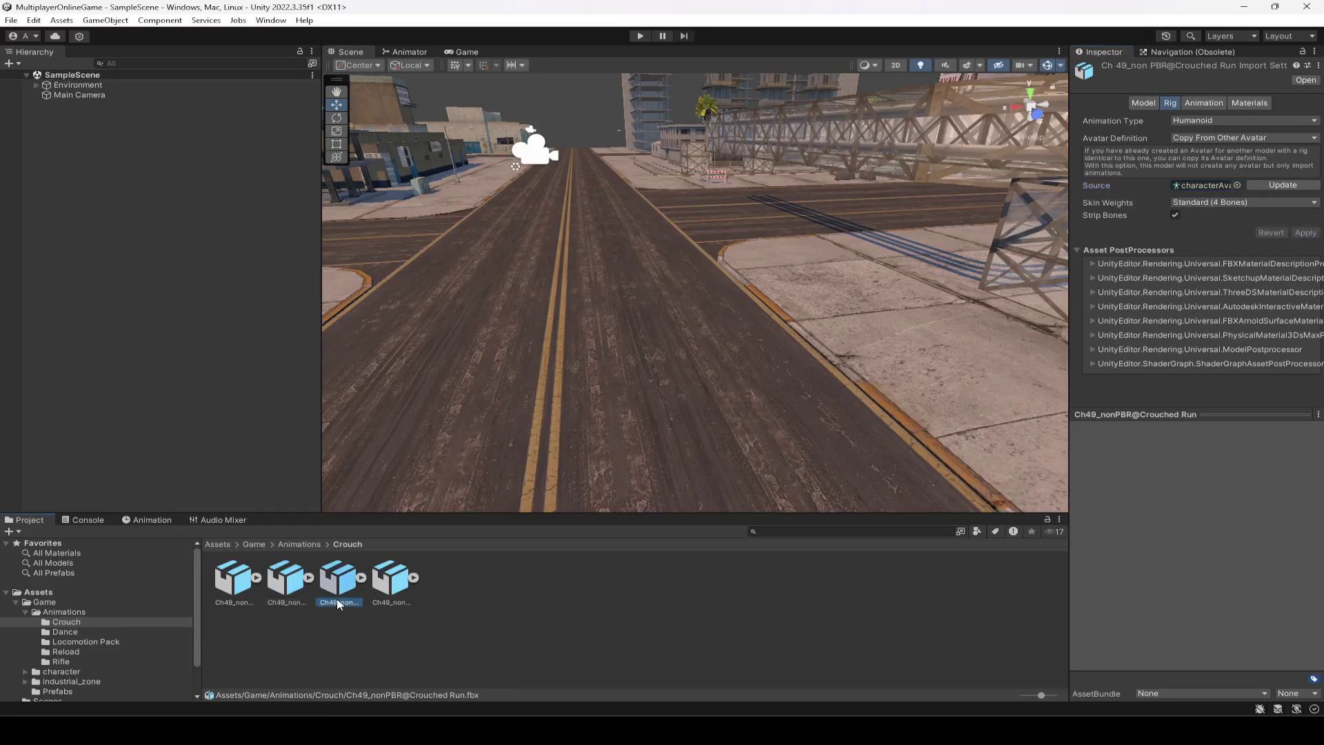
left_click(398, 592)
left_click(65, 632)
left_click(284, 592)
left_click(337, 583)
left_click(82, 641)
left_click(91, 624)
left_click(90, 632)
left_click(85, 642)
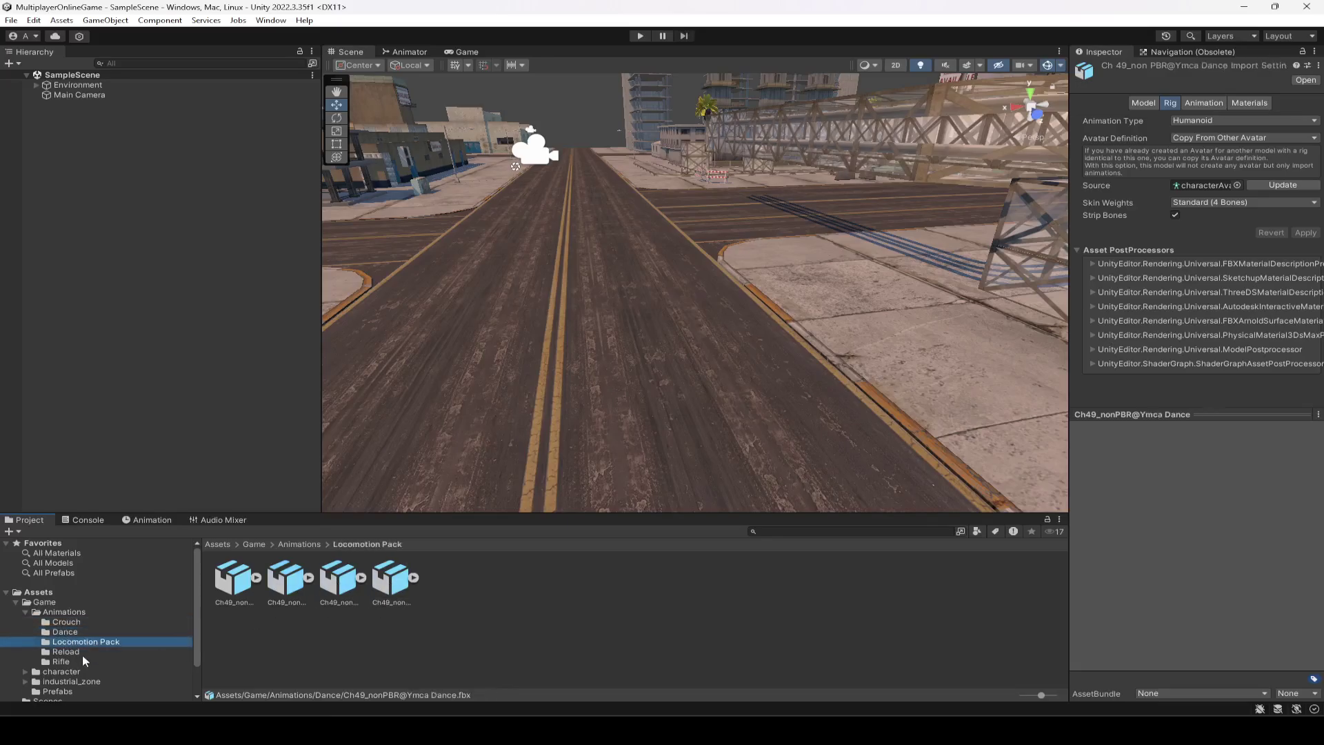
left_click(66, 652)
left_click(63, 662)
left_click(234, 580)
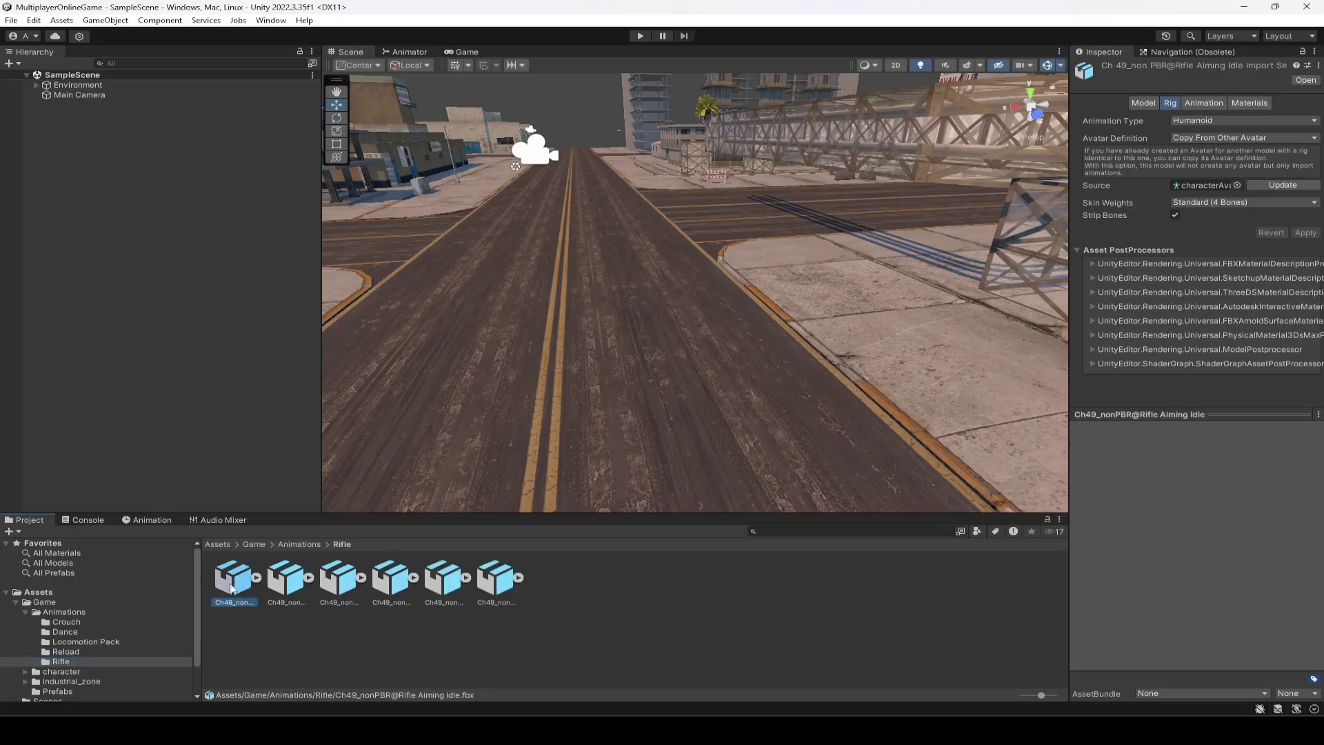
left_click(286, 574)
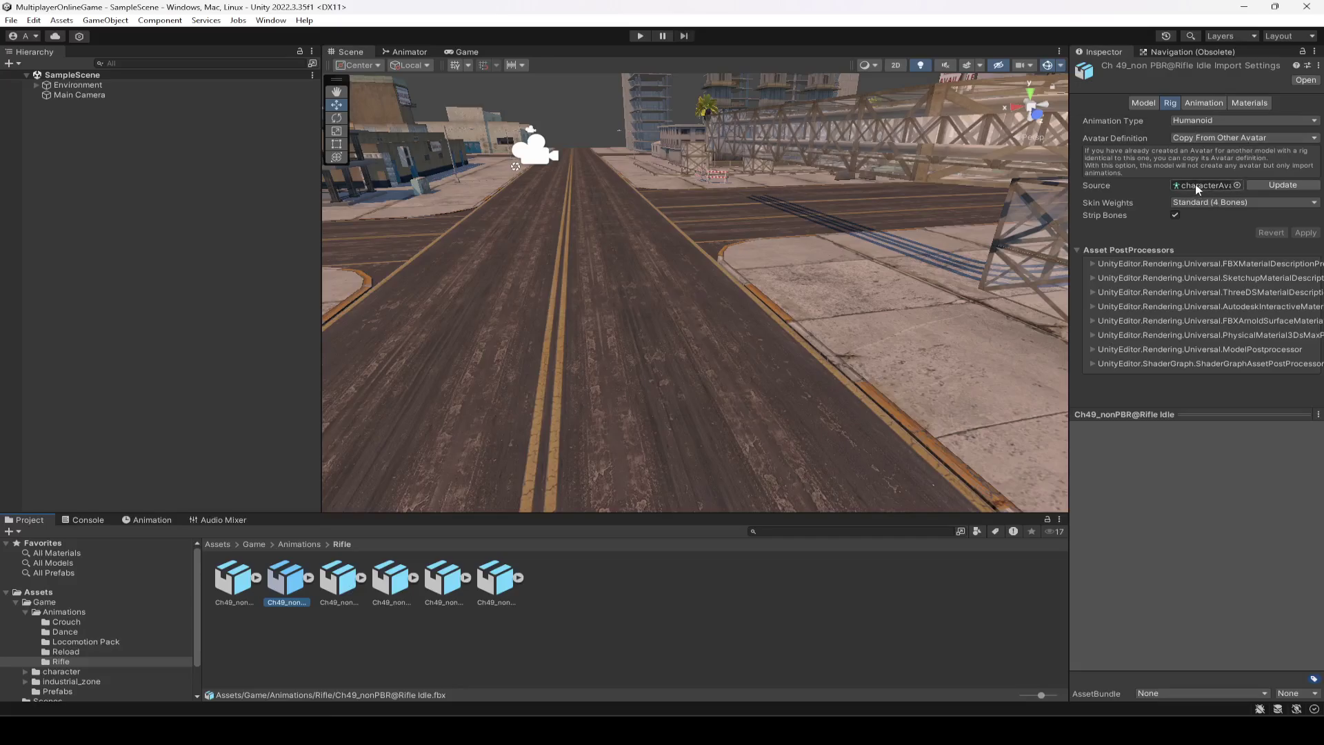
Preview the Rifle Idle and Rifle Walk animations on the character from different angles.
left_click(1202, 104)
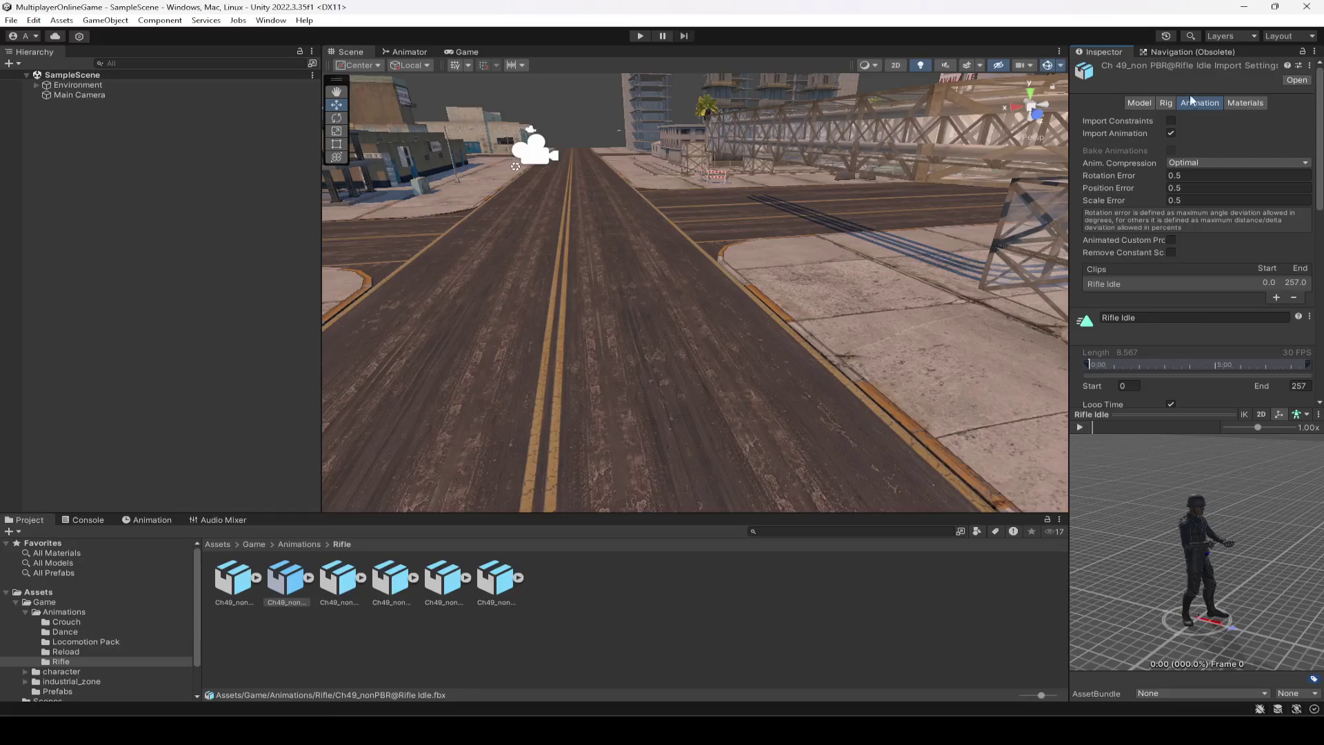
left_click(1081, 427)
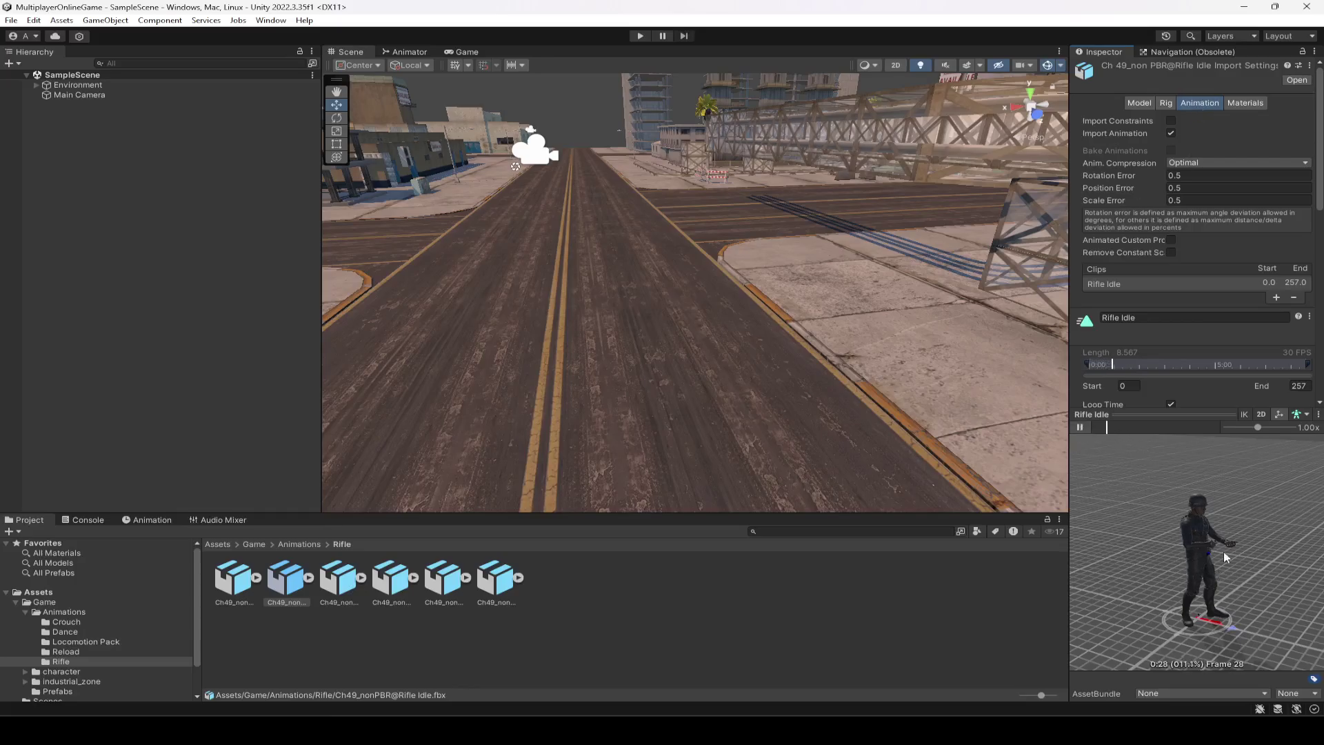
left_click_drag(1224, 552, 1227, 523)
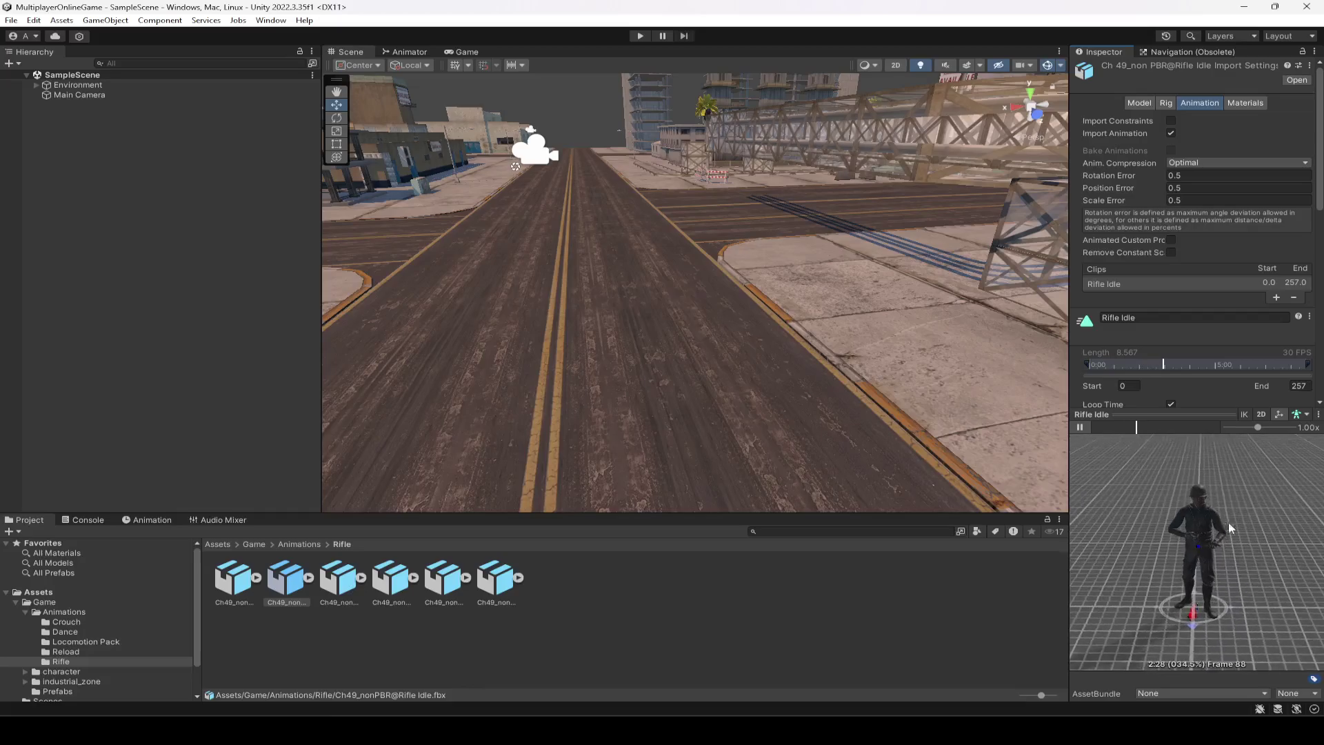
left_click(467, 577)
left_click(467, 577)
left_click(444, 579)
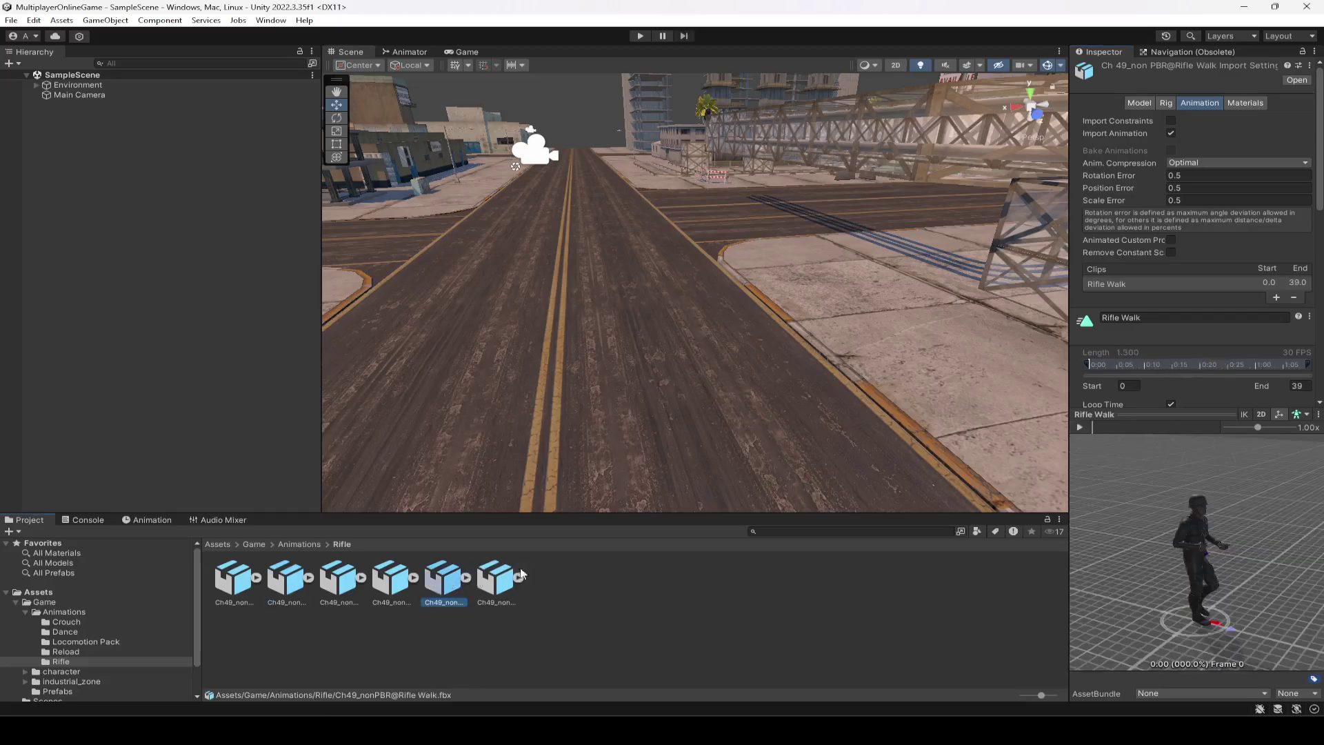
left_click(1080, 427)
left_click_drag(1245, 573, 1204, 567)
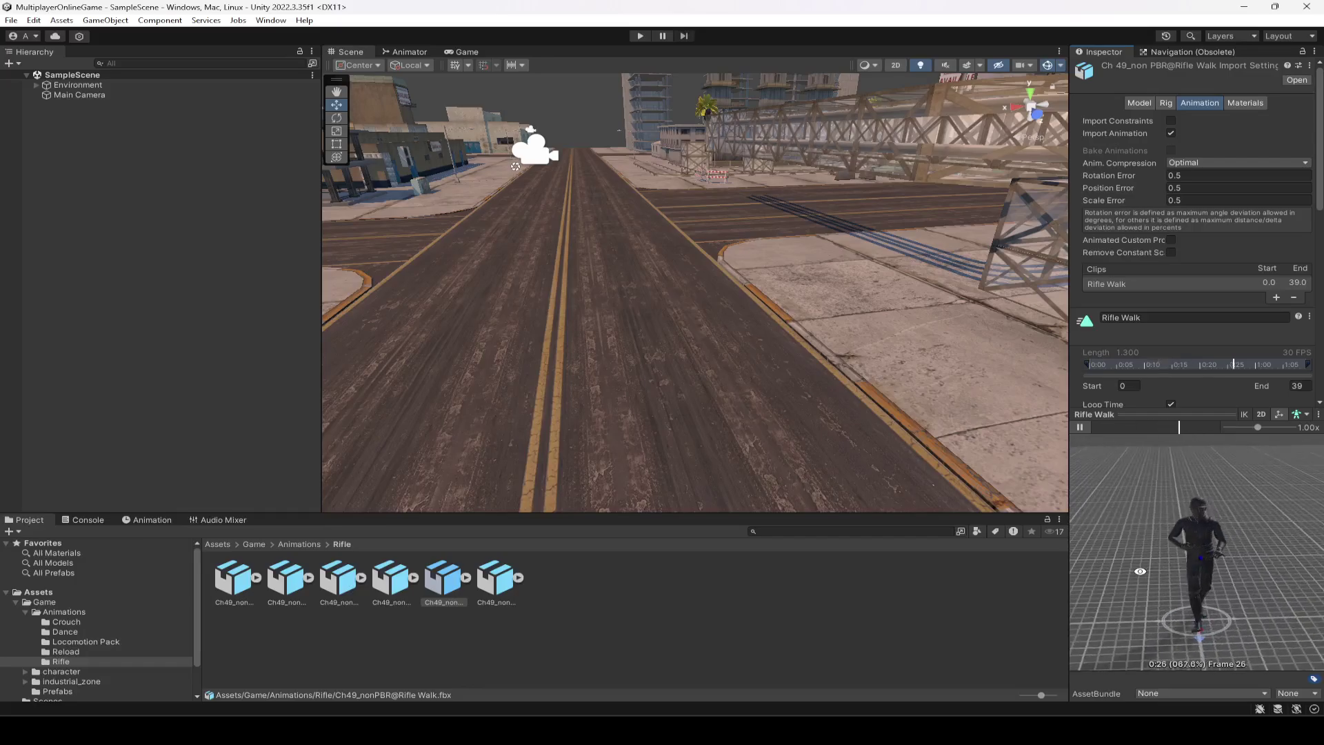
Examine the loop and root transform settings of the Crouch Idle animation in the Crouch folder.
left_click(76, 621)
left_click(258, 627)
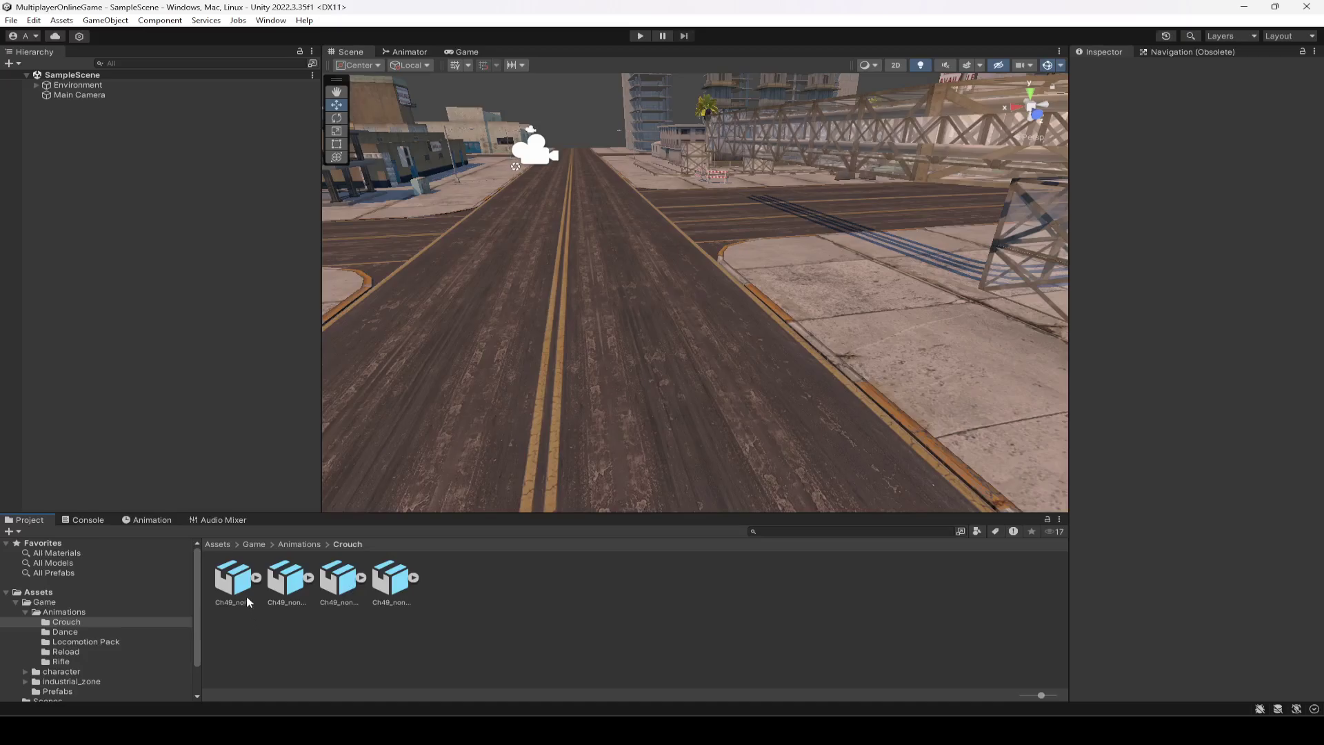
left_click(95, 622)
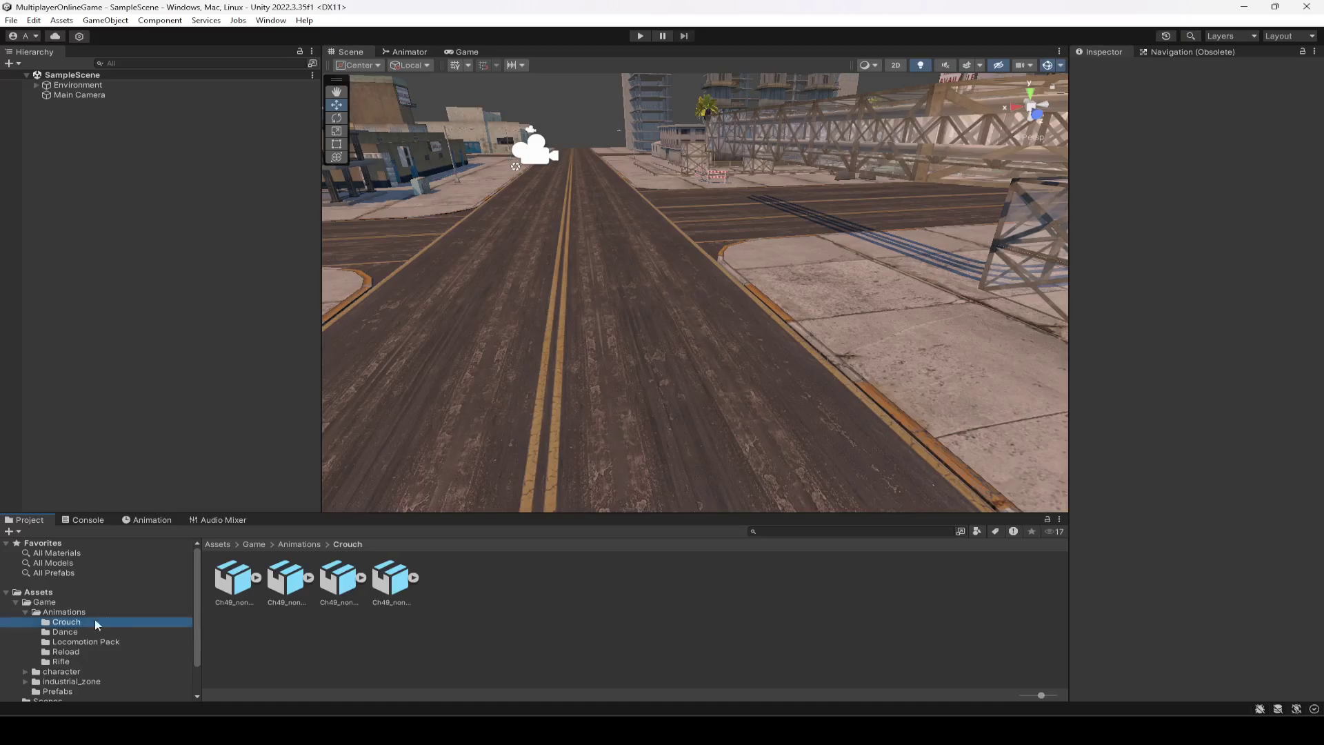
left_click(235, 579)
scroll(1181, 291, "down", 5)
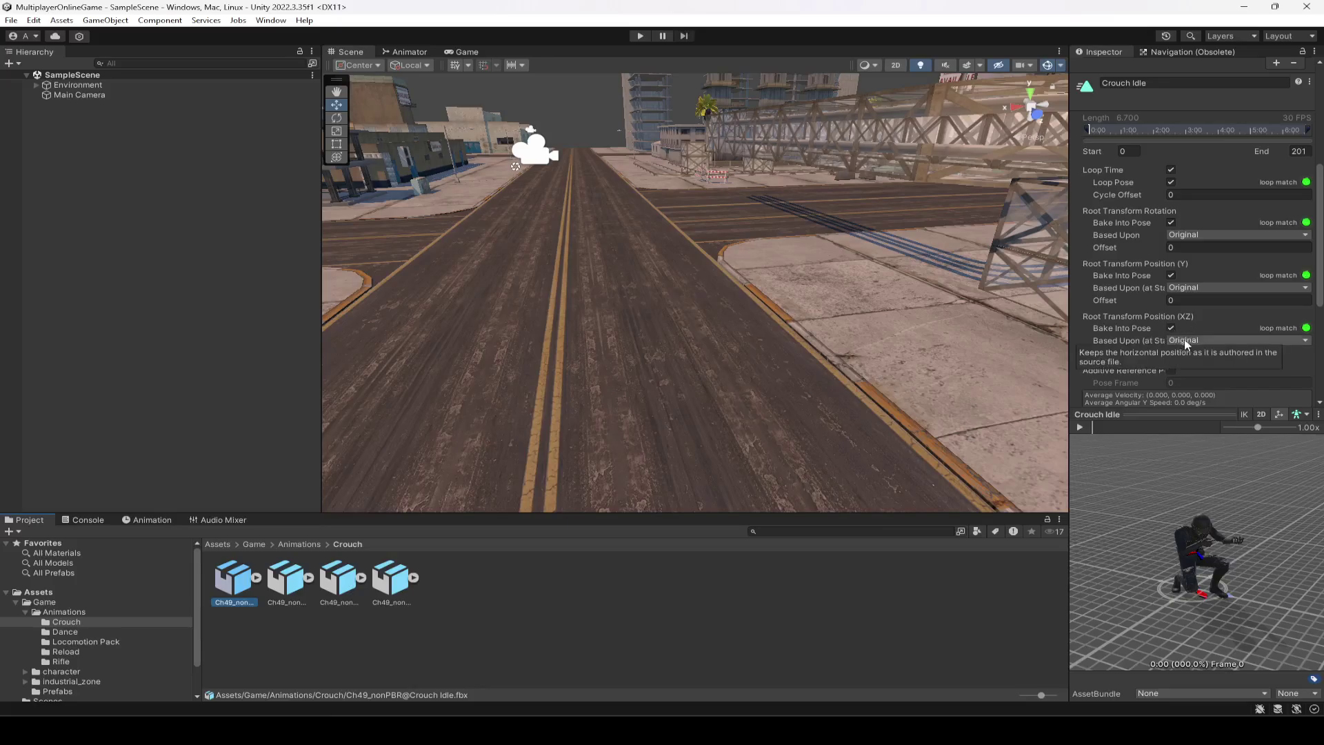
scroll(1187, 342, "down", 3)
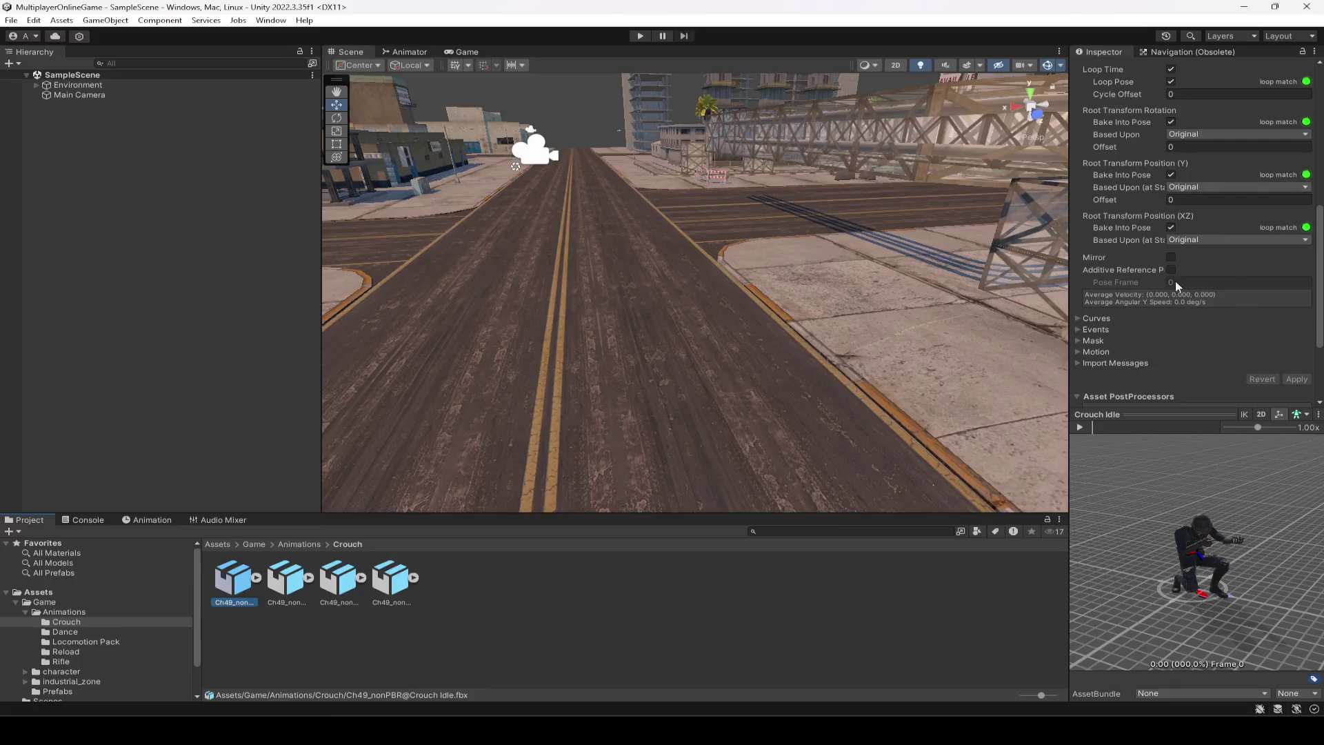
scroll(1175, 280, "up", 5)
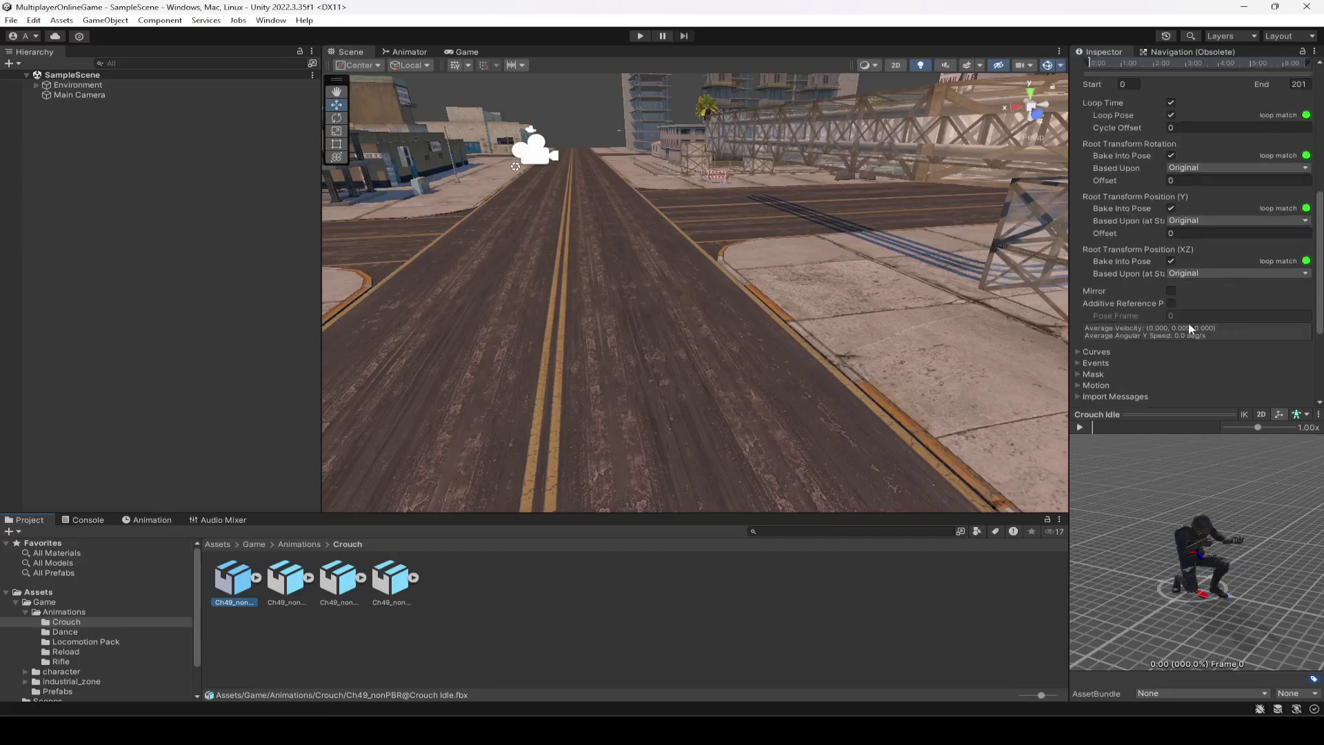
scroll(1192, 324, "down", 4)
scroll(1158, 333, "up", 2)
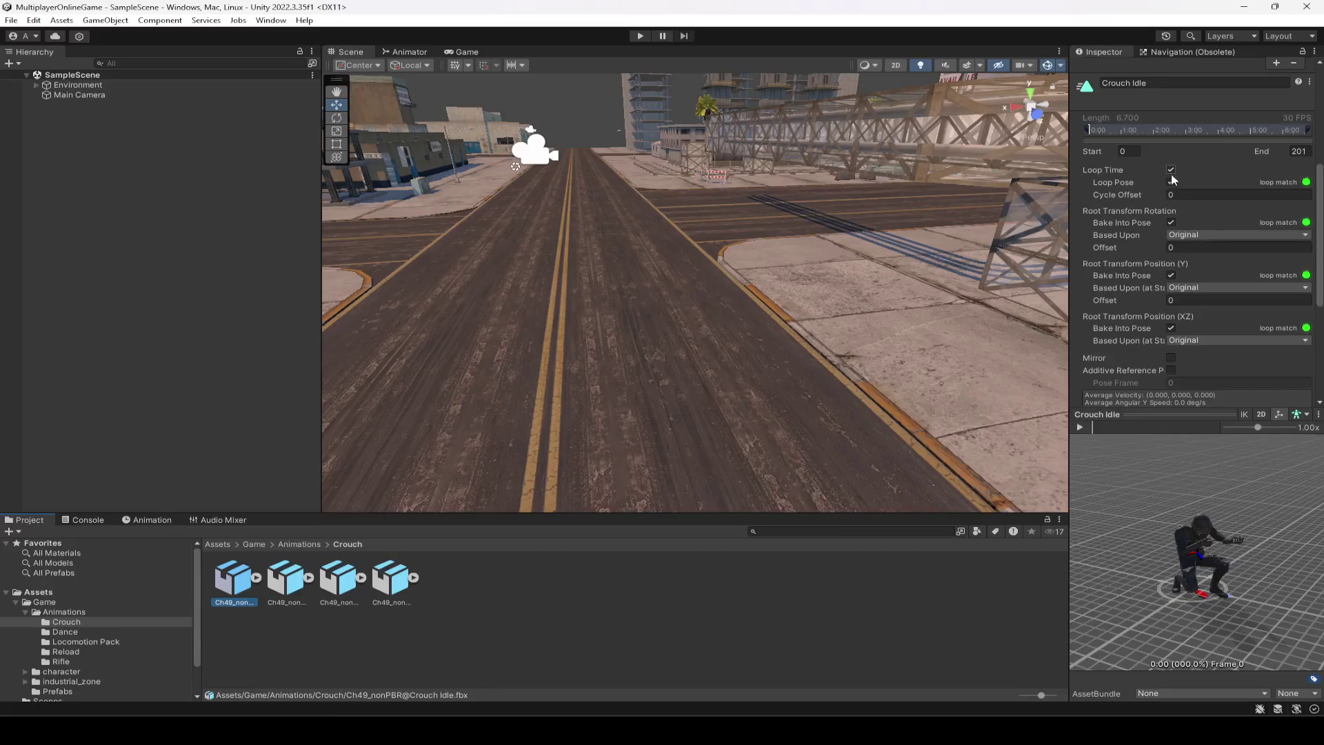
scroll(1183, 207, "down", 1)
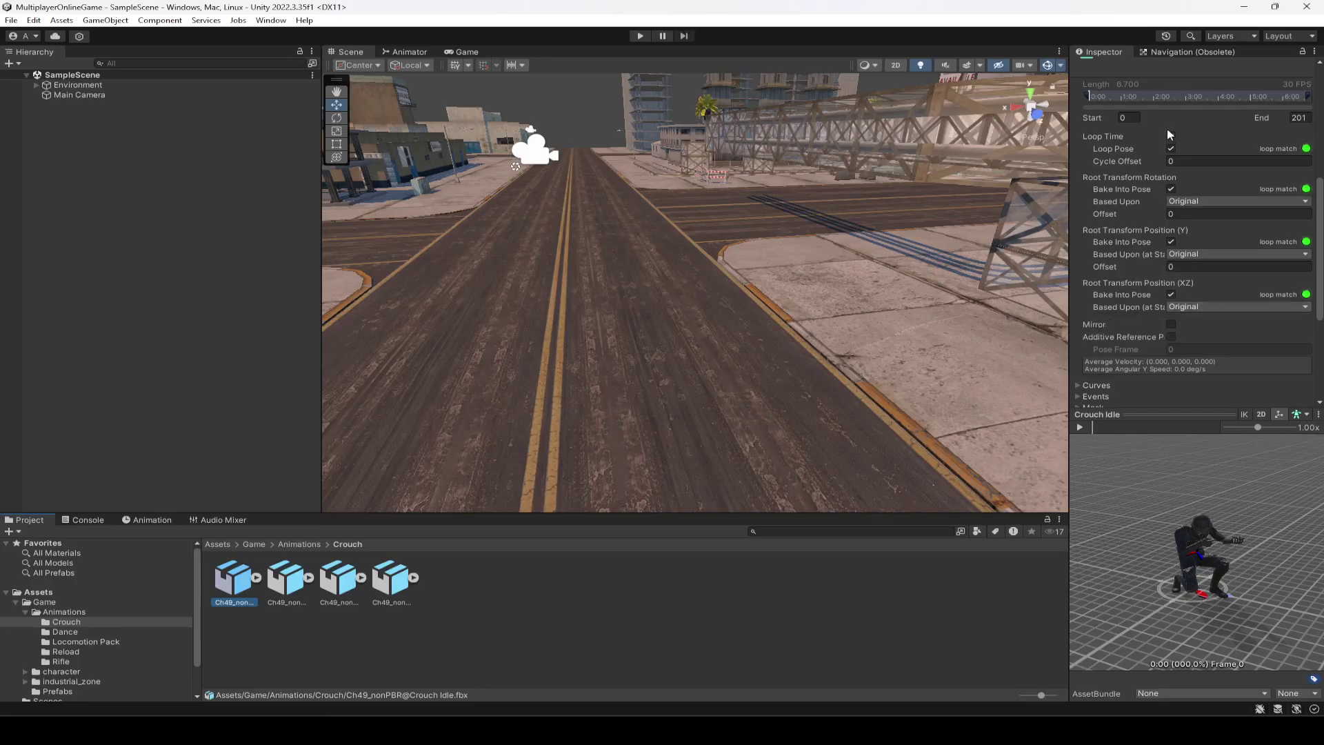
Check the clip settings of Crouched Run, Reload and Walk Crouching Forward, and preview the crouched Reload animation.
left_click(291, 580)
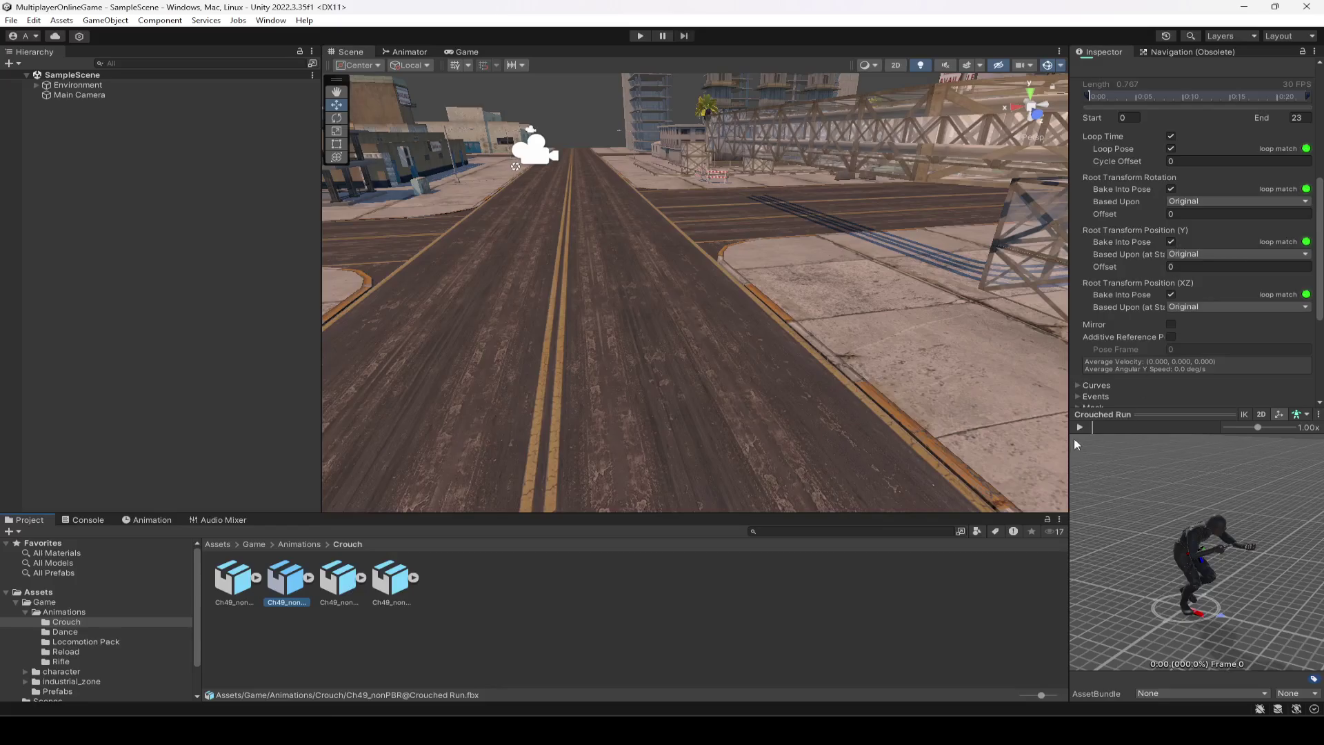
left_click(340, 591)
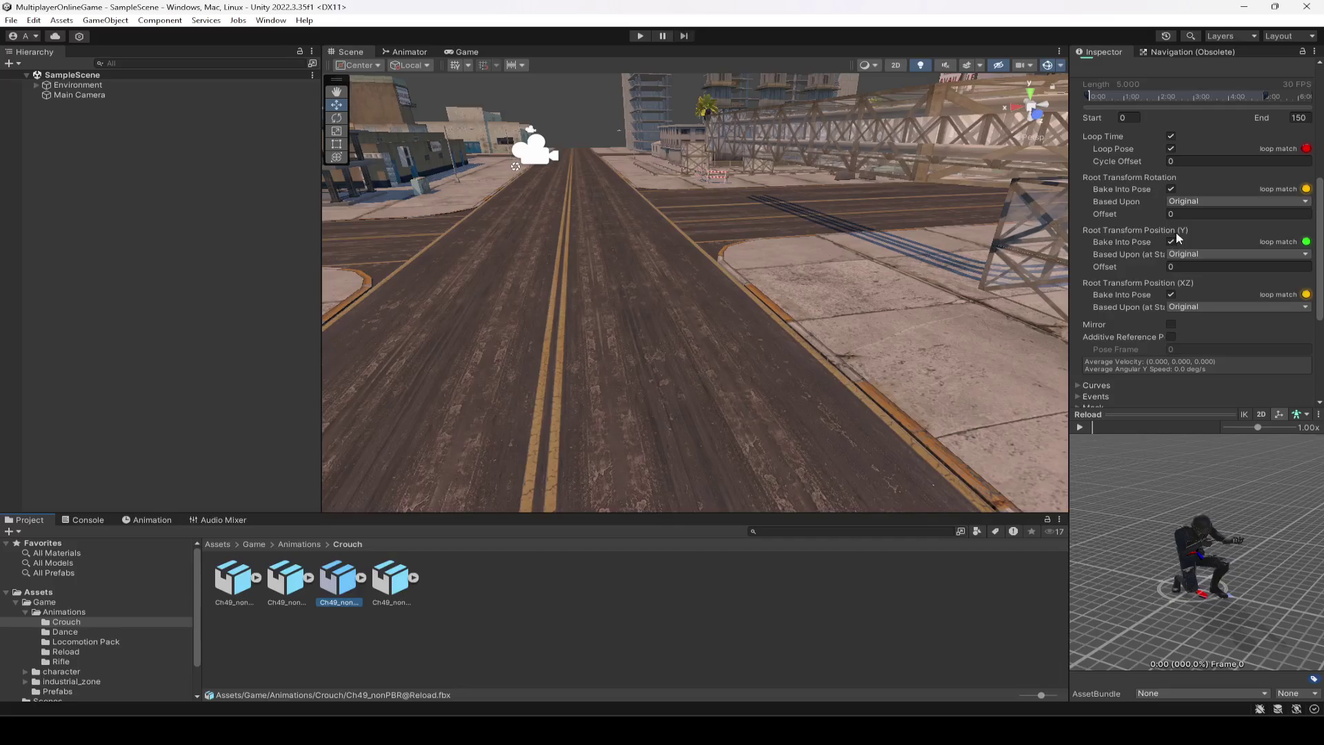
left_click(382, 585)
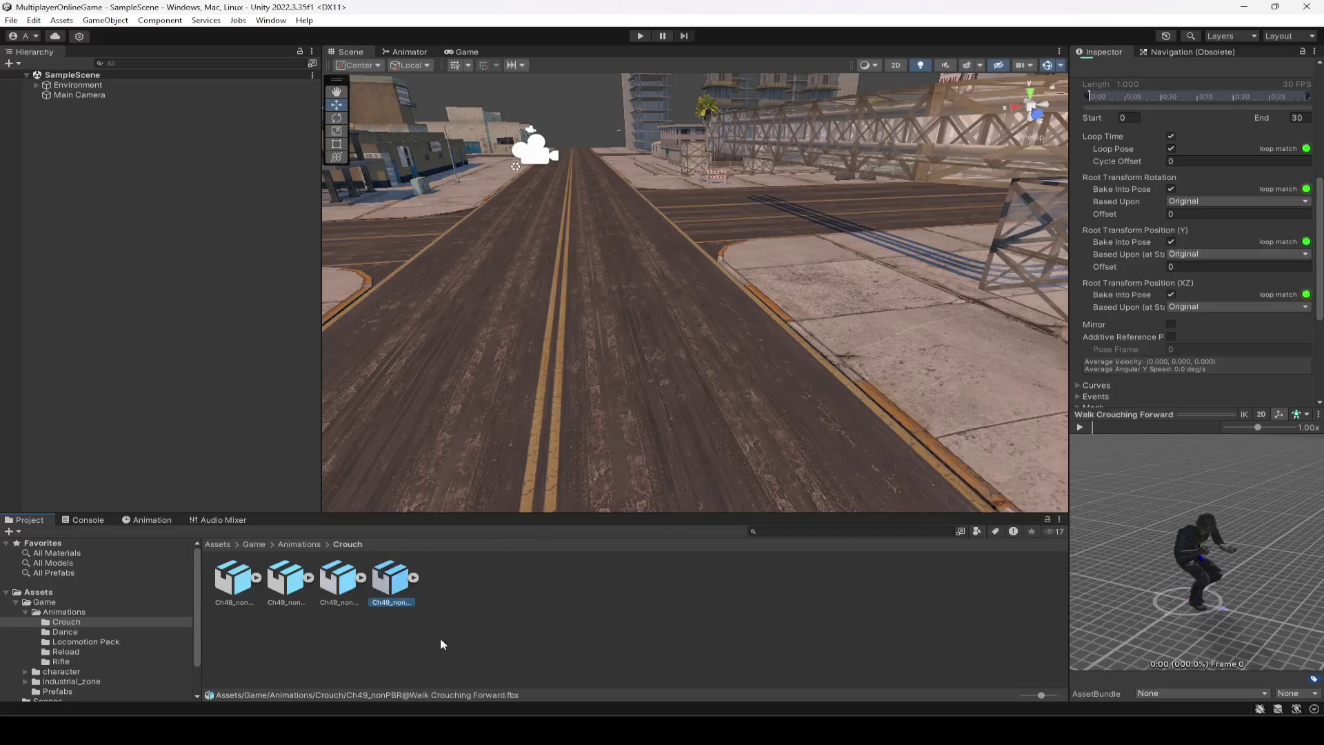
left_click(348, 588)
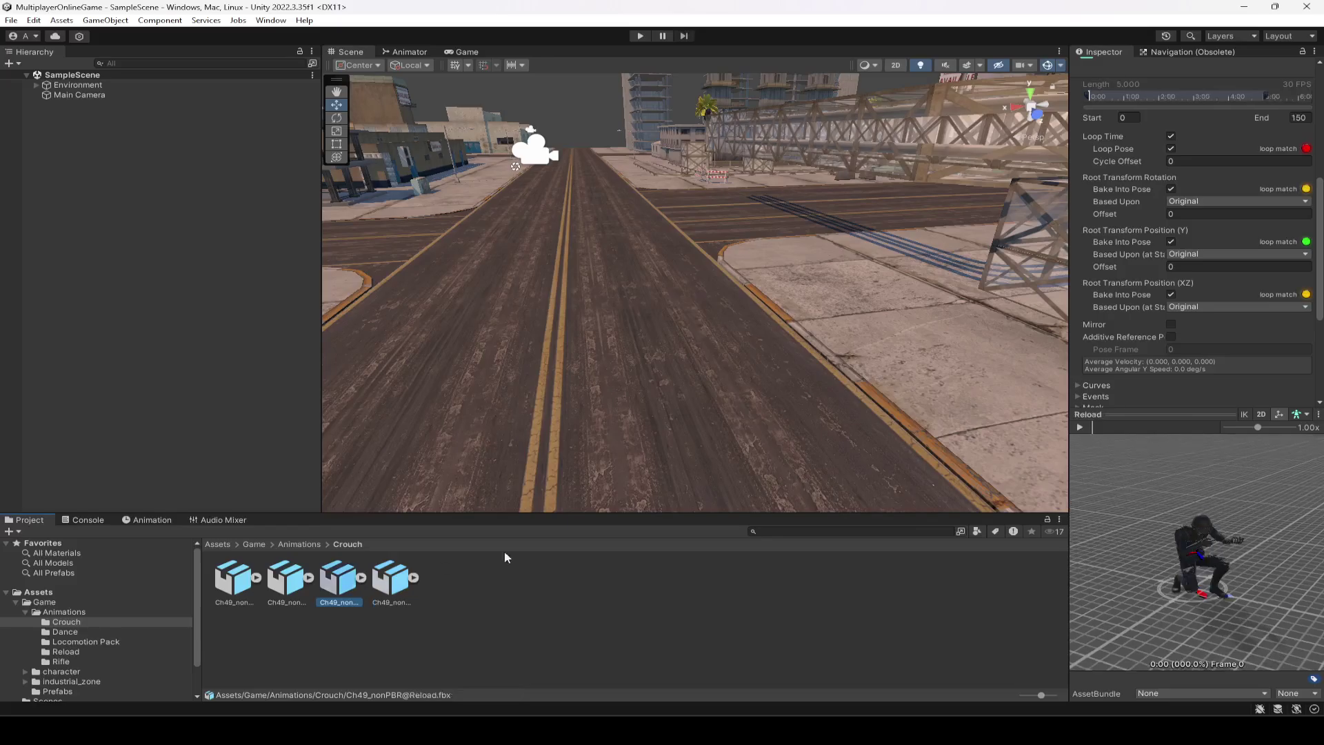
left_click(1077, 426)
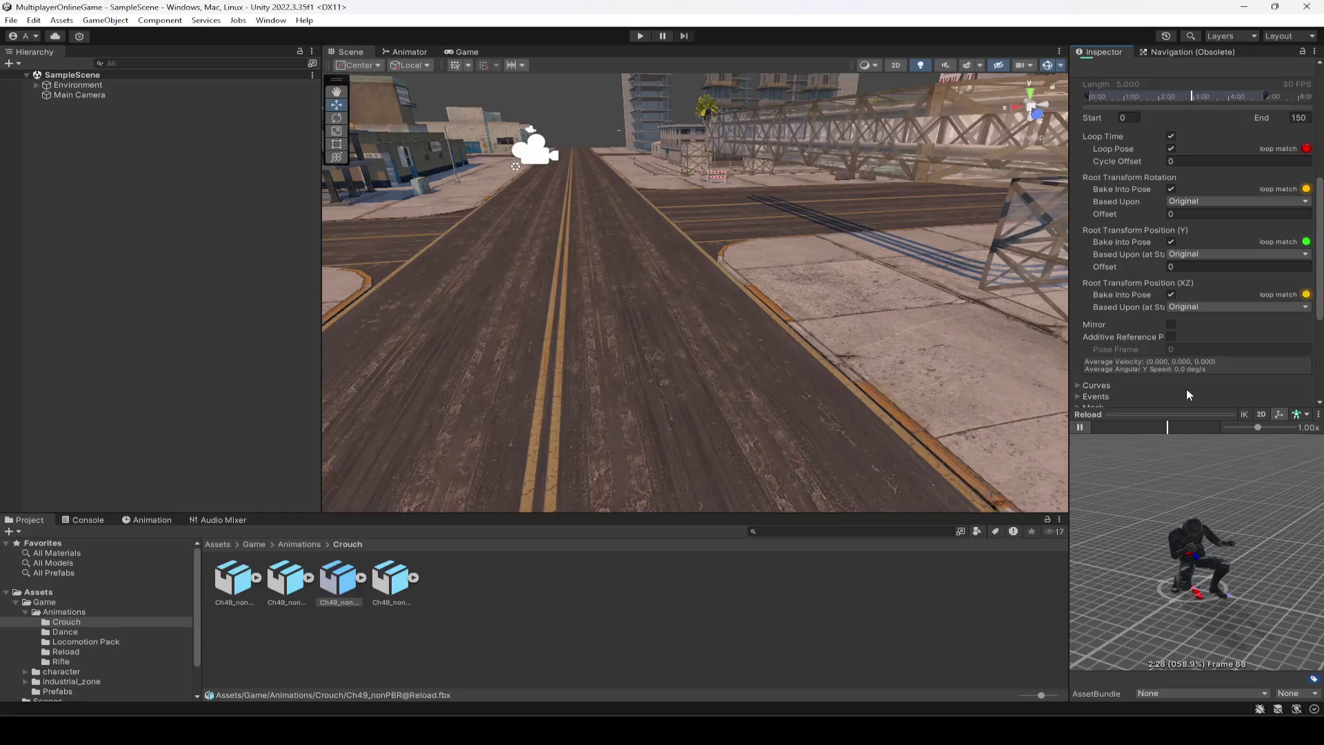
Check the loop settings of the three animations in the Dance folder.
left_click(64, 631)
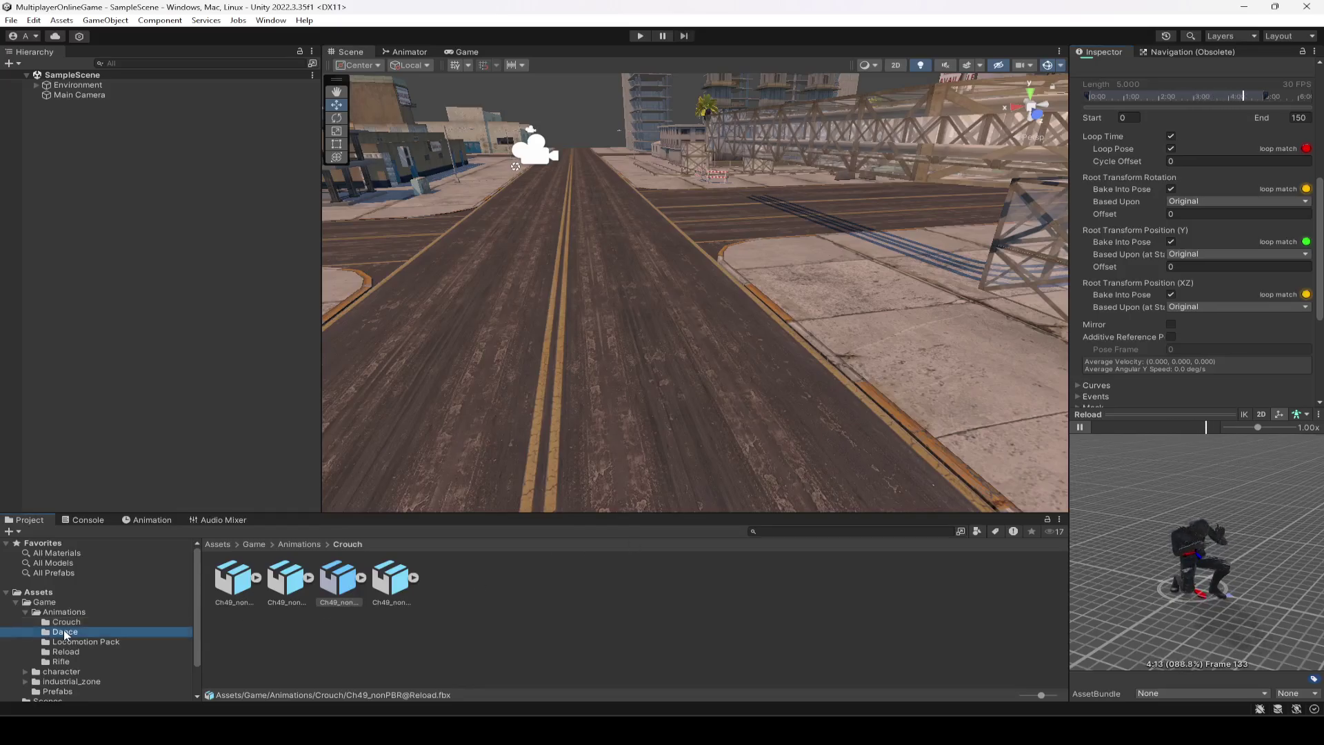
left_click(230, 588)
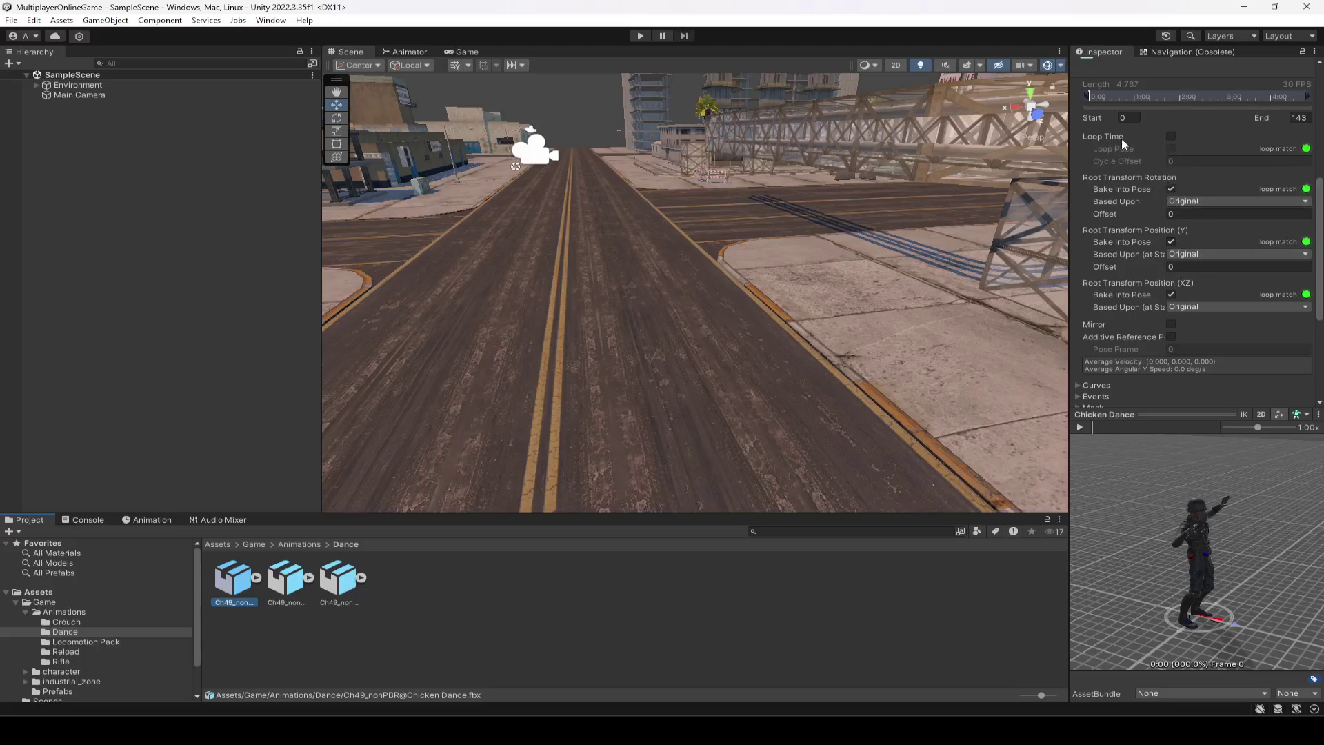
left_click(285, 586)
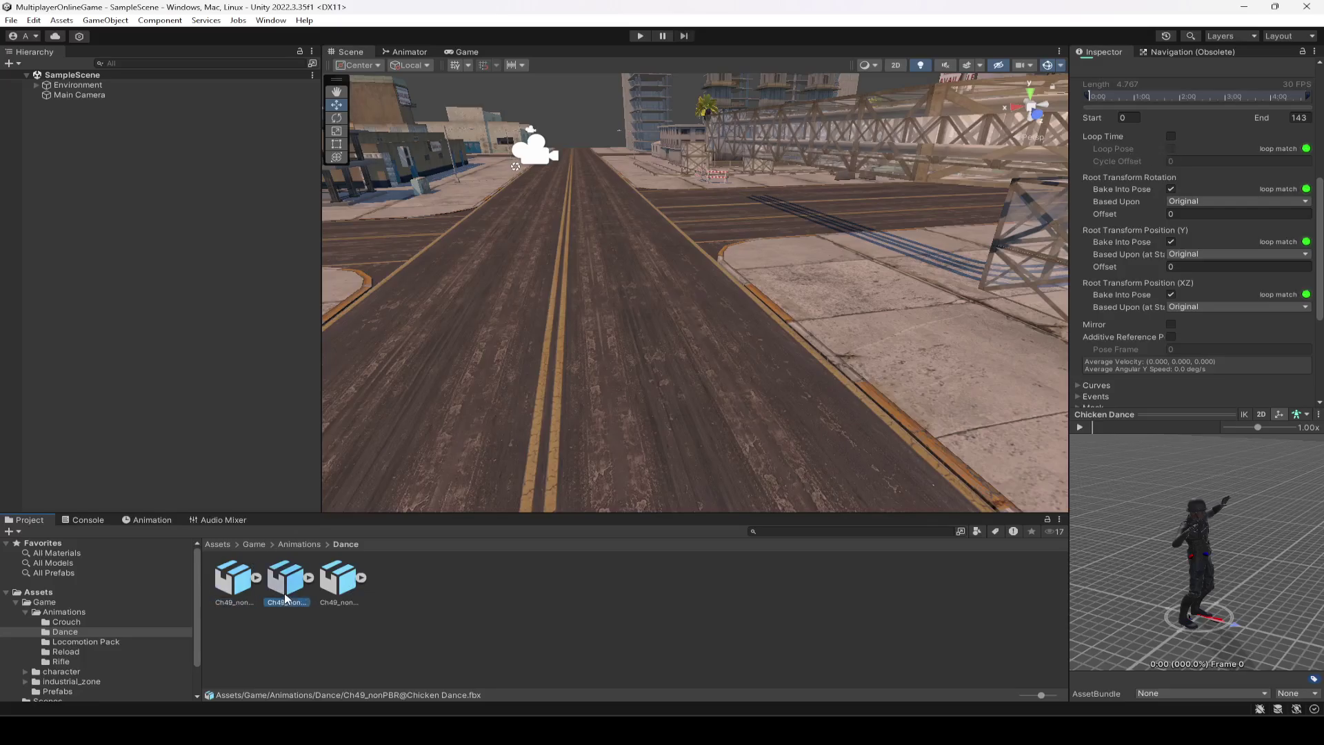
left_click(338, 587)
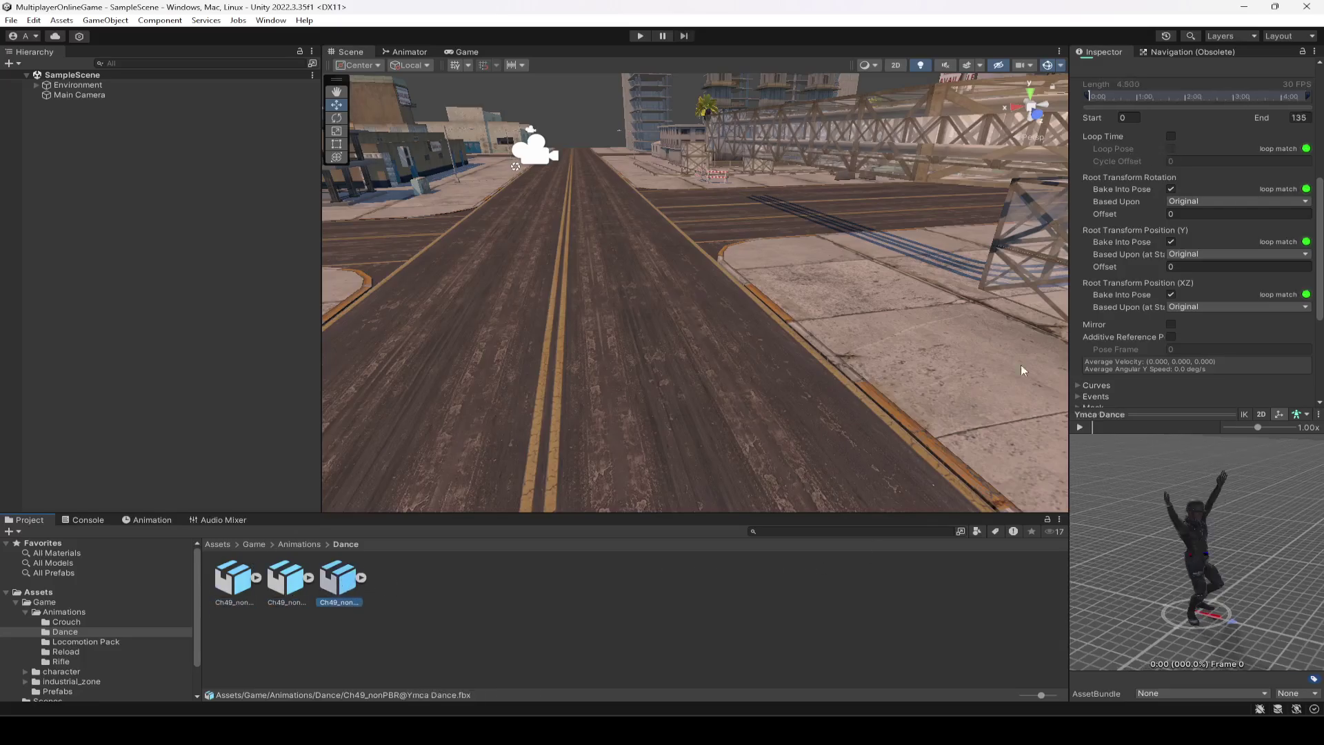
Check the loop and root transform settings of the Locomotion Pack animations and preview the Jumping clip.
left_click(72, 643)
left_click(229, 593)
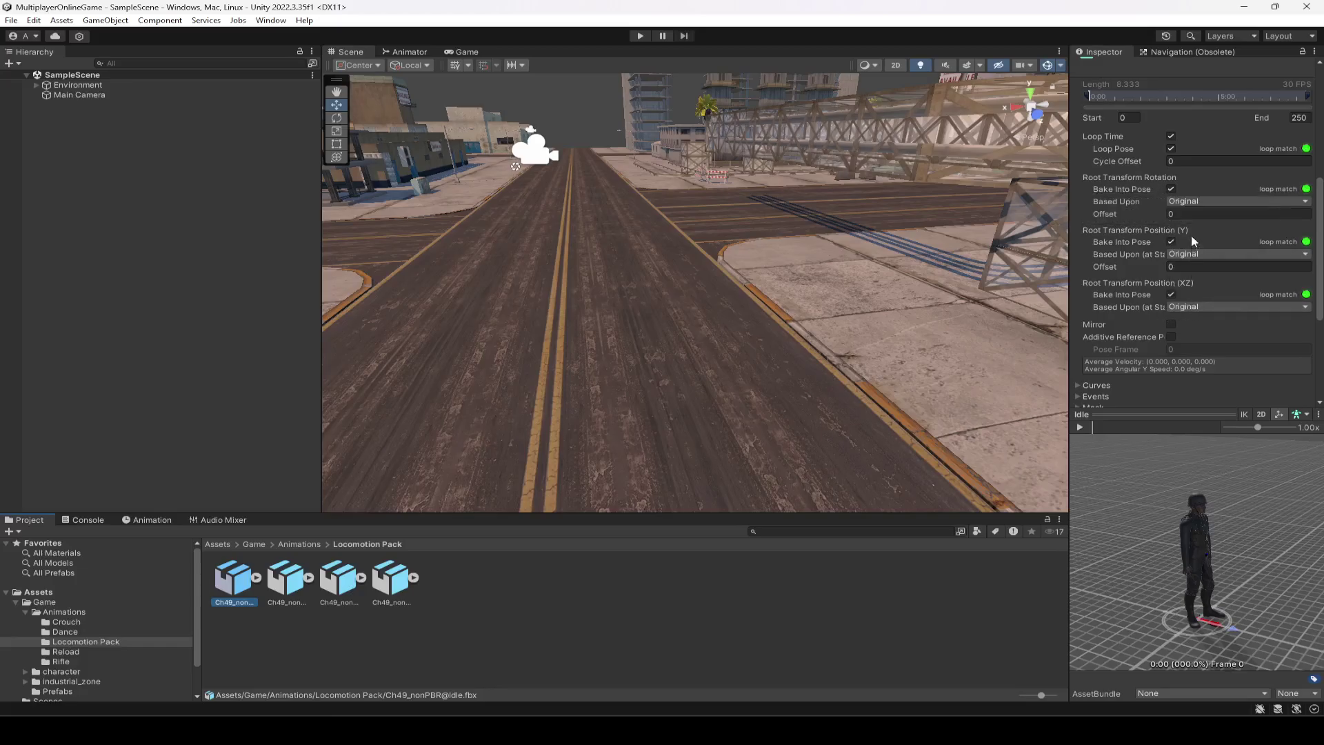
left_click(291, 580)
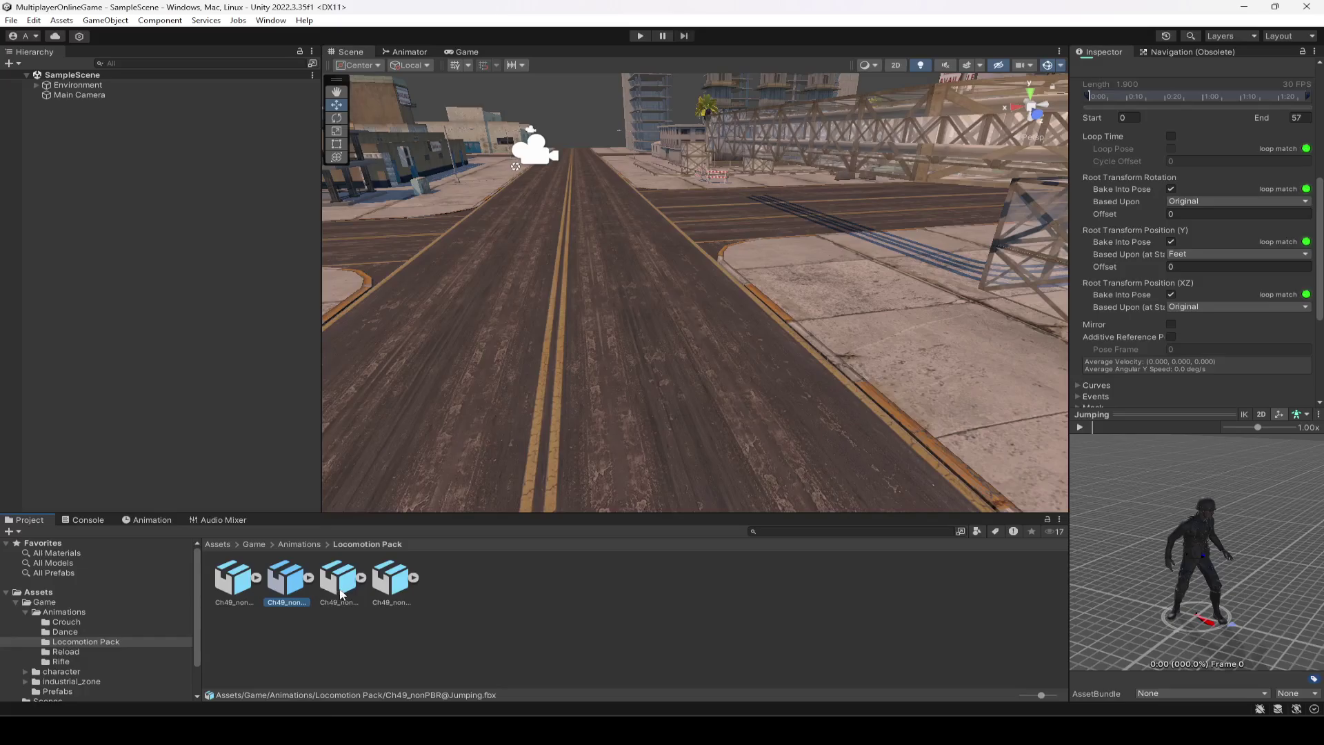
left_click(342, 590)
left_click(381, 592)
left_click(280, 589)
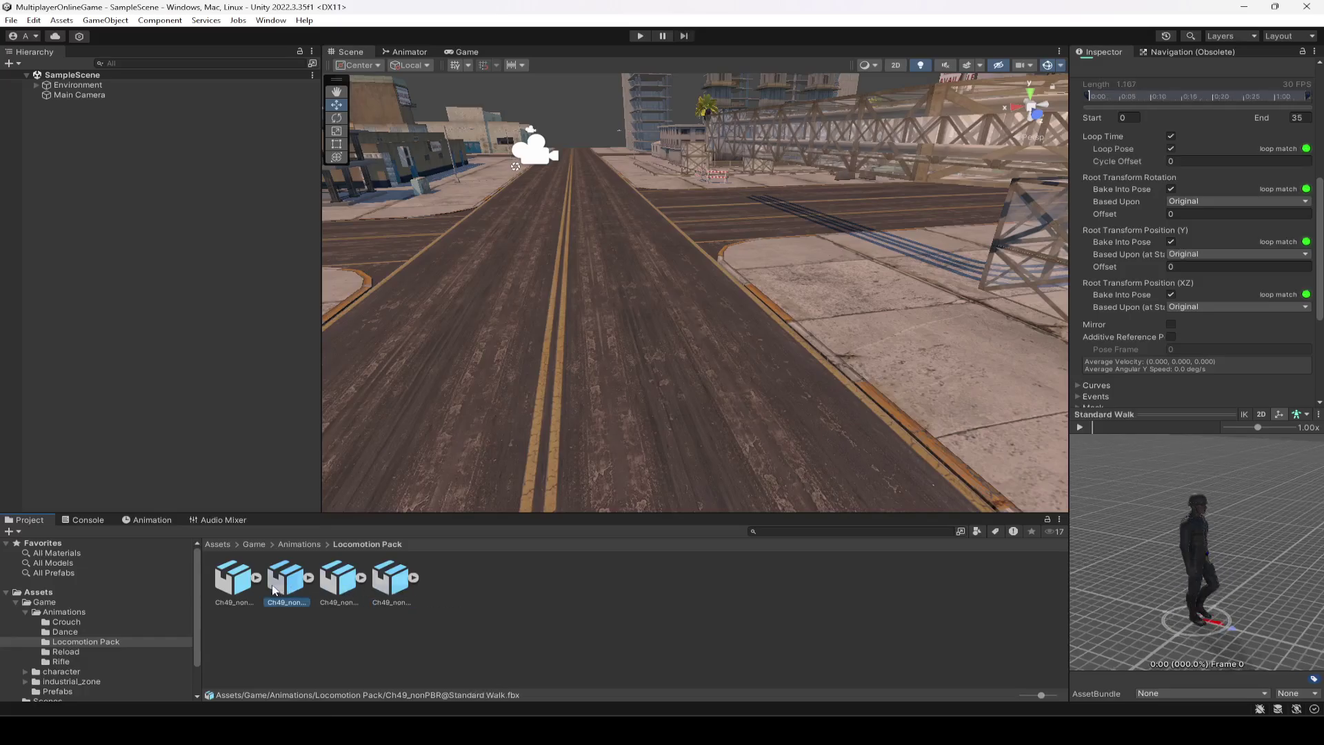
left_click(1080, 427)
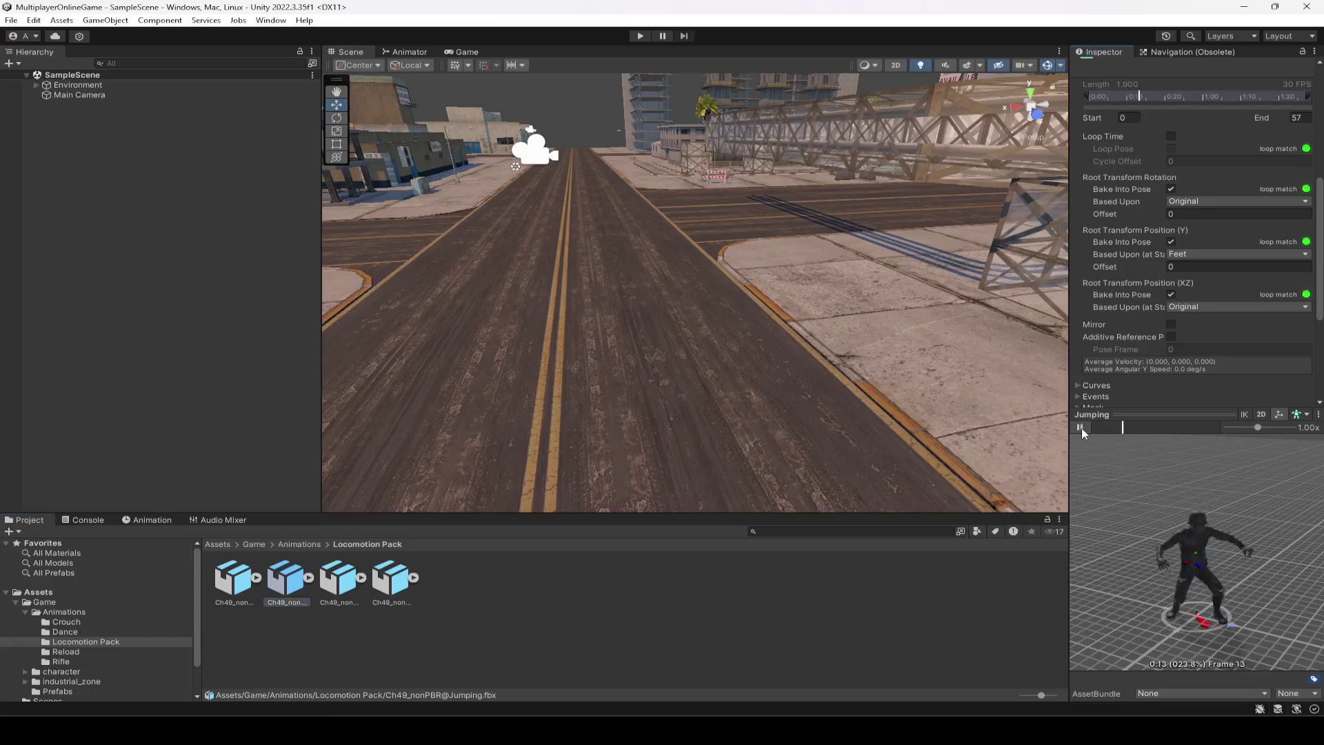
left_click(1080, 427)
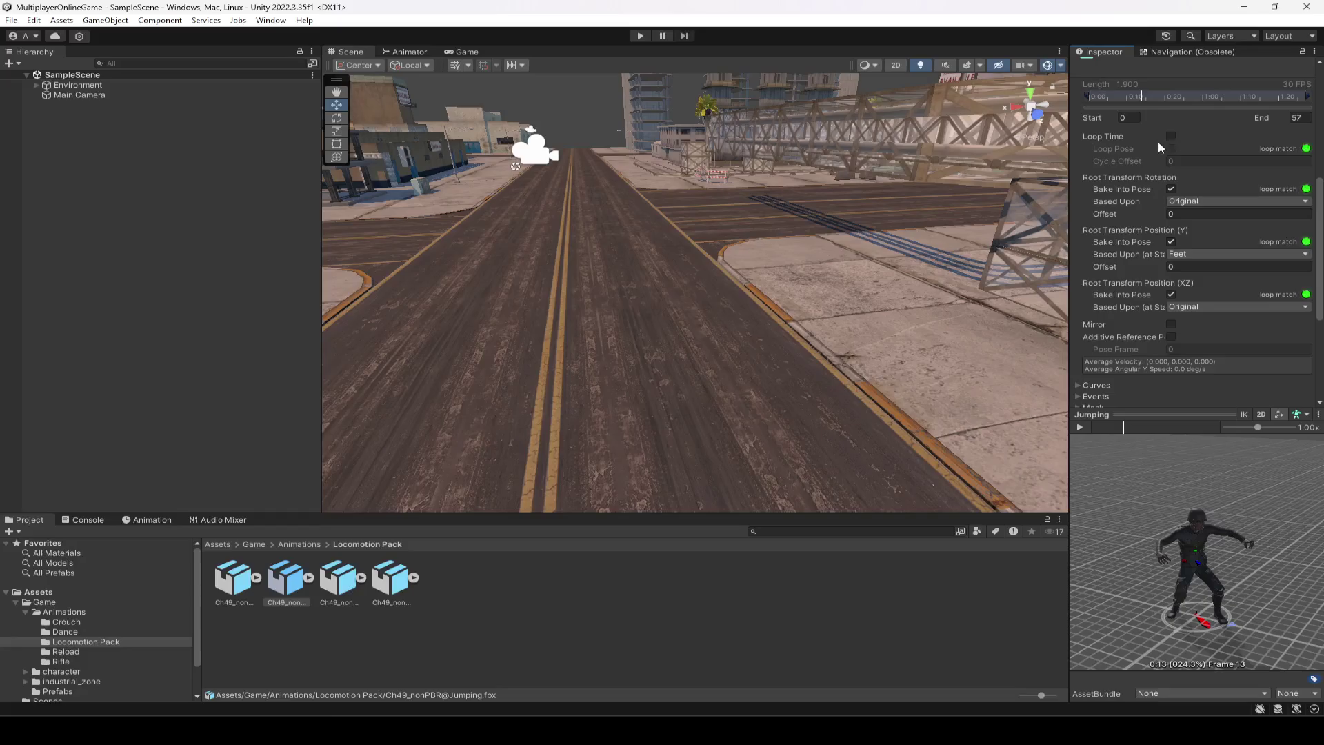
Check the loop and root transform settings of the three animations in the Reload folder.
left_click(65, 652)
left_click(236, 593)
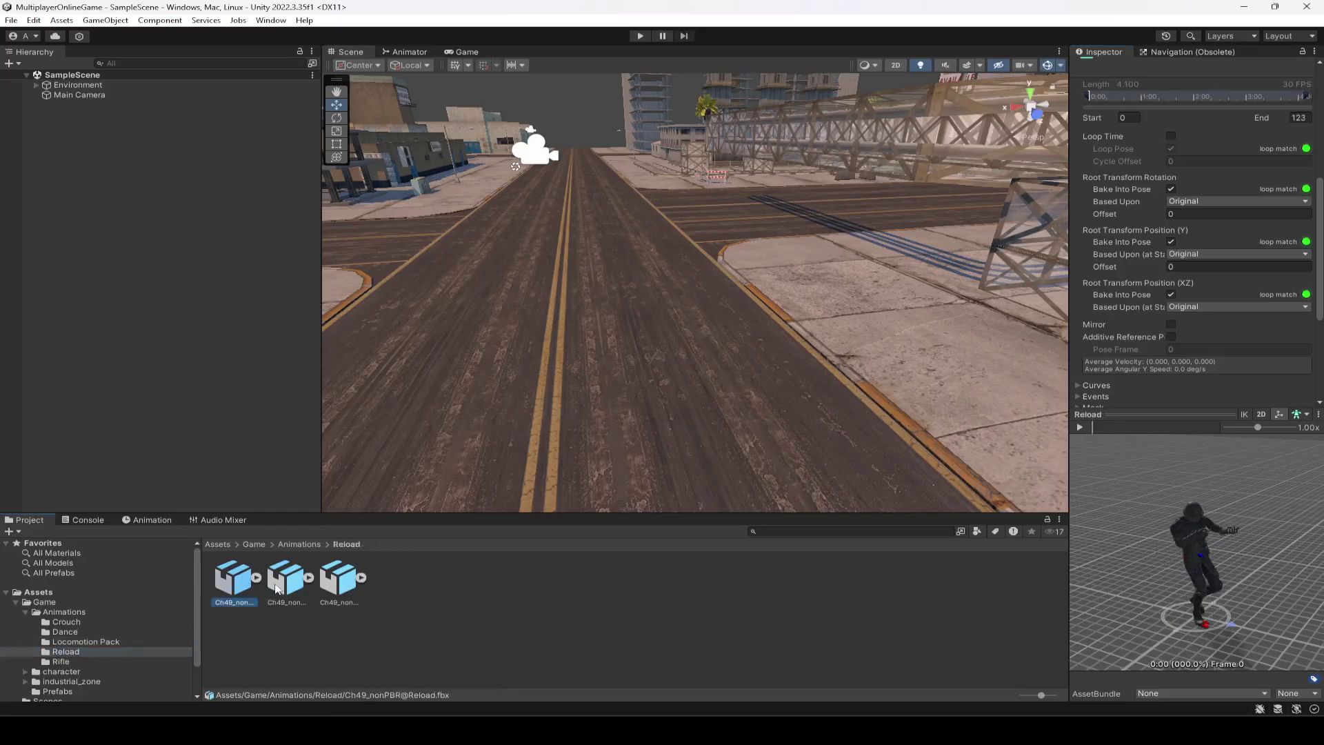
left_click(293, 588)
left_click(329, 587)
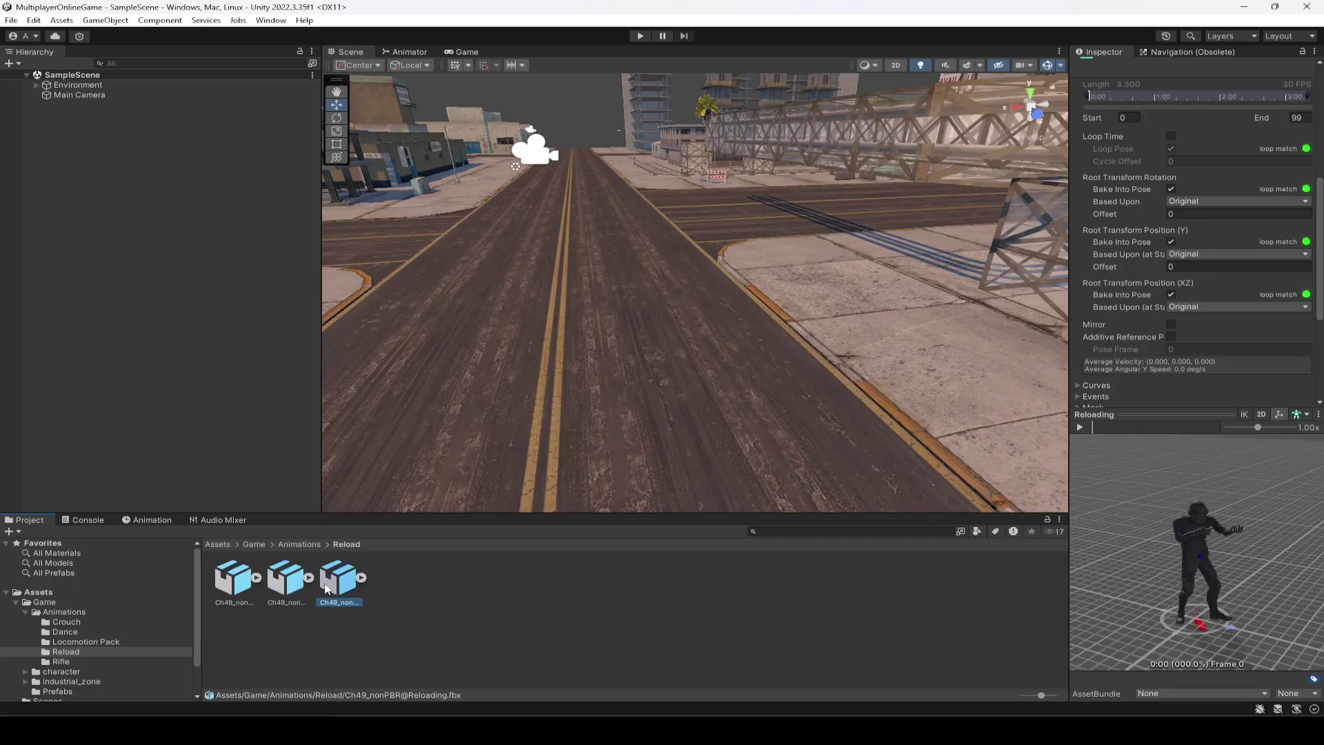
left_click(235, 587)
left_click(287, 588)
left_click(326, 593)
Check the loop and root transform settings of the six animations in the Rifle folder, then clear the selection.
left_click(61, 662)
left_click(235, 586)
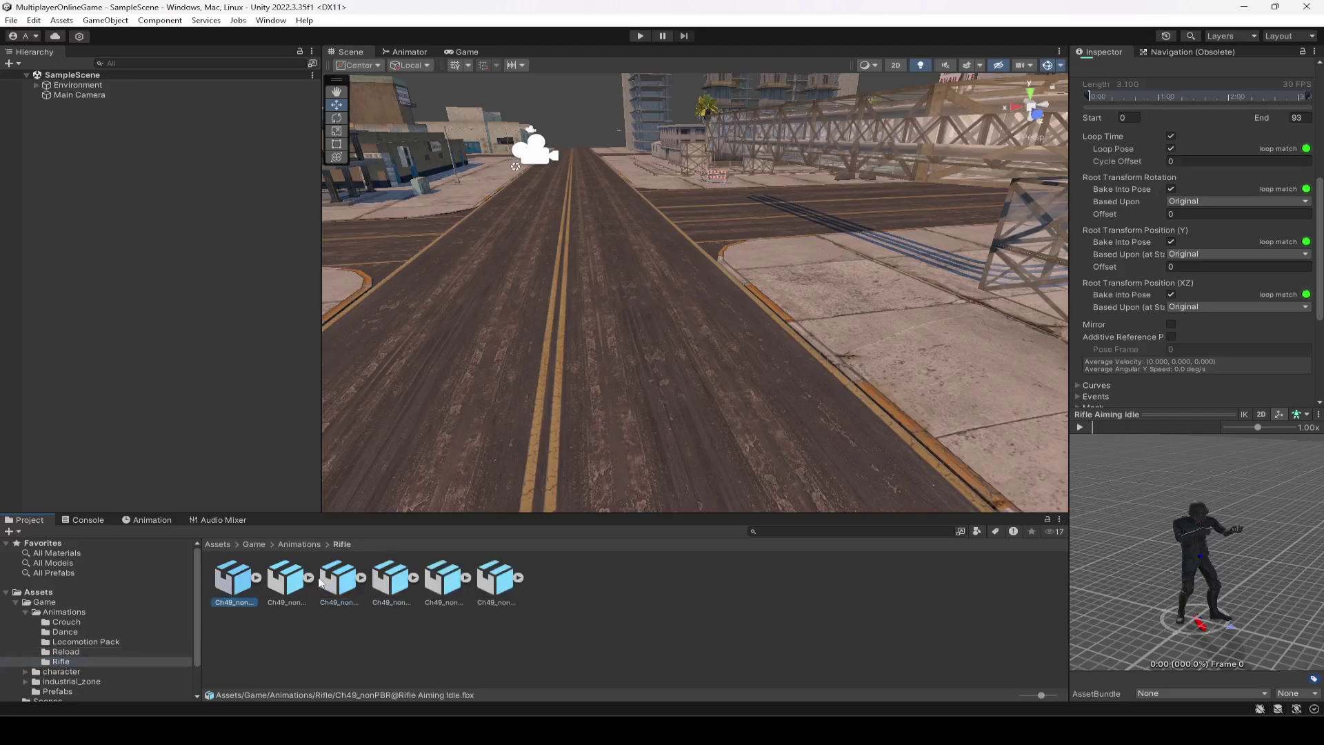
left_click(288, 586)
left_click(335, 586)
left_click(395, 585)
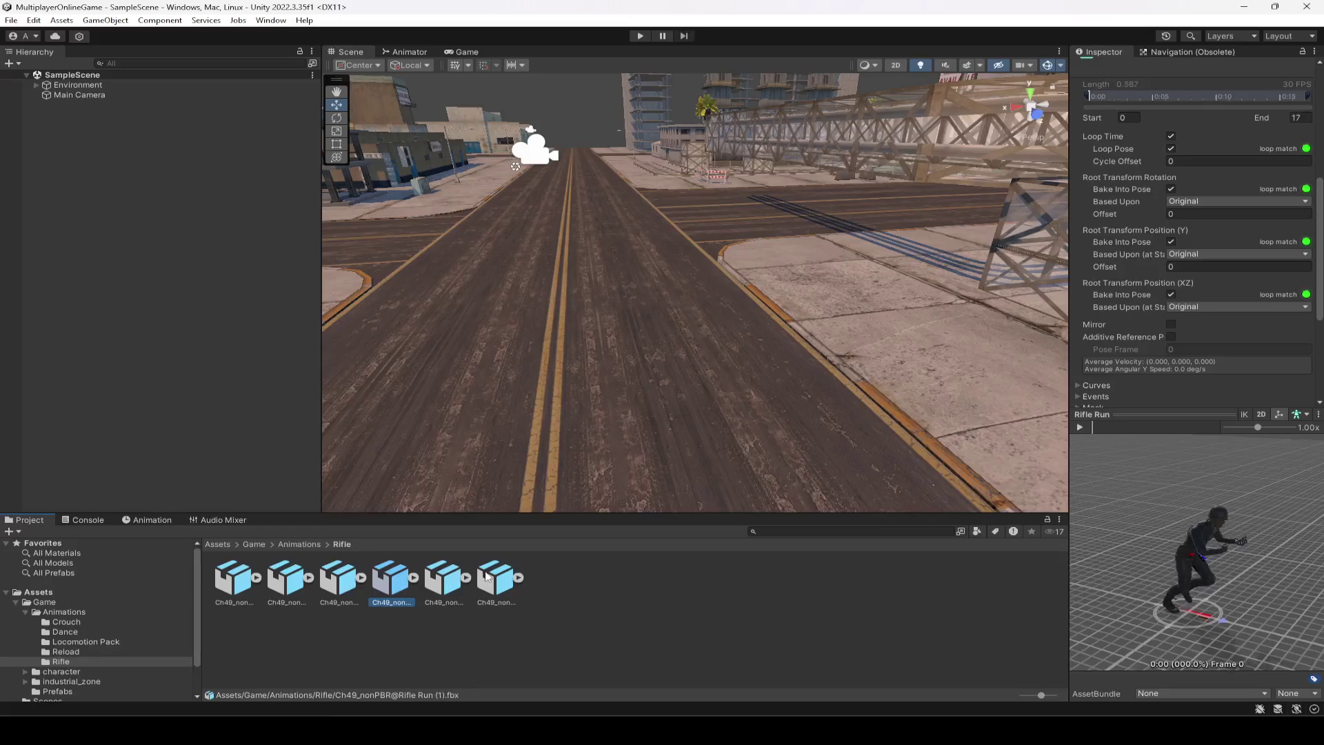
left_click(455, 585)
left_click(495, 588)
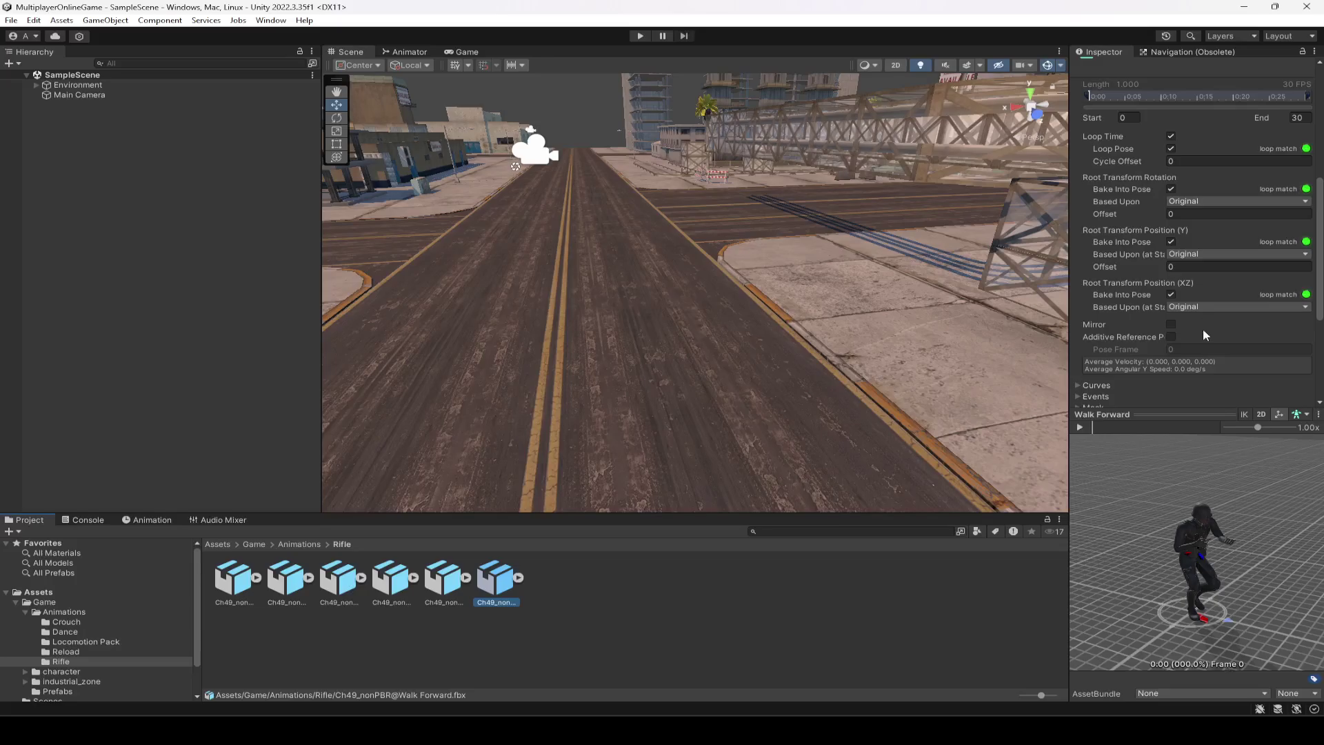
left_click(605, 614)
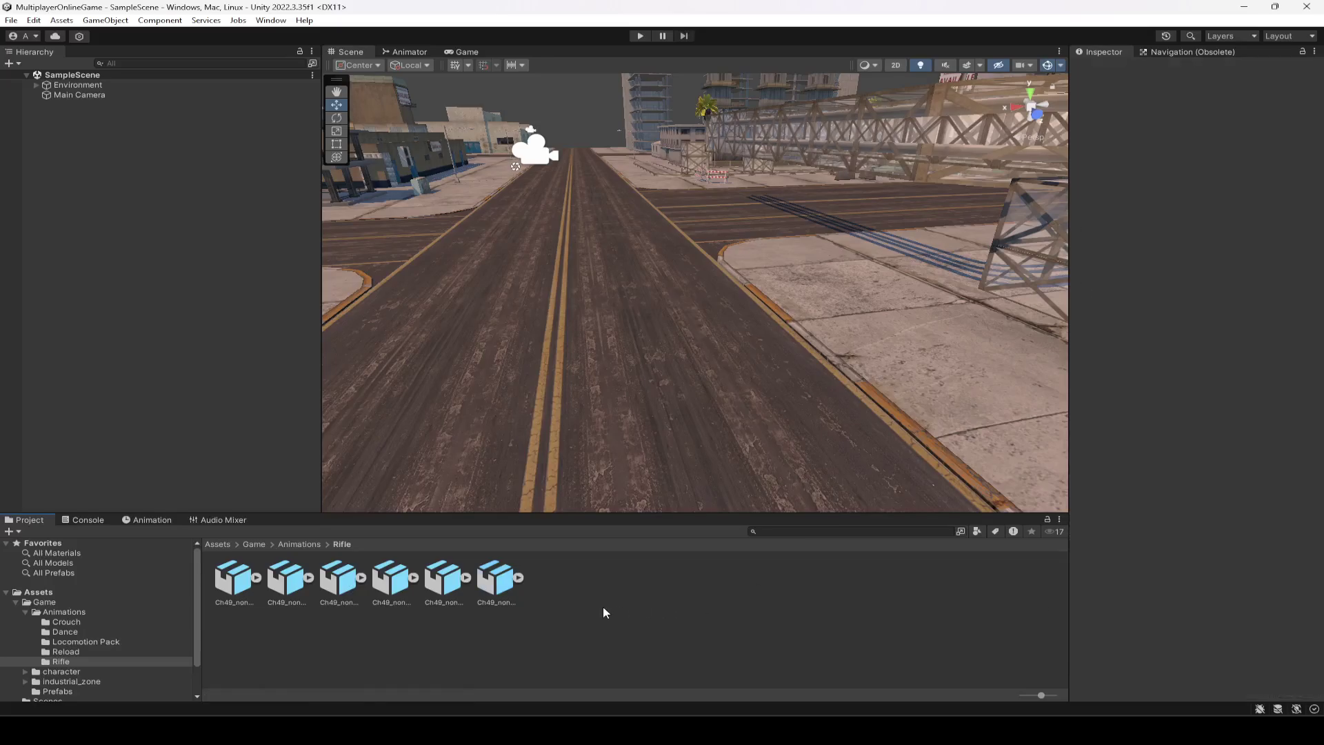
Collapse the Animations folder, view the character model's import settings, and return to the Animations folder with nothing selected.
left_click(26, 612)
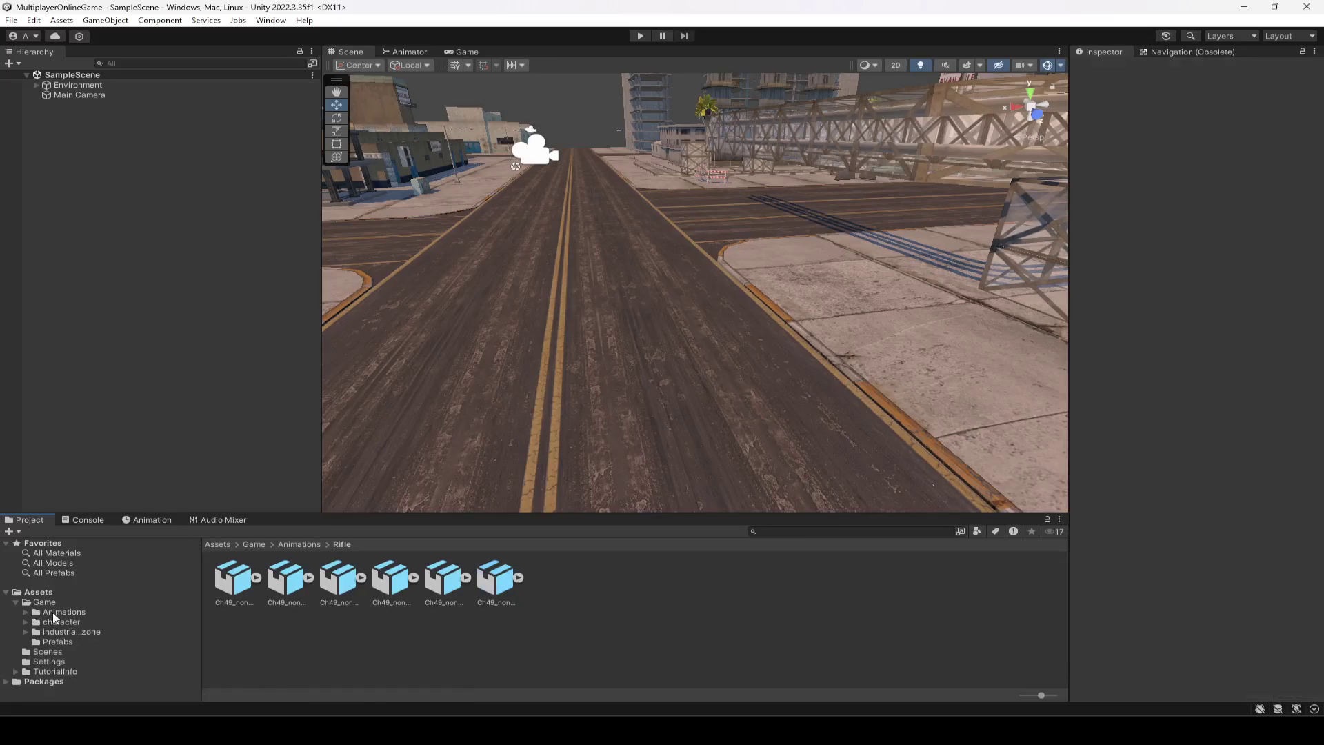
left_click(42, 612)
left_click(60, 622)
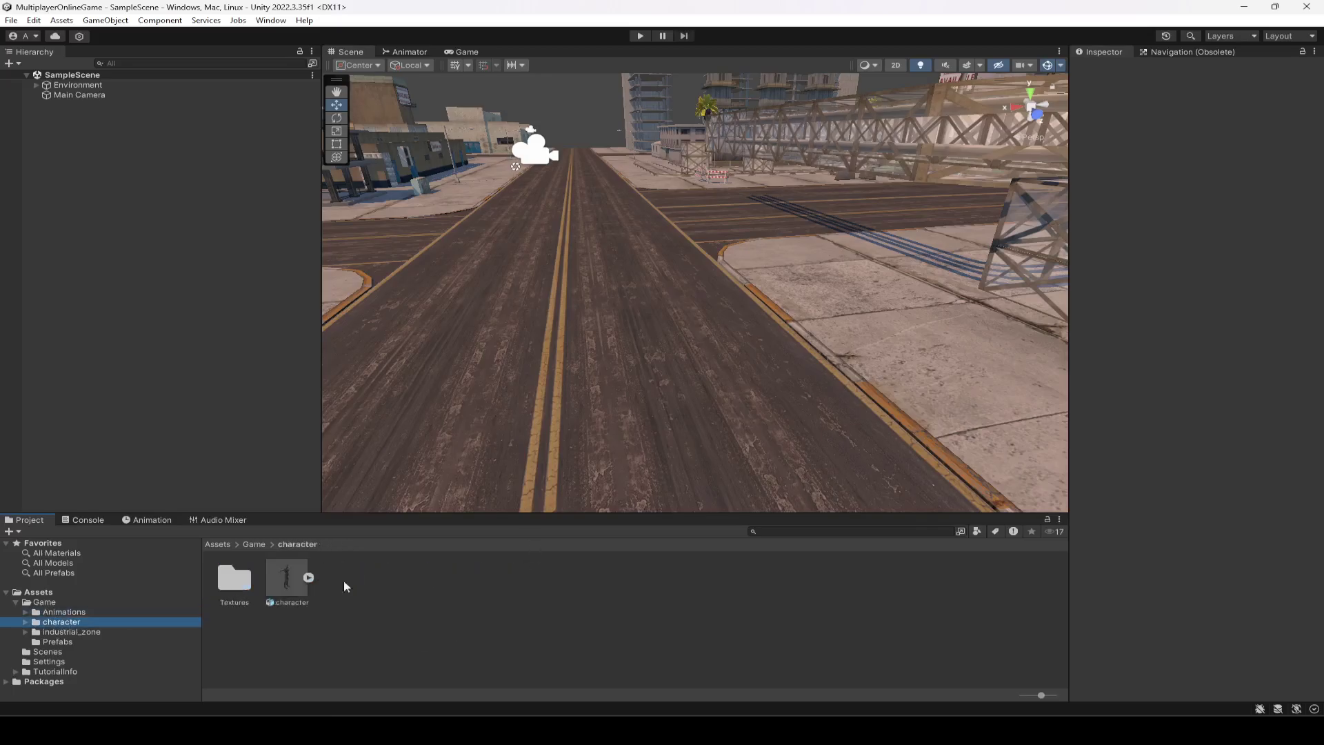
left_click(287, 589)
left_click(62, 612)
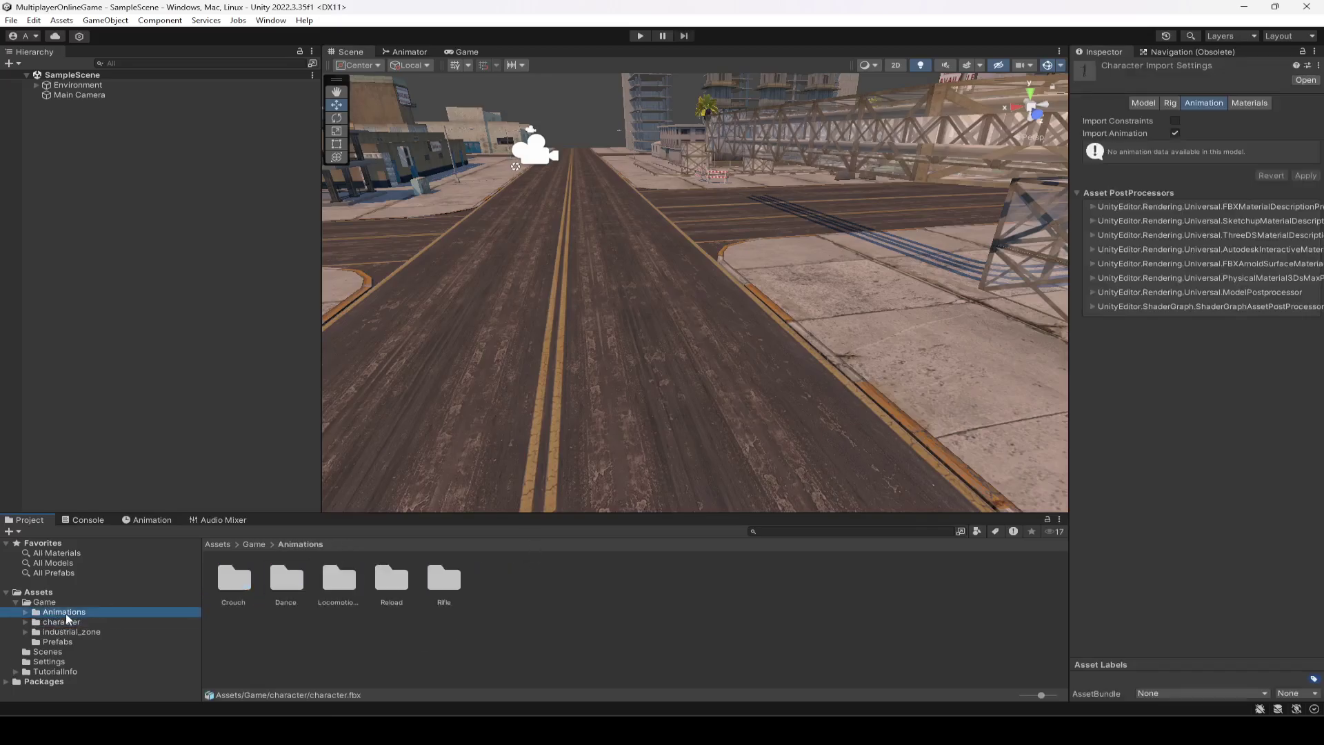
left_click(599, 613)
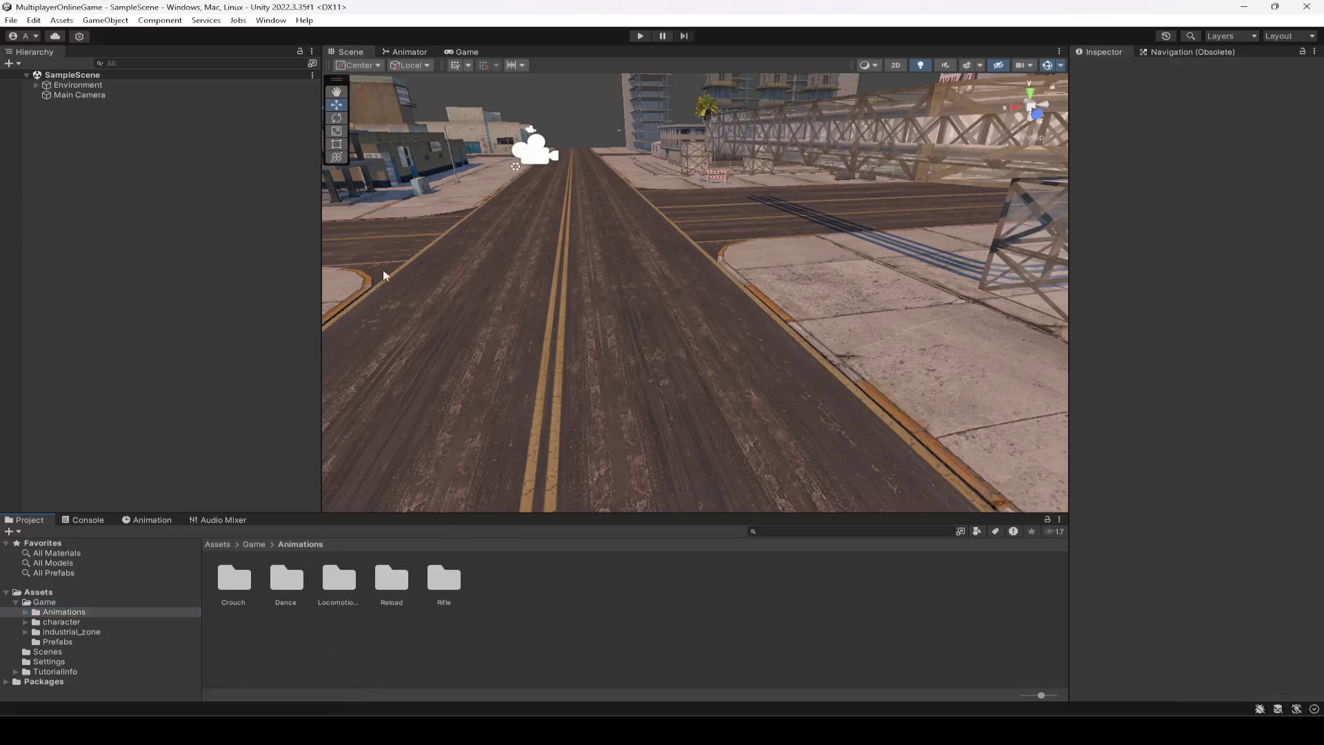